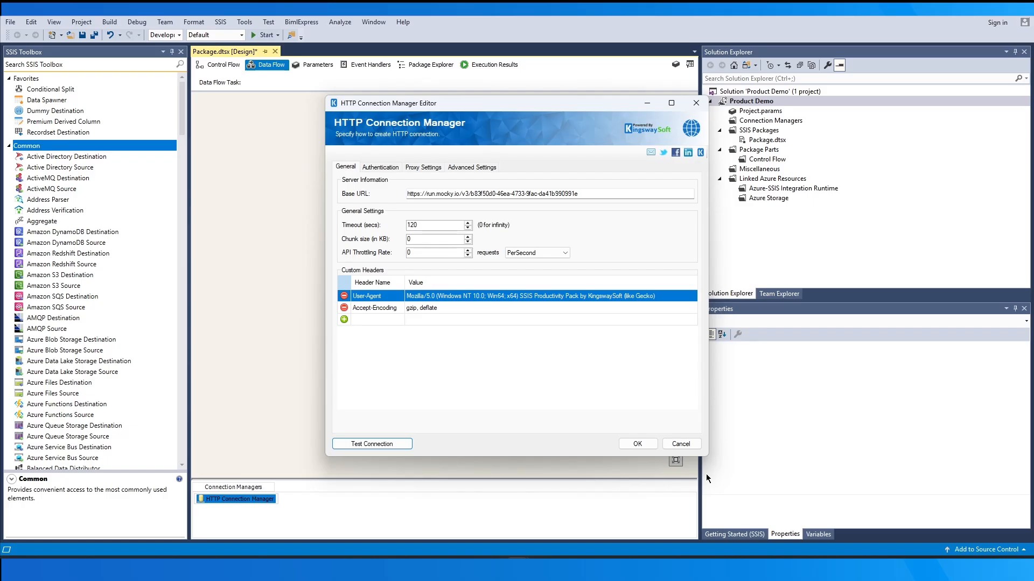
Accept the HTTP connection manager settings and add a JSON Source component to the data flow
{"action": "left_click", "coordinate": [637, 444]}
{"action": "left_click_drag", "start_coordinate": [181, 117], "coordinate": [208, 251]}
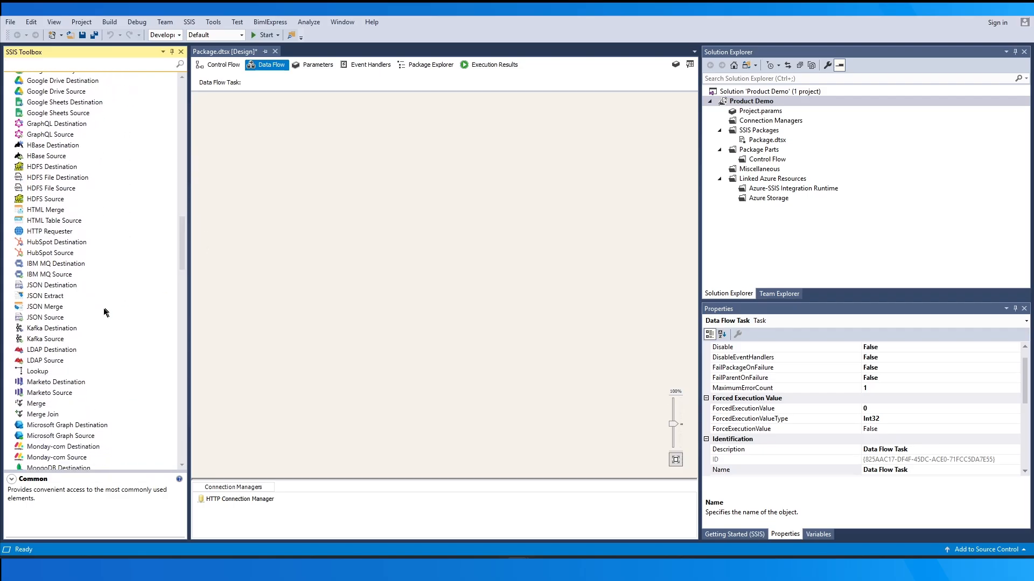
{"action": "left_click", "coordinate": [73, 317]}
{"action": "left_click_drag", "start_coordinate": [72, 315], "coordinate": [348, 254]}
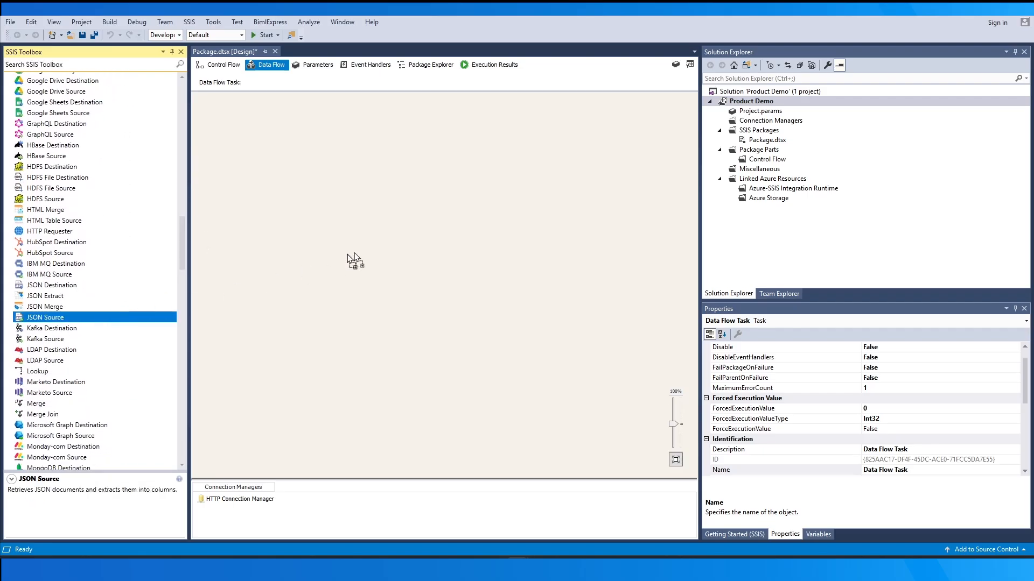
{"action": "left_click_drag", "start_coordinate": [403, 223], "coordinate": [404, 223]}
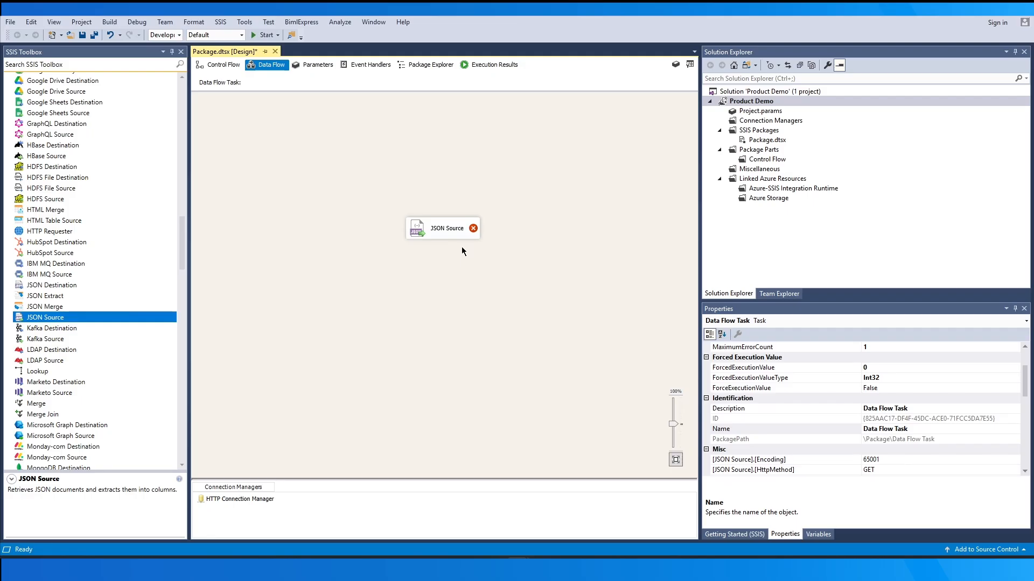
Open the JSON Source component for editing and assign HTTP Connection Manager as its connection manager
{"action": "double_click", "coordinate": [467, 224]}
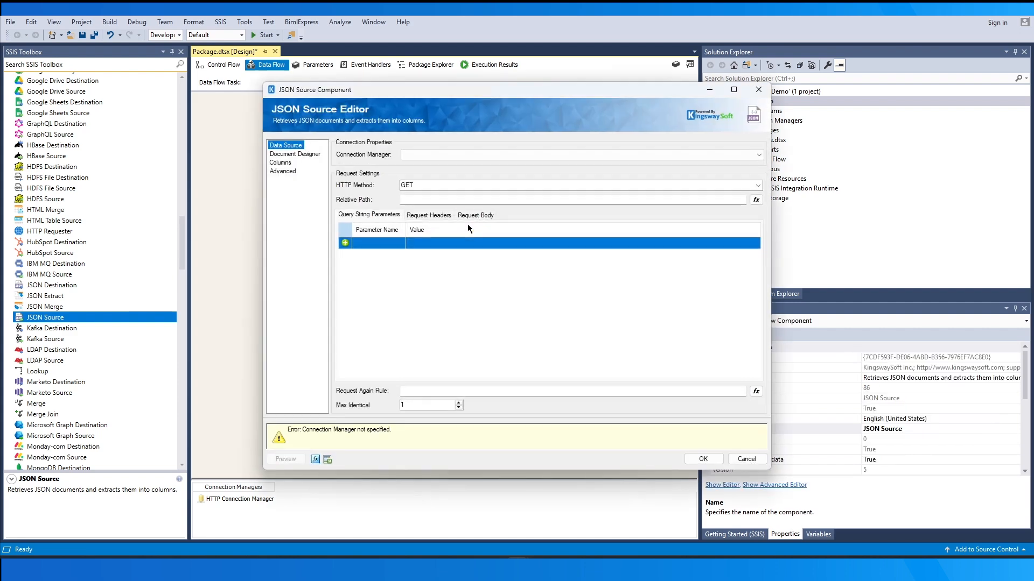
{"action": "left_click", "coordinate": [563, 158]}
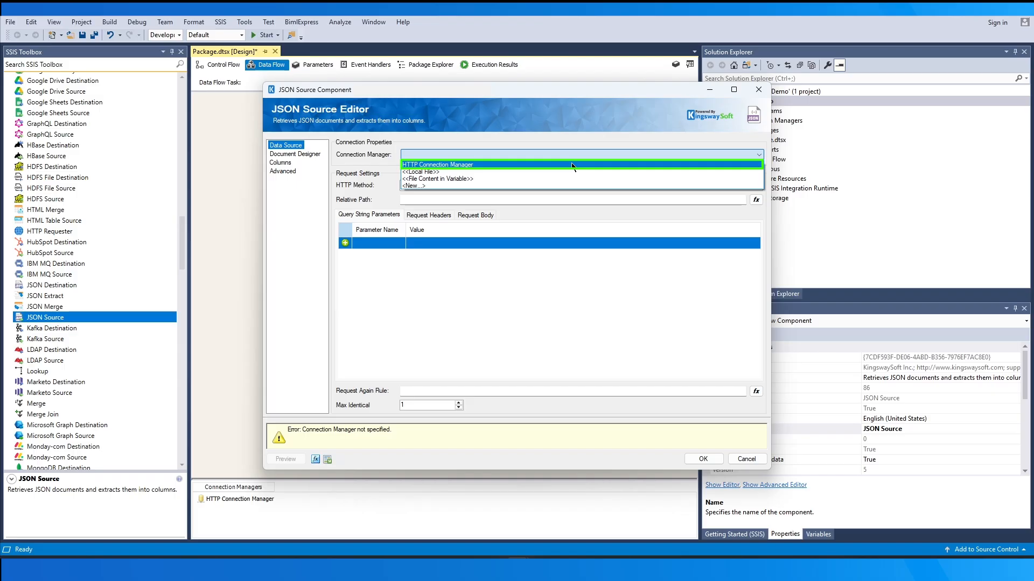
{"action": "left_click", "coordinate": [572, 166]}
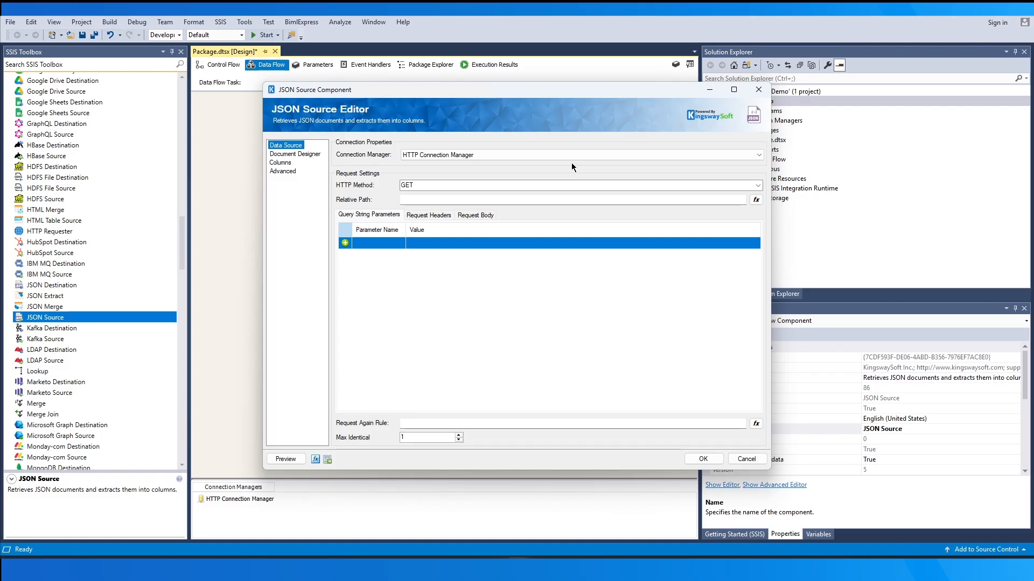
Keep GET as the HTTP method and set the relative path to userinfo/departments
{"action": "left_click", "coordinate": [759, 185]}
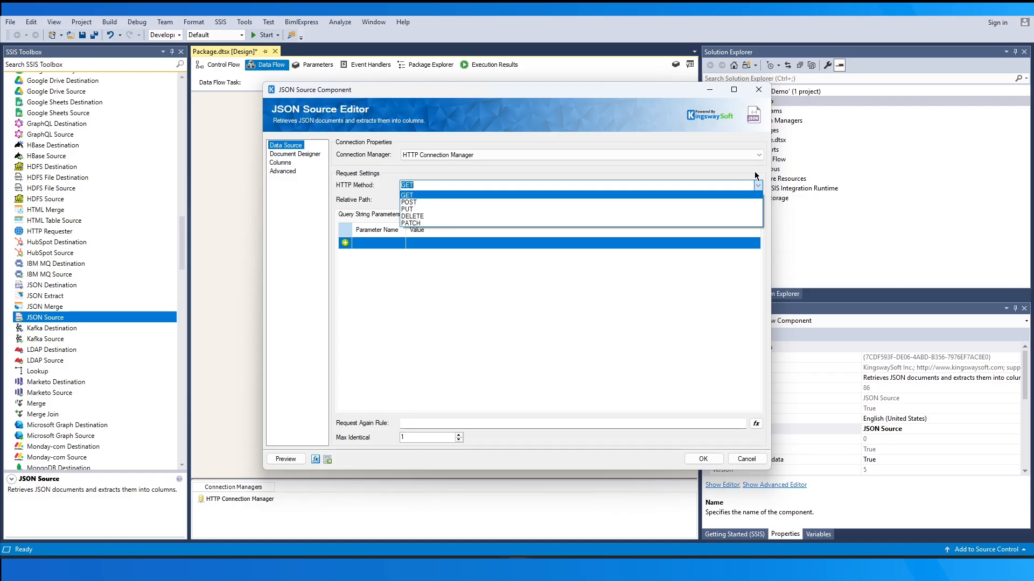
{"action": "left_click", "coordinate": [755, 176]}
{"action": "left_click", "coordinate": [700, 199]}
{"action": "type", "text": "userinfo"}
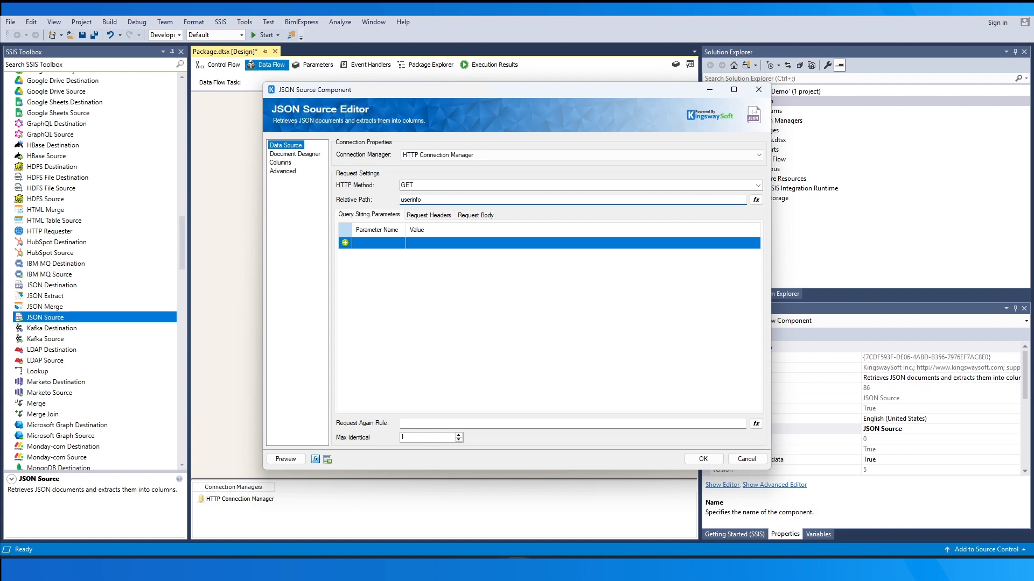
{"action": "type", "text": "/departments"}
Inspect the variables available for building the relative path as an expression
{"action": "left_click", "coordinate": [756, 199]}
{"action": "left_click", "coordinate": [377, 424]}
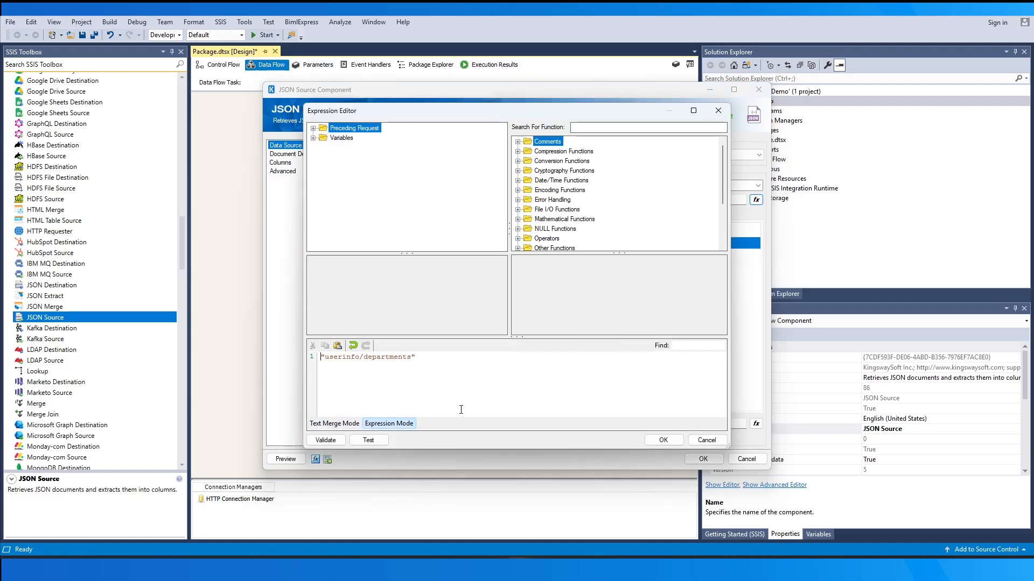
{"action": "left_click", "coordinate": [313, 138]}
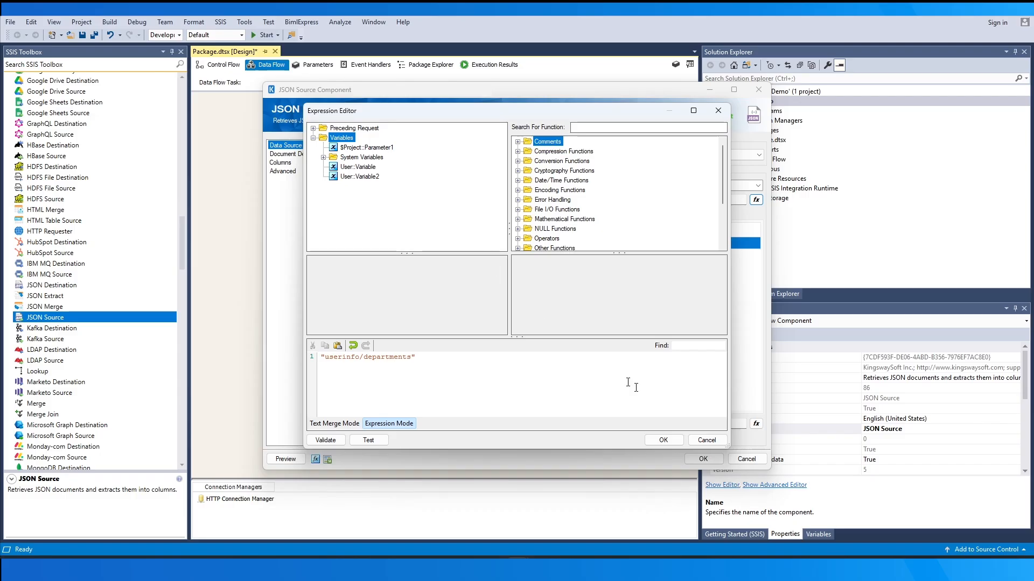
{"action": "left_click", "coordinate": [704, 440]}
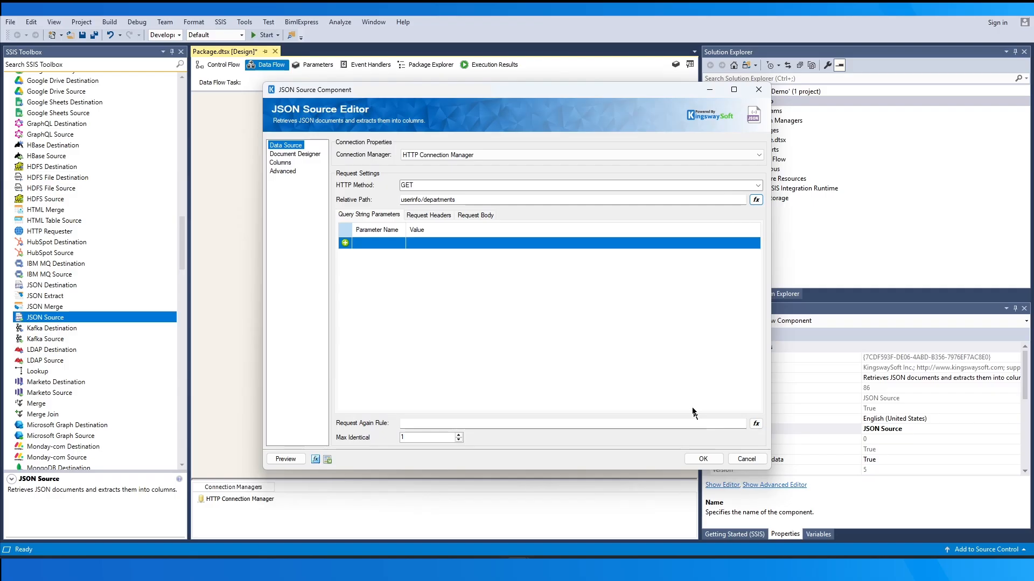
Add a query string parameter named createdon with the expression @[User::Variable] as its value
{"action": "left_click", "coordinate": [377, 243]}
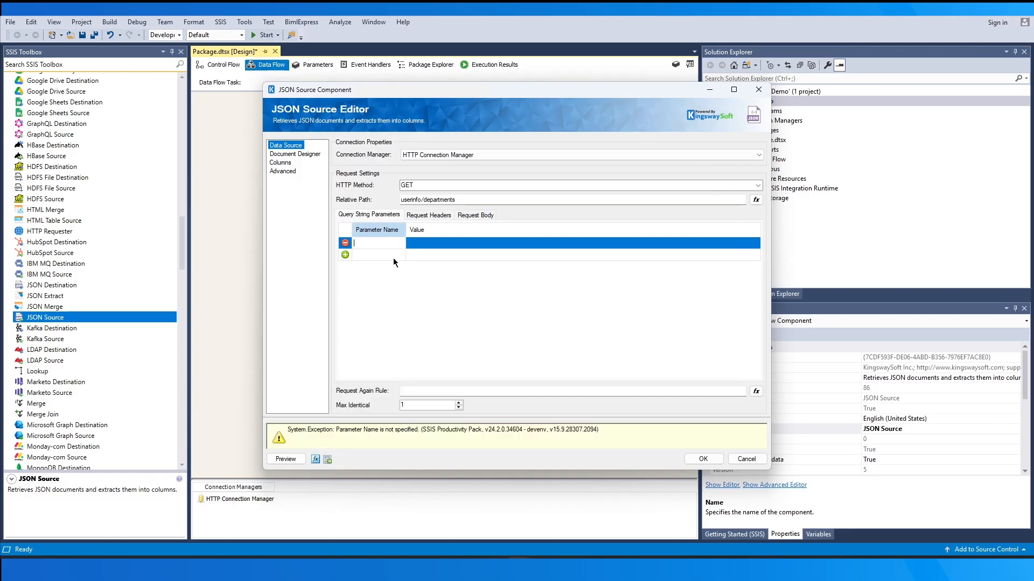
{"action": "type", "text": "createdon"}
{"action": "left_click", "coordinate": [420, 244]}
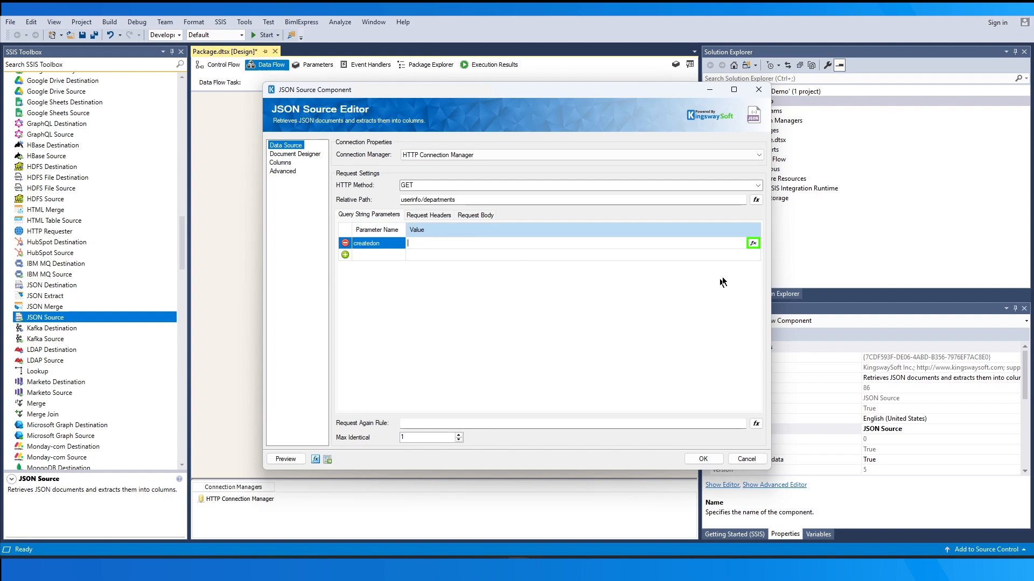
{"action": "left_click", "coordinate": [752, 243]}
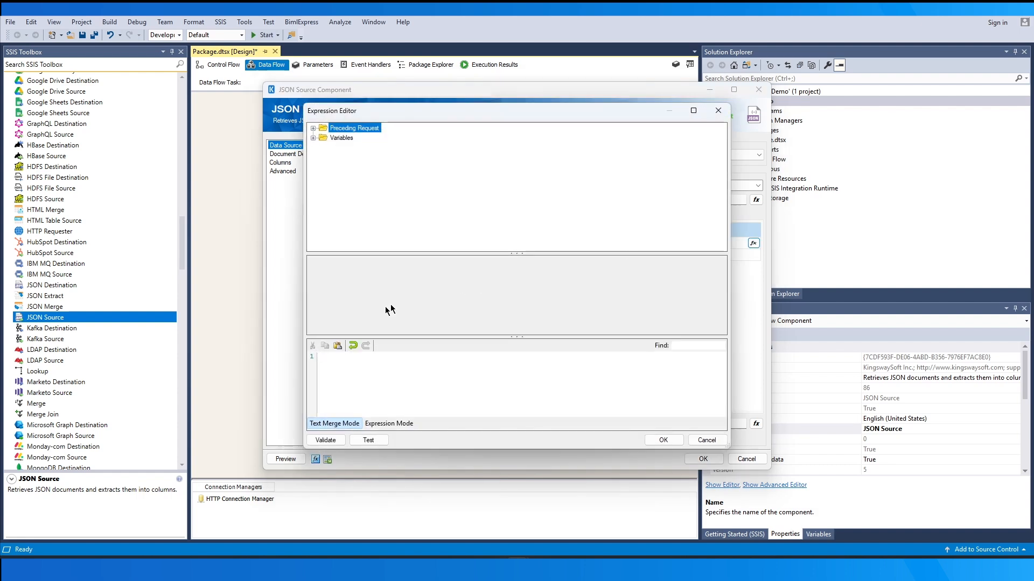
{"action": "left_click", "coordinate": [379, 423]}
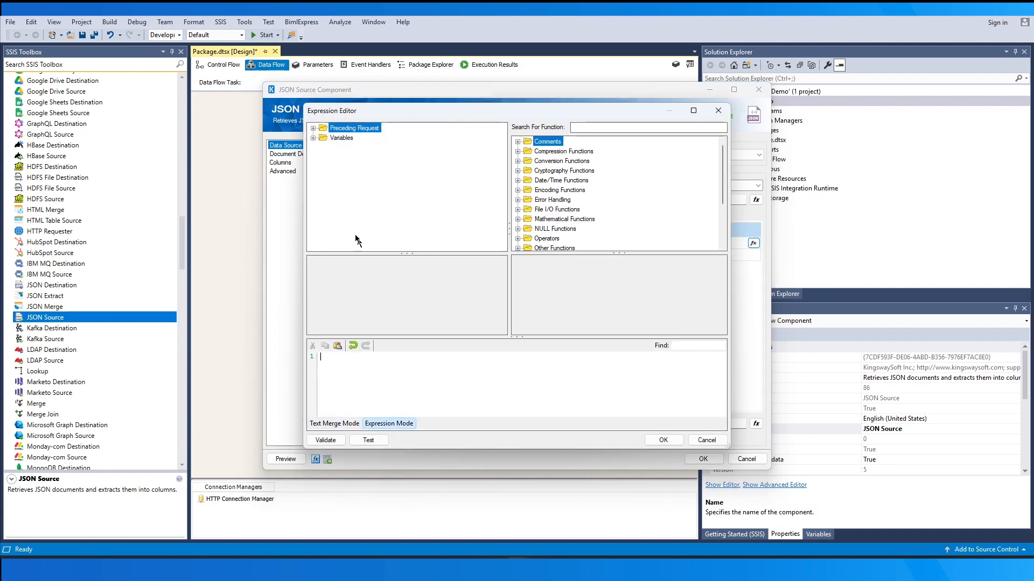
{"action": "double_click", "coordinate": [322, 138]}
{"action": "left_click_drag", "start_coordinate": [337, 168], "coordinate": [350, 358]}
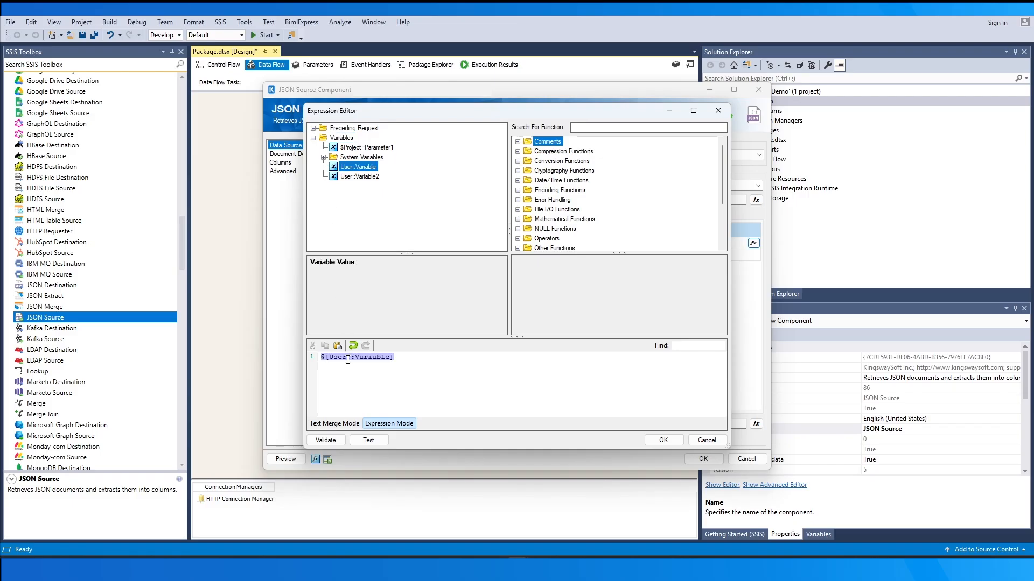
{"action": "left_click", "coordinate": [663, 439]}
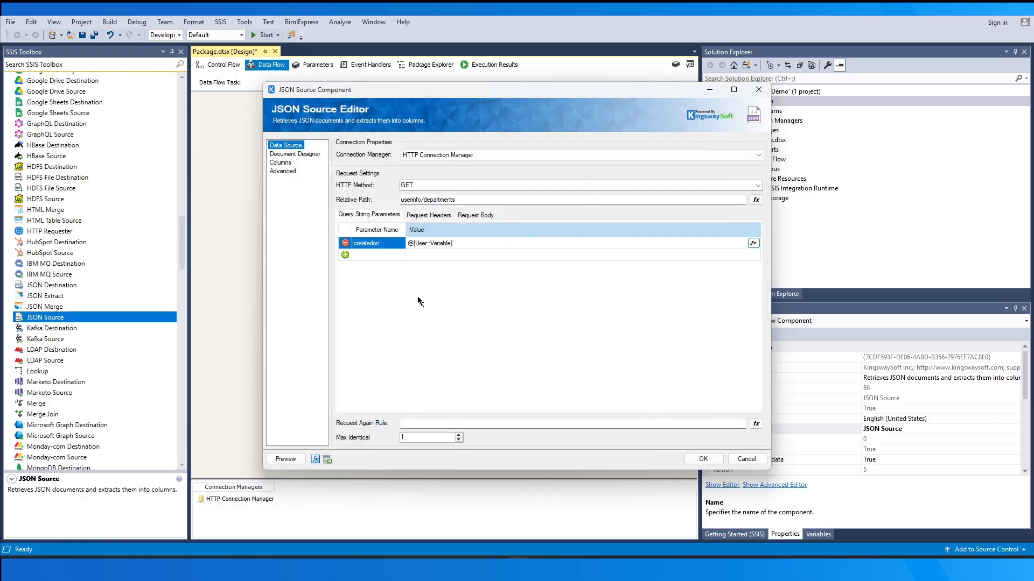
Add a query string parameter named limit with the value 1000
{"action": "left_click", "coordinate": [382, 254]}
{"action": "type", "text": "limi"}
{"action": "key", "text": "Tab"}
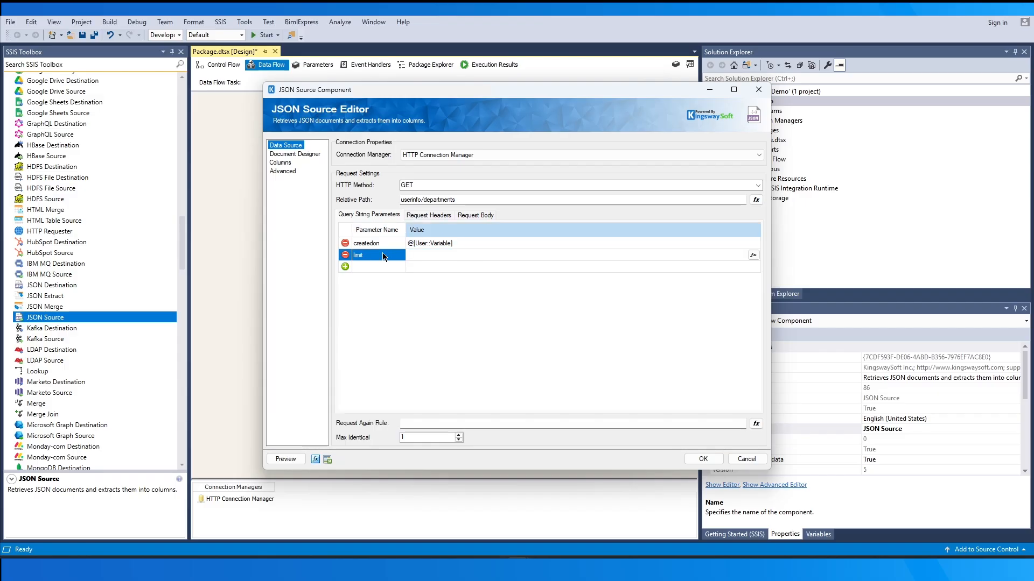
{"action": "type", "text": "1000"}
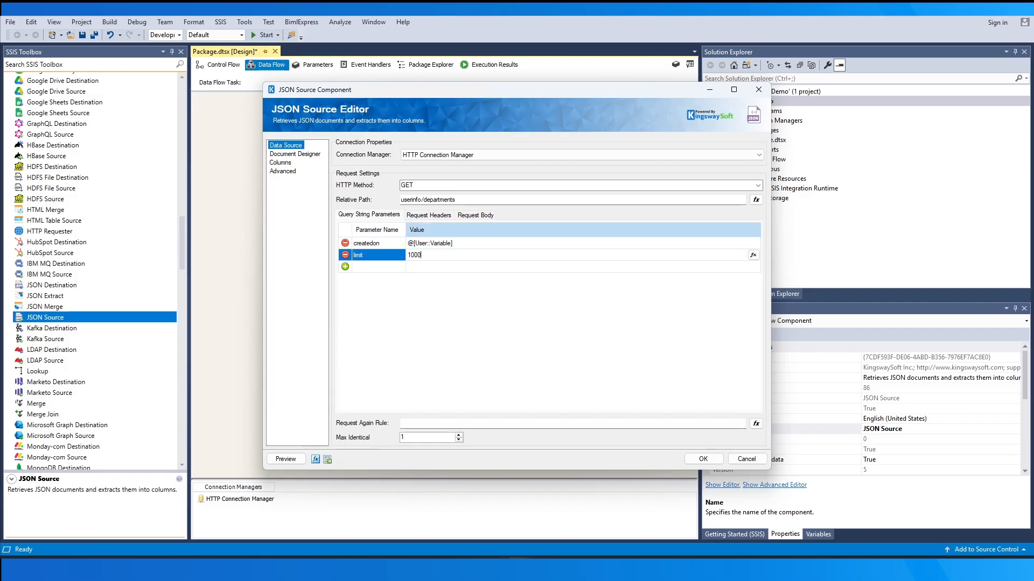
Set the Request Again Rule to the expression GetValueFromJson( @[ResponseBody],".hasMore" ) and show the preceding request's items
{"action": "left_click", "coordinate": [741, 423]}
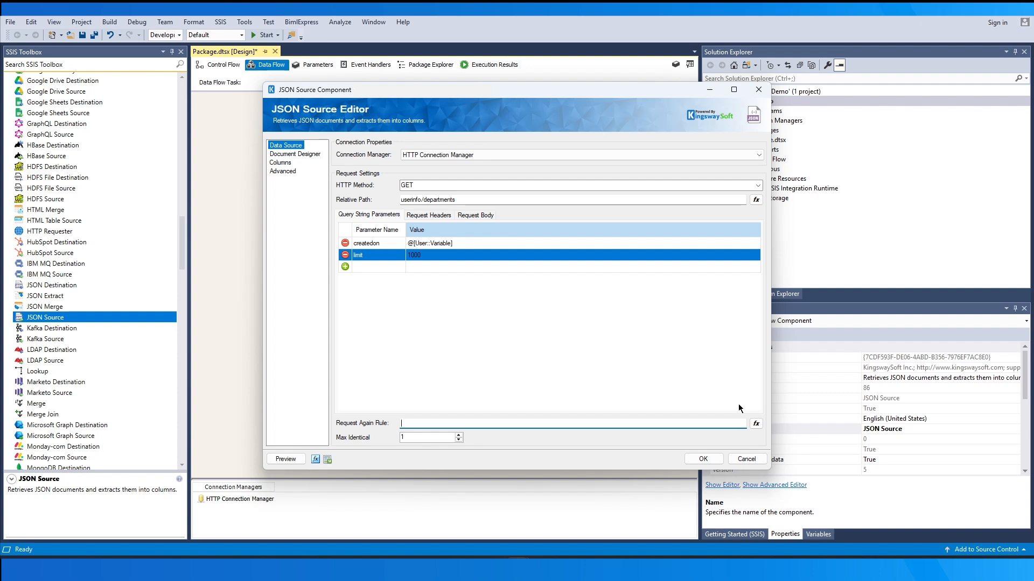
{"action": "left_click", "coordinate": [755, 424]}
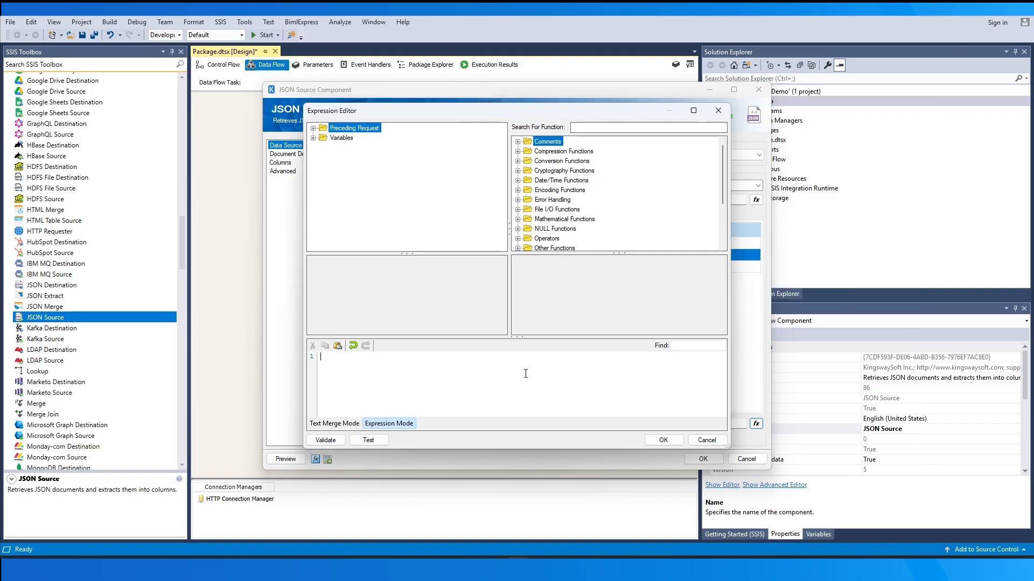
{"action": "type", "text": "GetValueFromJson( @[ResponseBody],\".hasMore\" )"}
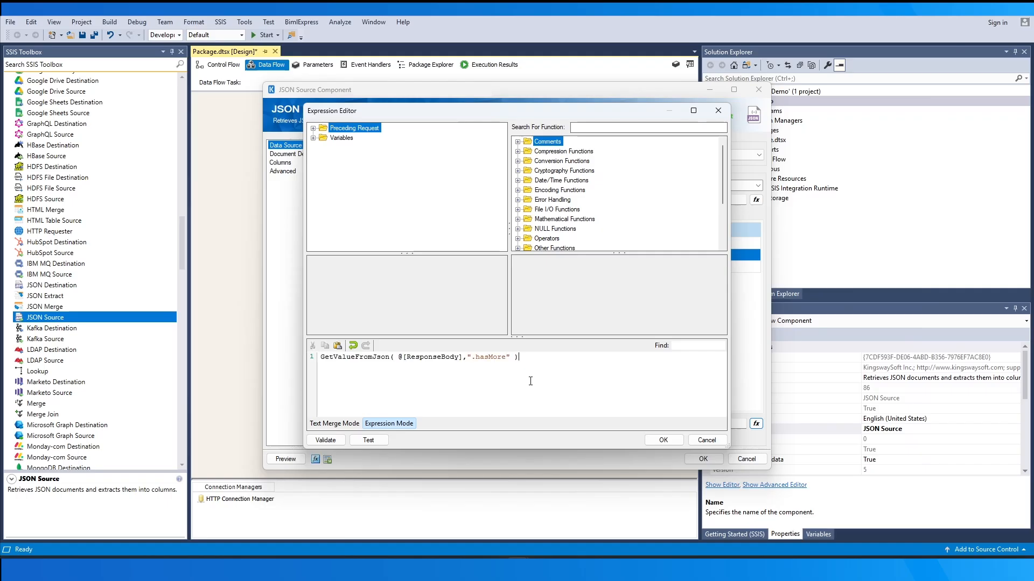
{"action": "left_click", "coordinate": [314, 128]}
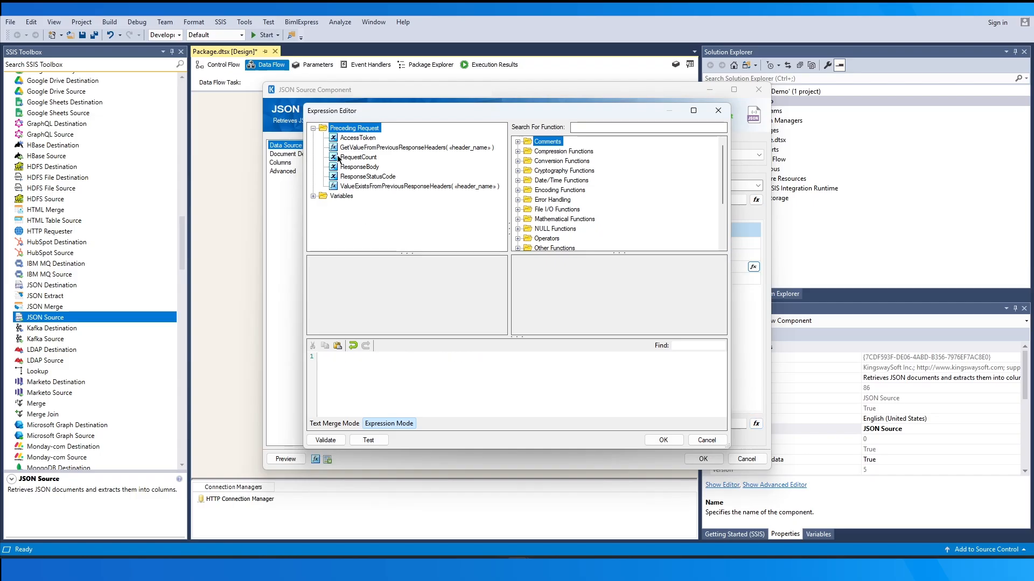
Set the offset query parameter to the expression @[RequestCount]*20 and the limit parameter to 20
{"action": "left_click_drag", "start_coordinate": [337, 156], "coordinate": [348, 364]}
{"action": "left_click", "coordinate": [398, 361]}
{"action": "type", "text": "*20"}
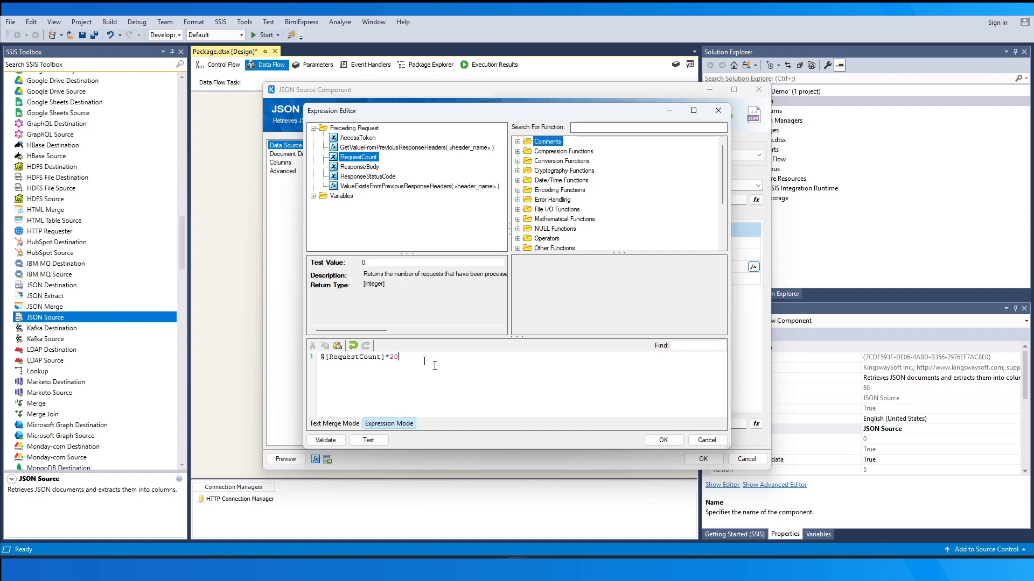
{"action": "left_click", "coordinate": [651, 441]}
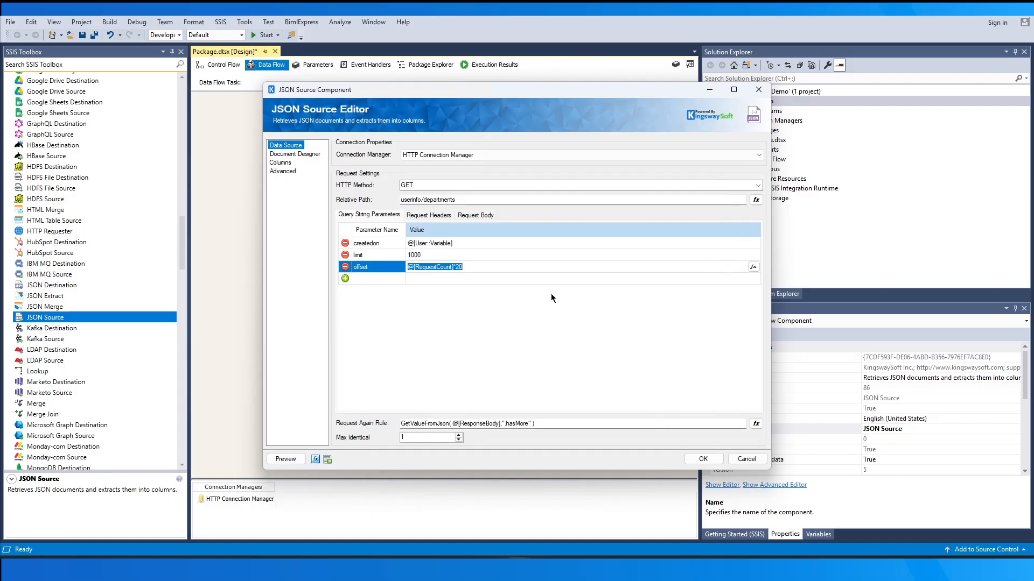
{"action": "left_click", "coordinate": [484, 256]}
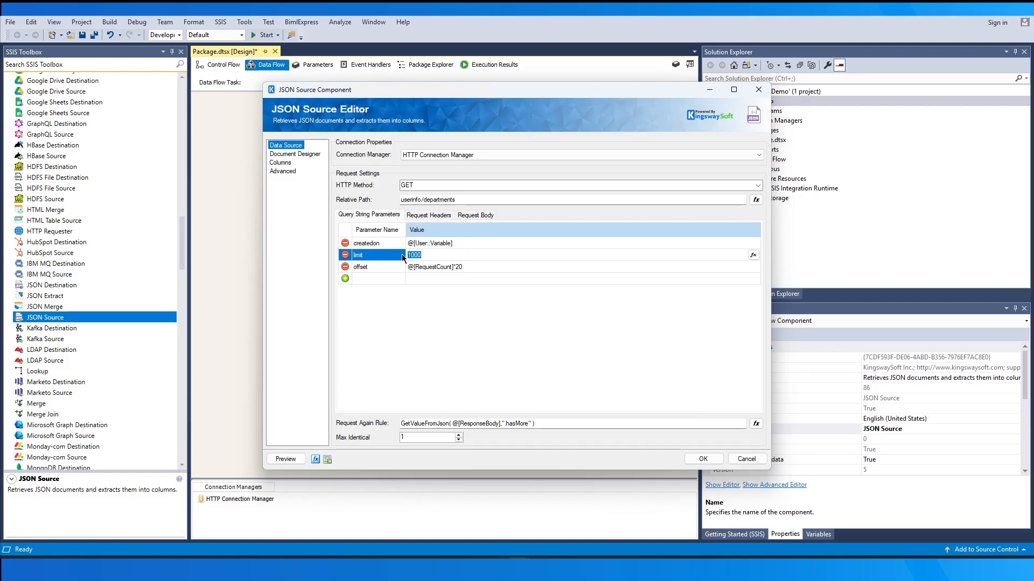
{"action": "type", "text": "20"}
Preview the request and examine the generated URL's query string and the response exception
{"action": "left_click", "coordinate": [286, 458]}
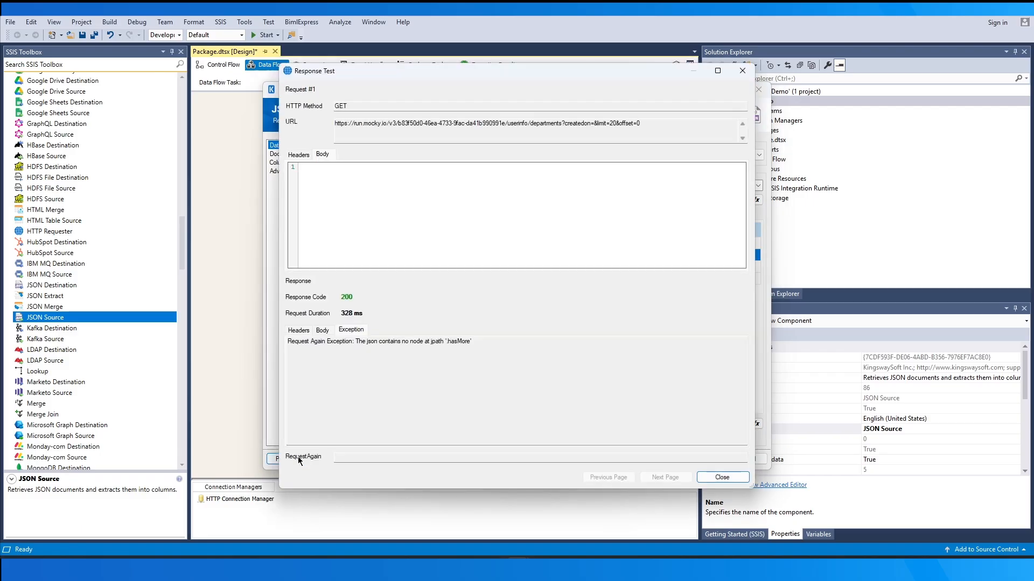
{"action": "left_click", "coordinate": [647, 125]}
{"action": "left_click_drag", "start_coordinate": [647, 125], "coordinate": [530, 124]}
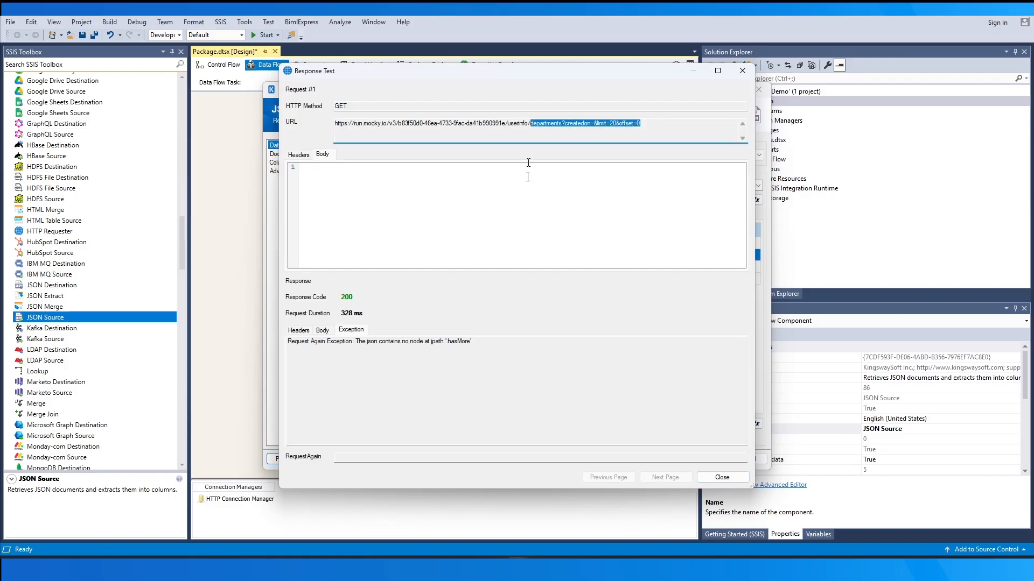
{"action": "left_click", "coordinate": [537, 339]}
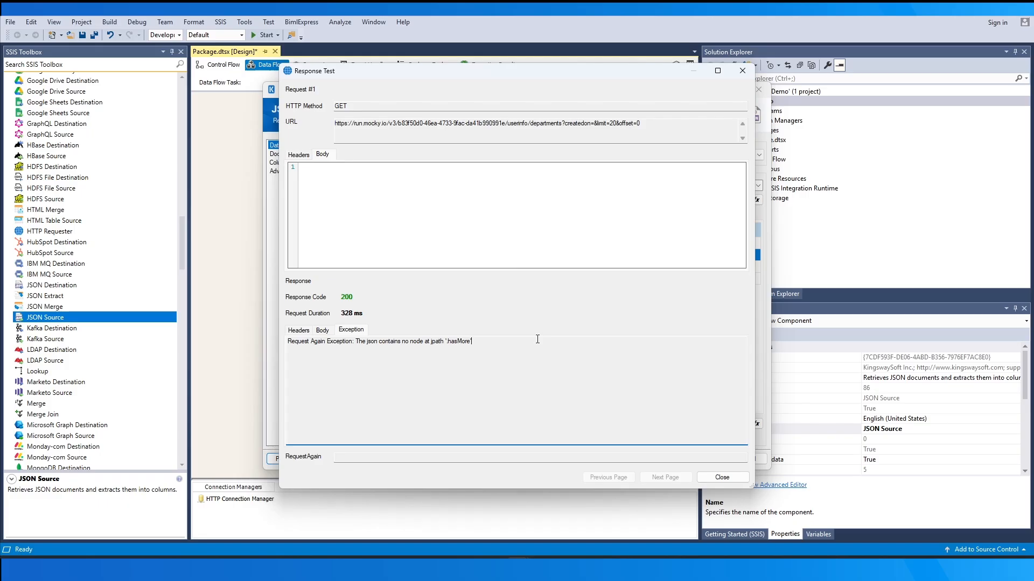
{"action": "left_click", "coordinate": [722, 477]}
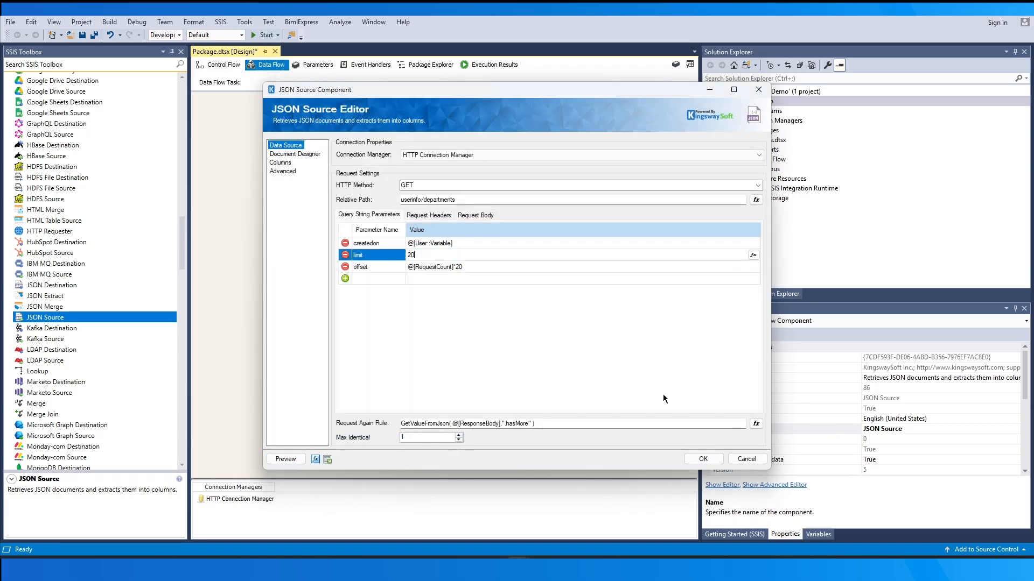
Review the request headers and the request body, discarding the blank header row that gets added
{"action": "left_click", "coordinate": [439, 216]}
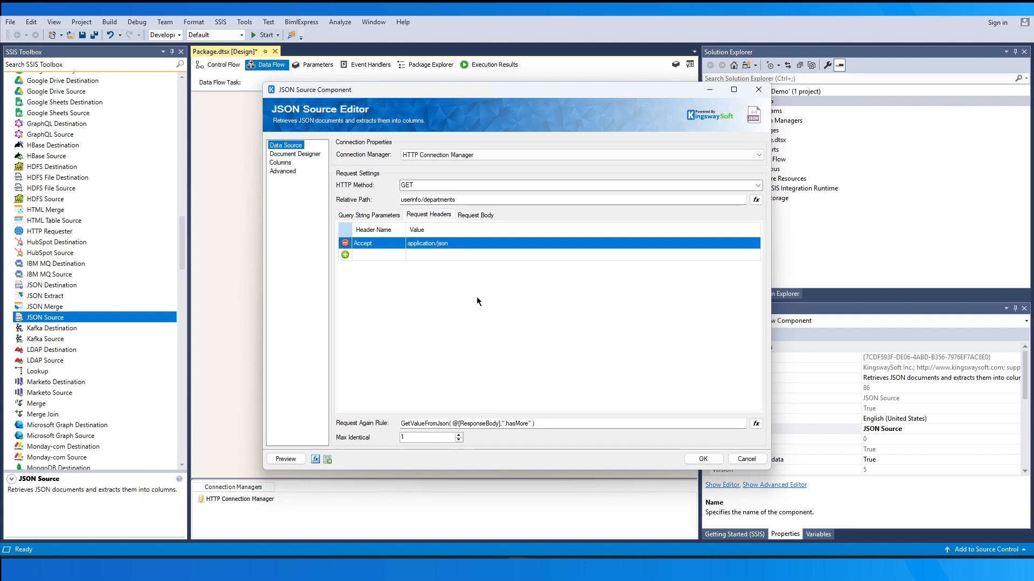
{"action": "left_click", "coordinate": [380, 254]}
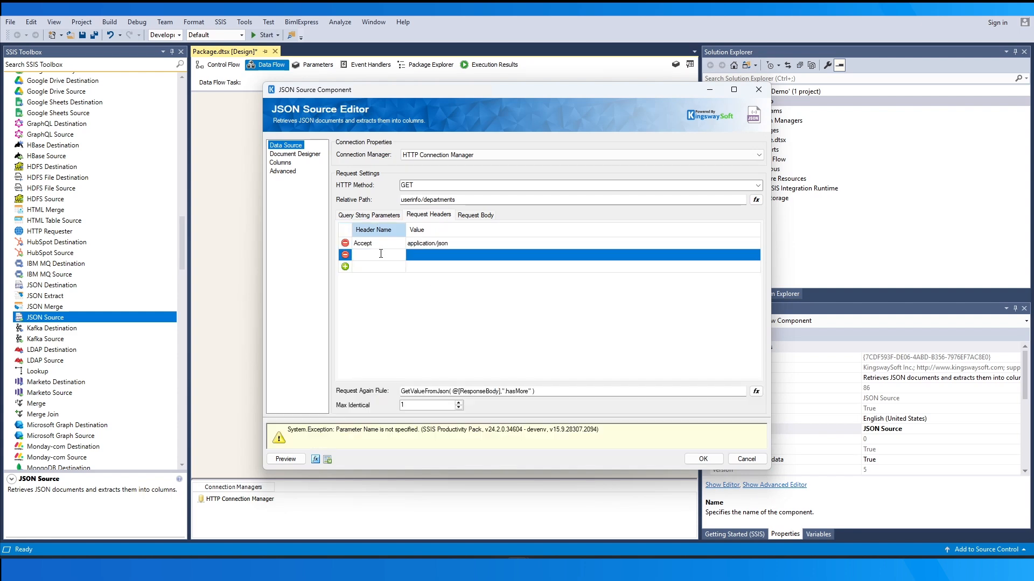
{"action": "left_click", "coordinate": [345, 255]}
{"action": "left_click", "coordinate": [474, 215]}
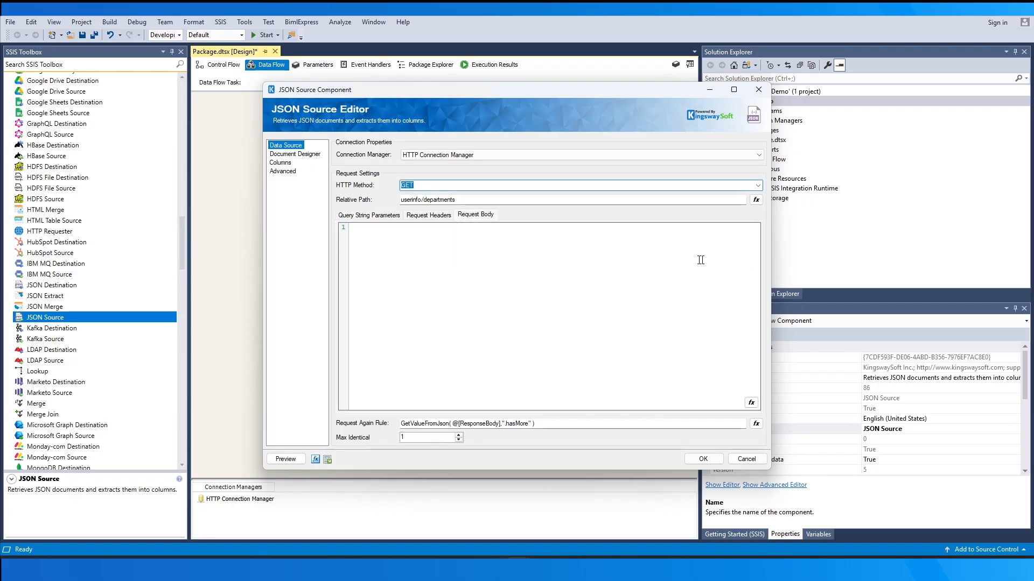
Add a new node to the JSON Source's document design
{"action": "left_click", "coordinate": [290, 155]}
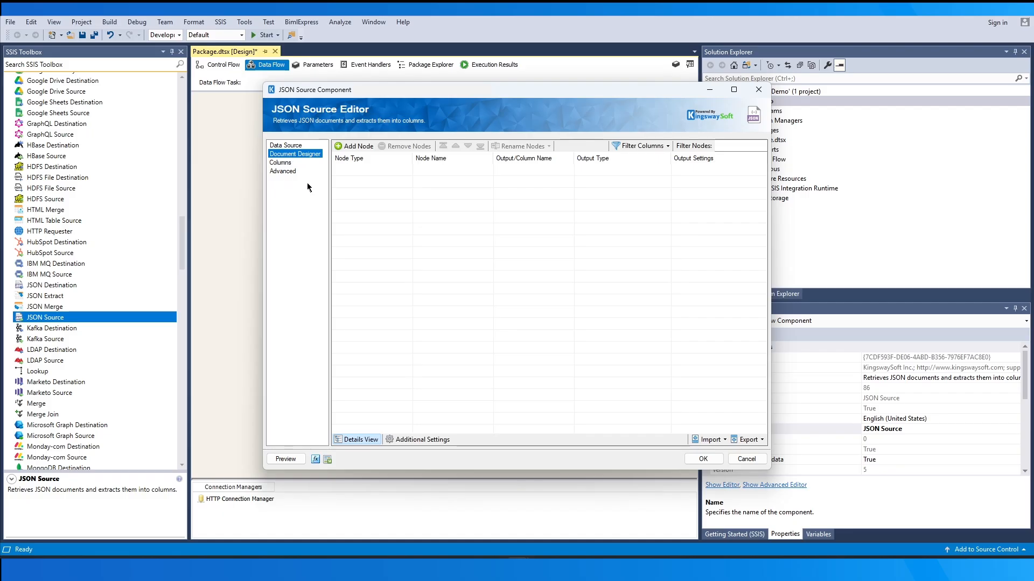
{"action": "left_click", "coordinate": [352, 146]}
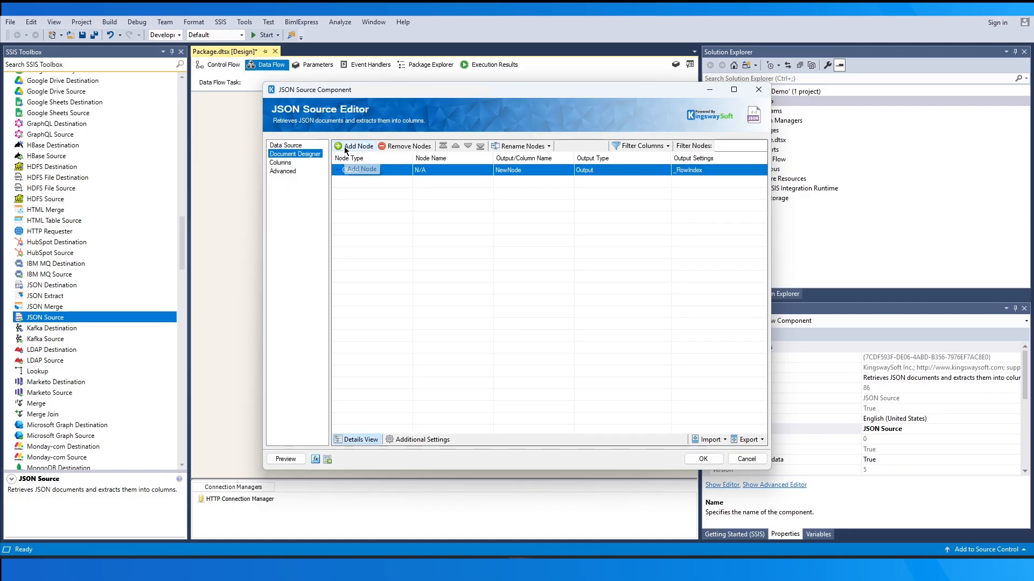
Add a child node under the root Object node and set its node type to Value
{"action": "left_click", "coordinate": [392, 170]}
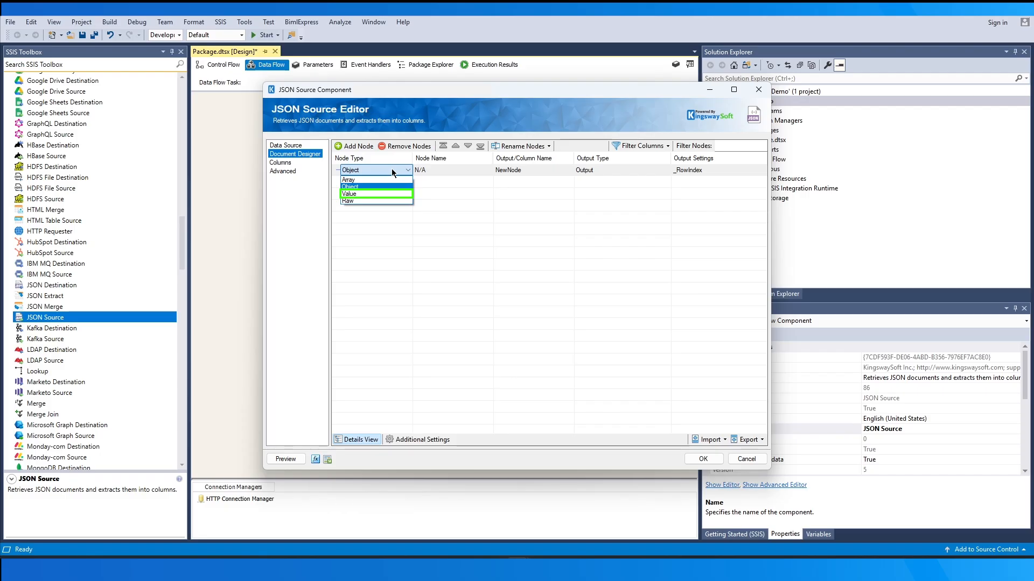
{"action": "left_click", "coordinate": [444, 169]}
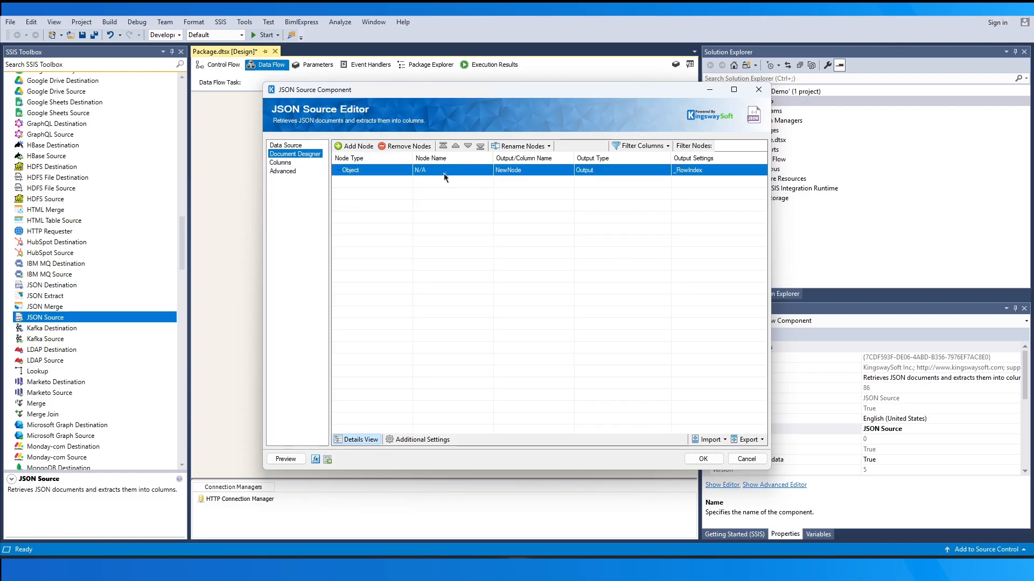
{"action": "left_click", "coordinate": [368, 146]}
{"action": "left_click", "coordinate": [381, 182]}
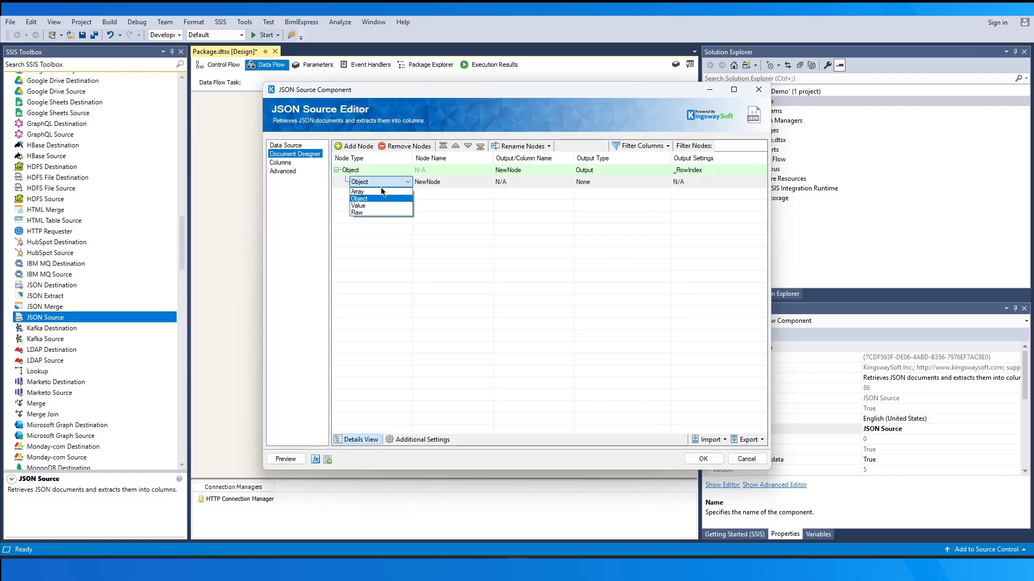
{"action": "left_click", "coordinate": [381, 205]}
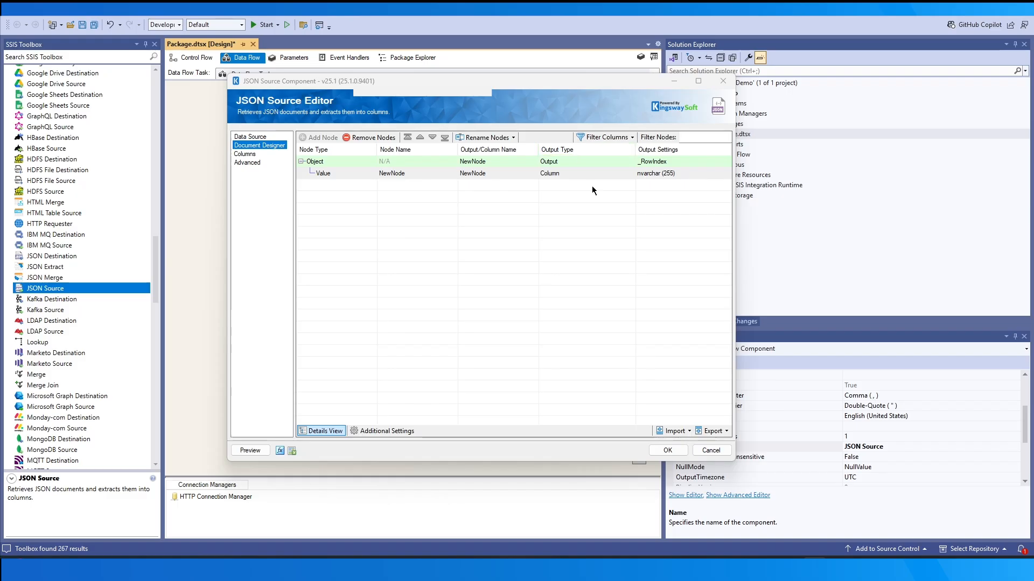
Compare the output types offered for the child node as Value and as Array, restoring its node type to Value
{"action": "left_click", "coordinate": [601, 176]}
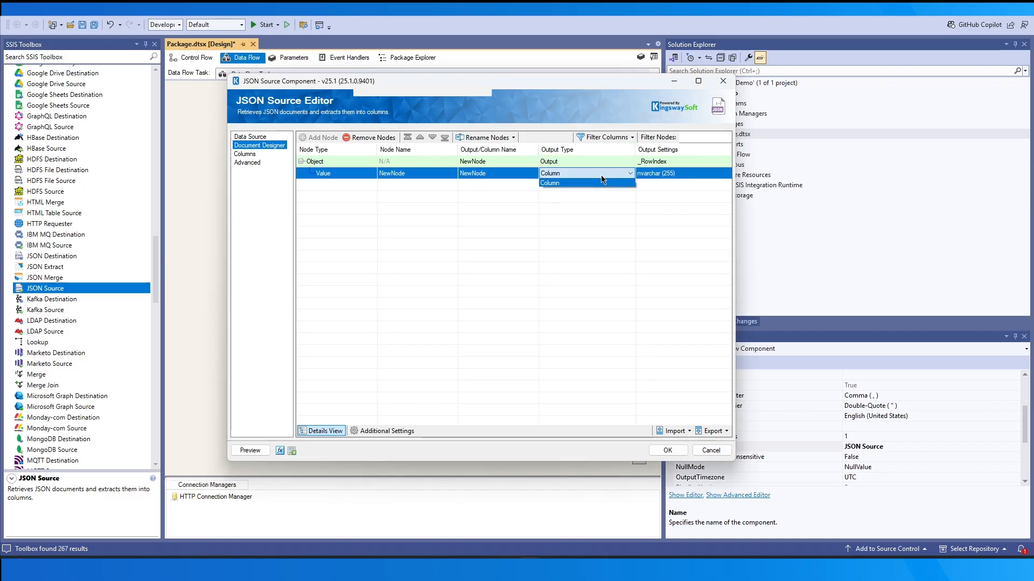
{"action": "left_click", "coordinate": [368, 172]}
{"action": "left_click", "coordinate": [362, 185]}
{"action": "left_click", "coordinate": [574, 178]}
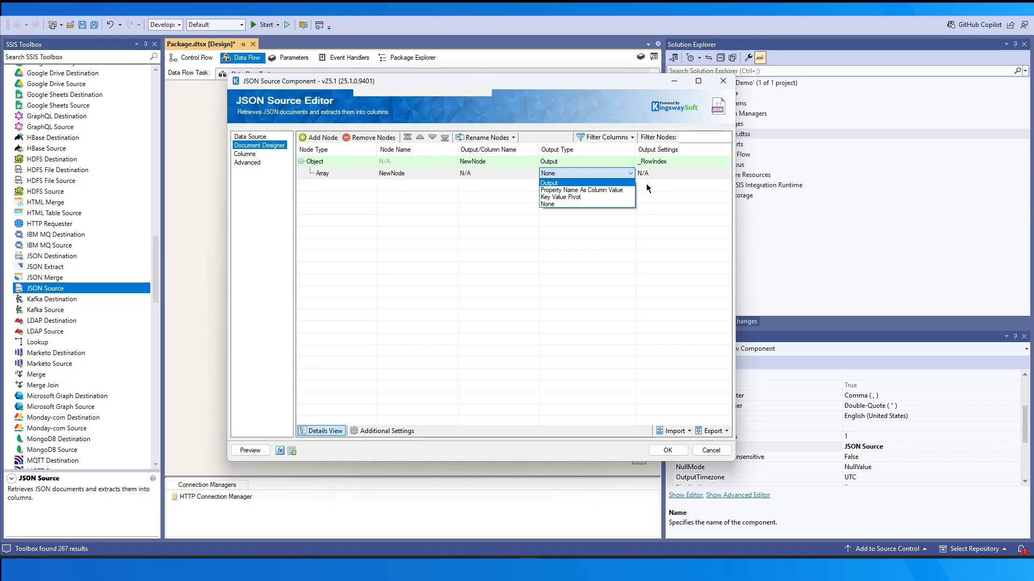
{"action": "left_click", "coordinate": [367, 172]}
{"action": "left_click", "coordinate": [367, 170]}
{"action": "left_click", "coordinate": [360, 199]}
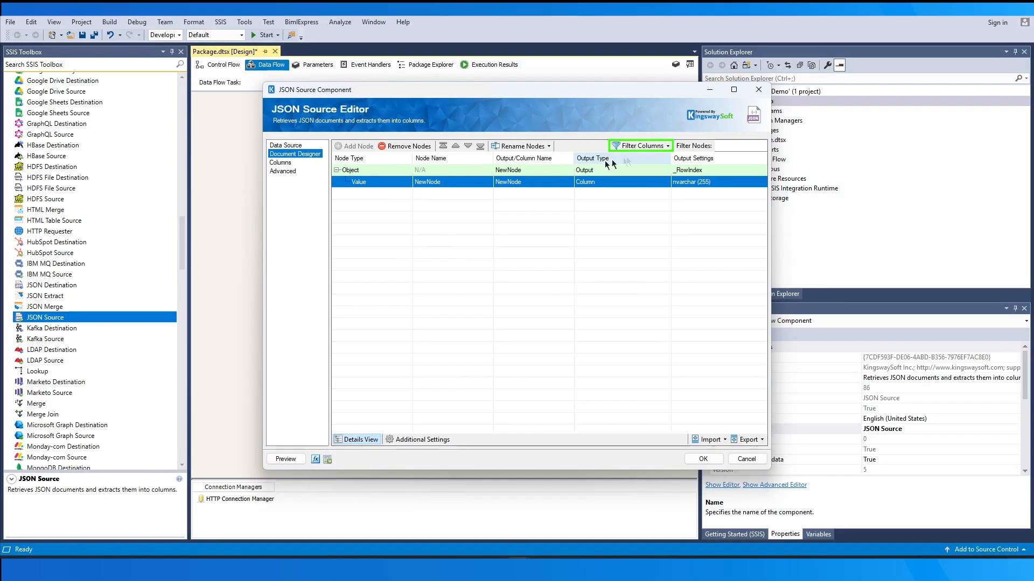
Show the Is Repeated column in the document design grid and open the design's import options
{"action": "left_click", "coordinate": [632, 137]}
{"action": "left_click", "coordinate": [660, 169]}
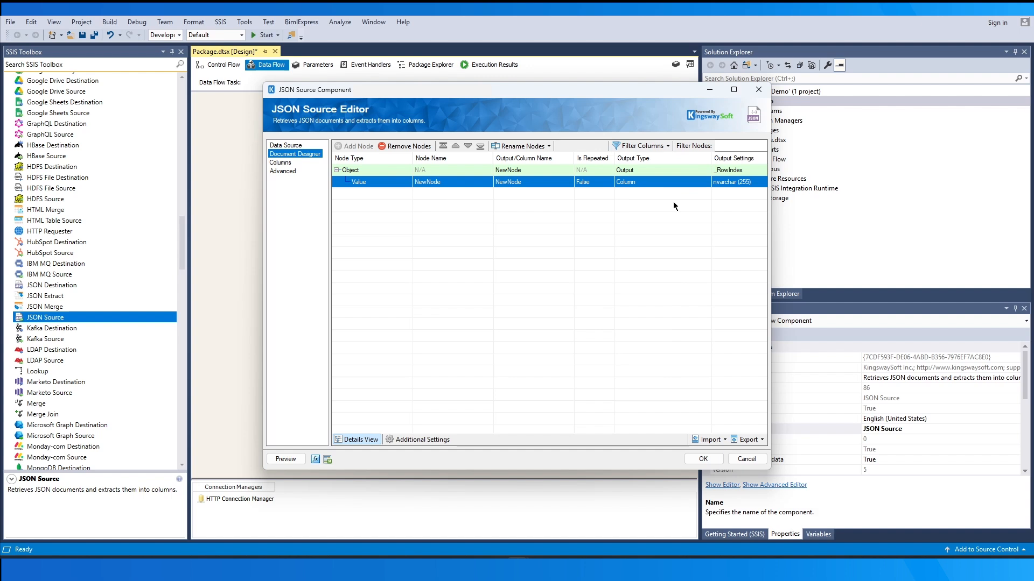
{"action": "left_click", "coordinate": [709, 439]}
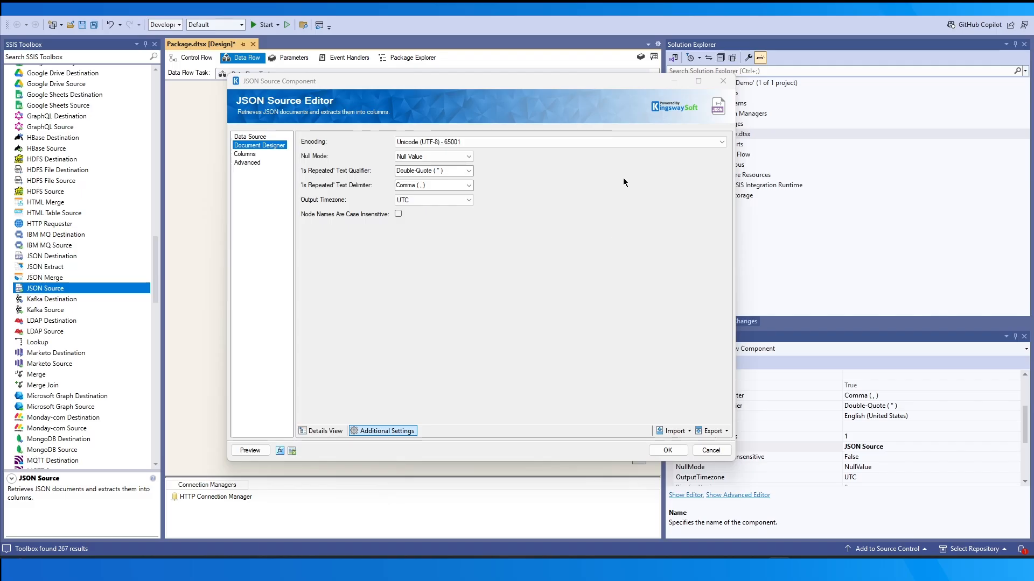
Review the additional settings' options for encoding, null mode, 'Is Repeated' text qualifier and delimiter, output timezone and node name case sensitivity
{"action": "left_click", "coordinate": [677, 143]}
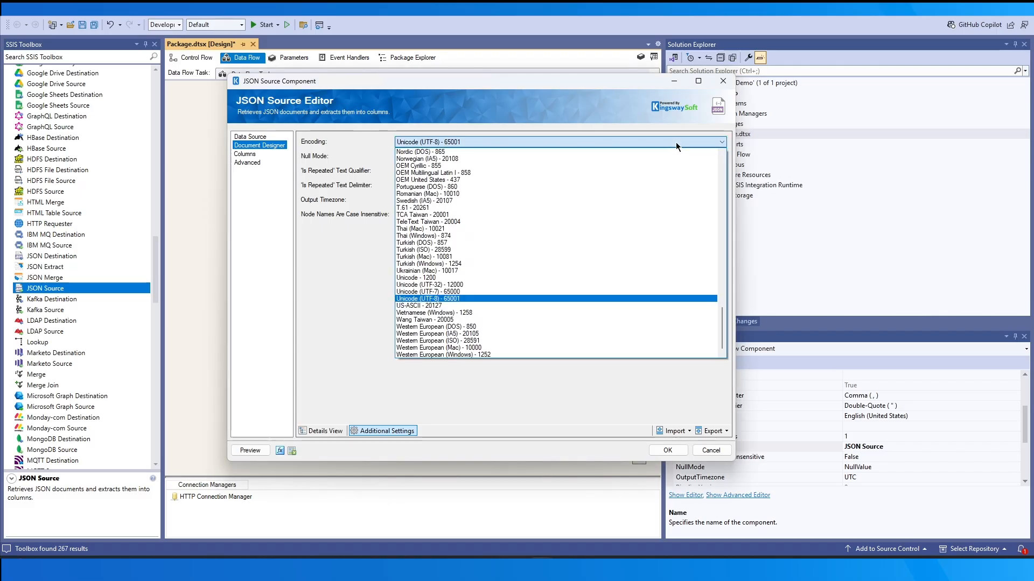
{"action": "left_click", "coordinate": [676, 142]}
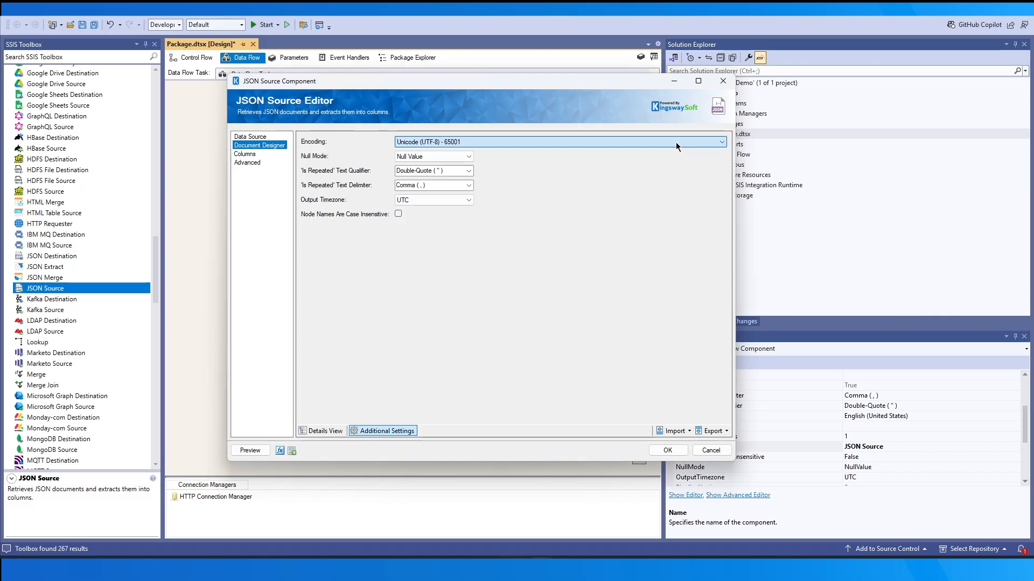
{"action": "left_click", "coordinate": [472, 158]}
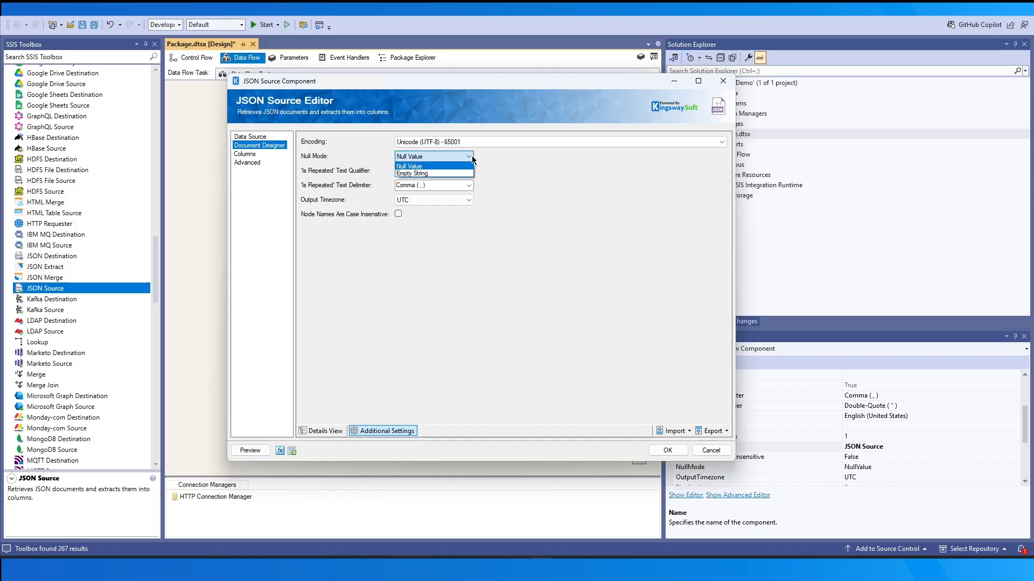
{"action": "left_click", "coordinate": [473, 160]}
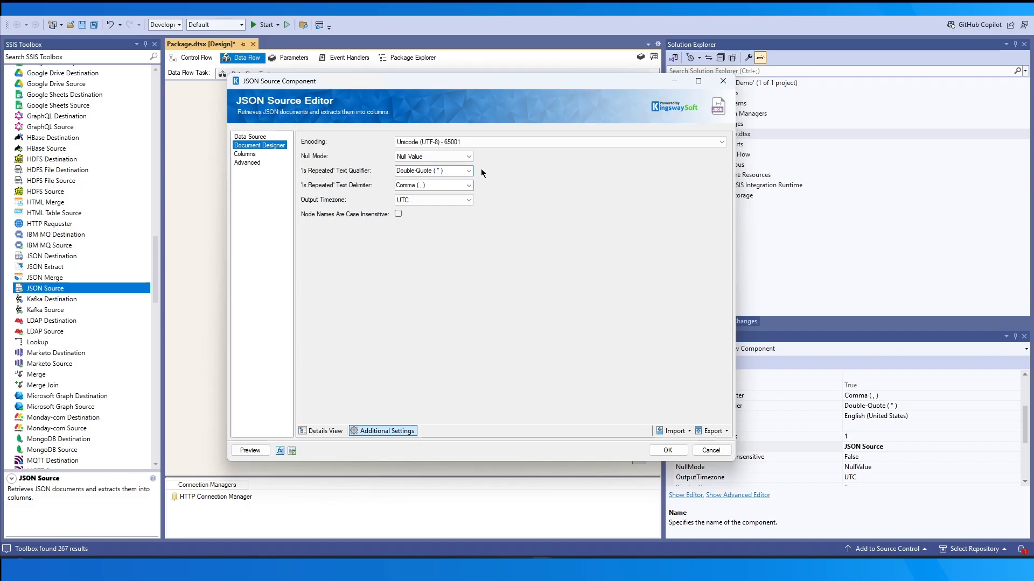
{"action": "left_click", "coordinate": [469, 171]}
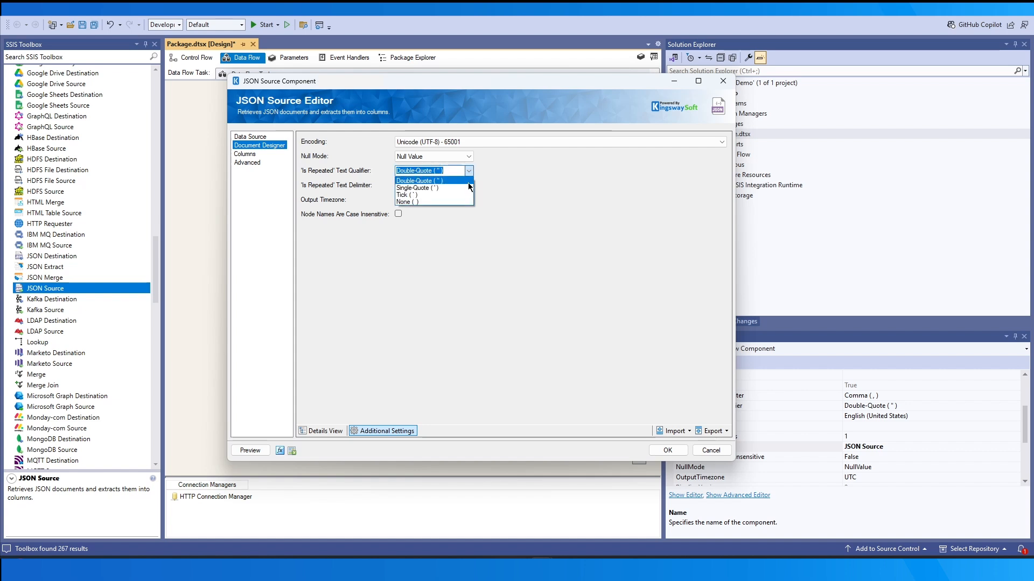
{"action": "left_click", "coordinate": [515, 195]}
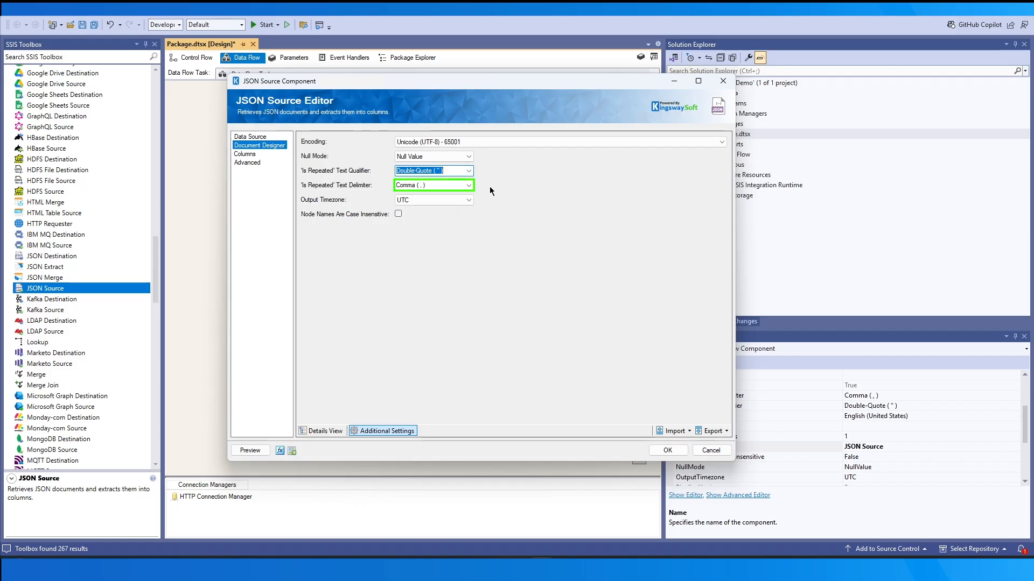
{"action": "left_click", "coordinate": [472, 184]}
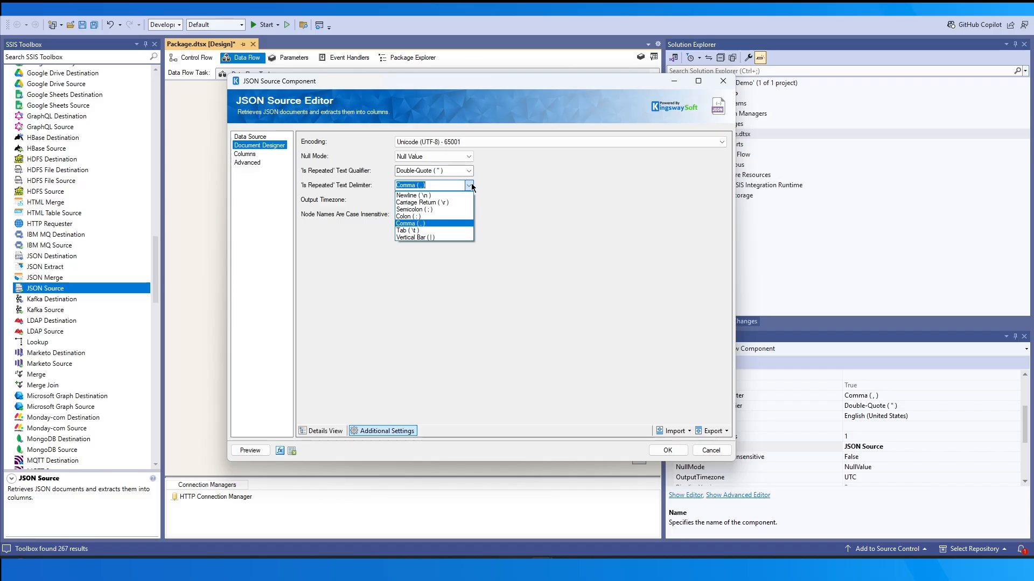
{"action": "left_click", "coordinate": [471, 183]}
{"action": "left_click", "coordinate": [470, 200]}
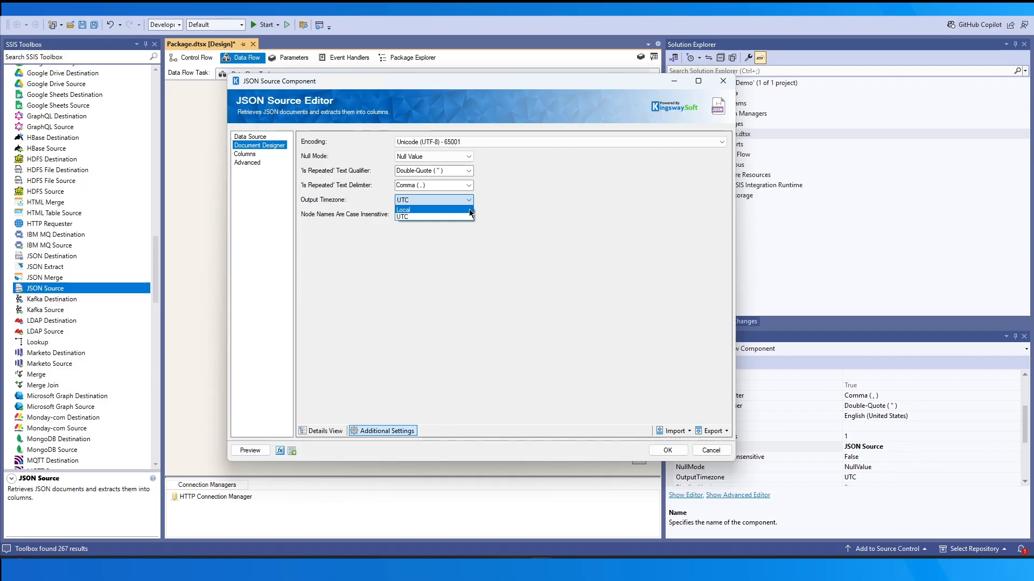
{"action": "left_click", "coordinate": [508, 208]}
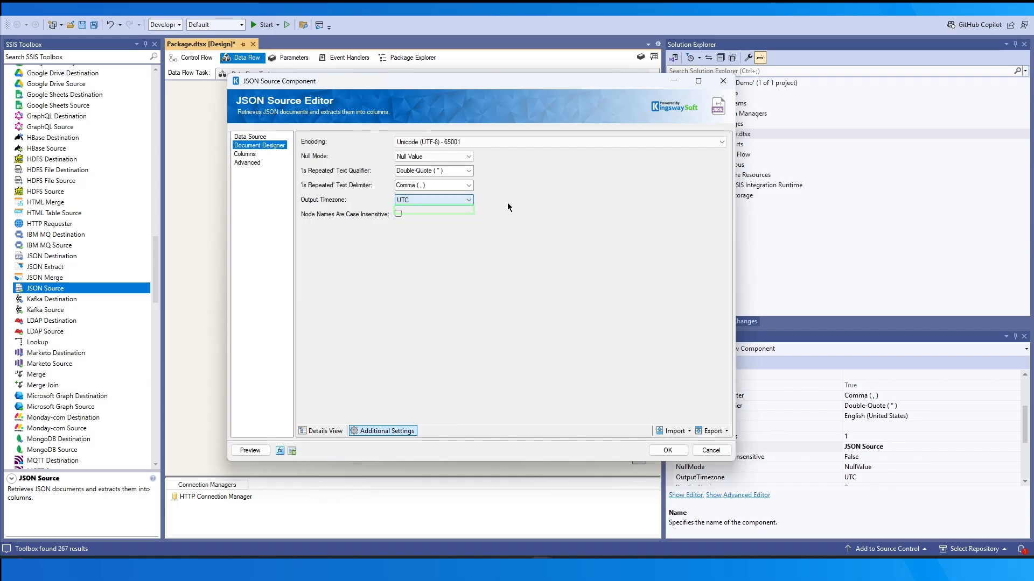
{"action": "left_click", "coordinate": [398, 214]}
{"action": "left_click", "coordinate": [398, 214]}
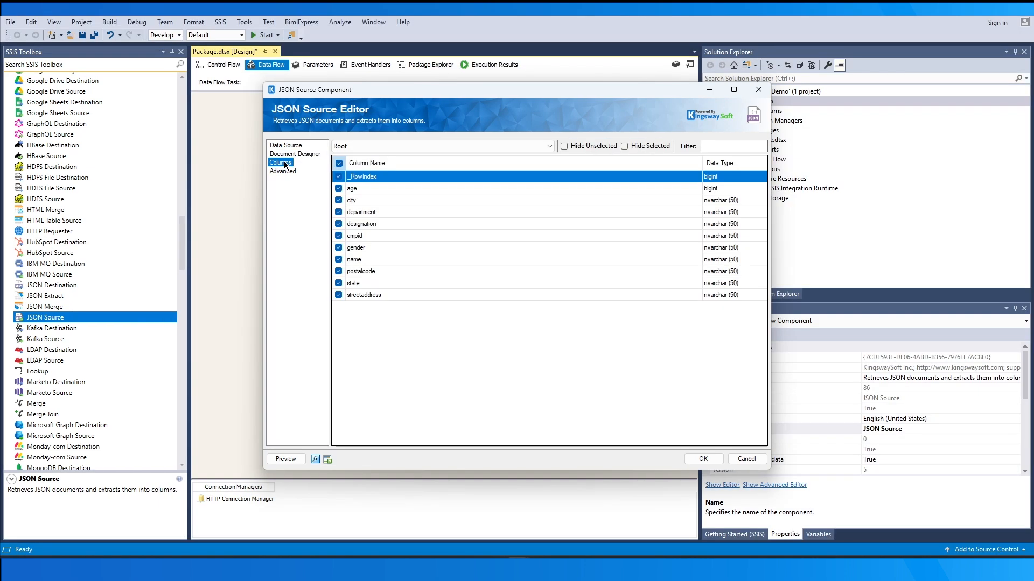
Examine the output columns and data types listed for the Root output
{"action": "left_click", "coordinate": [396, 145]}
{"action": "left_click", "coordinate": [396, 146]}
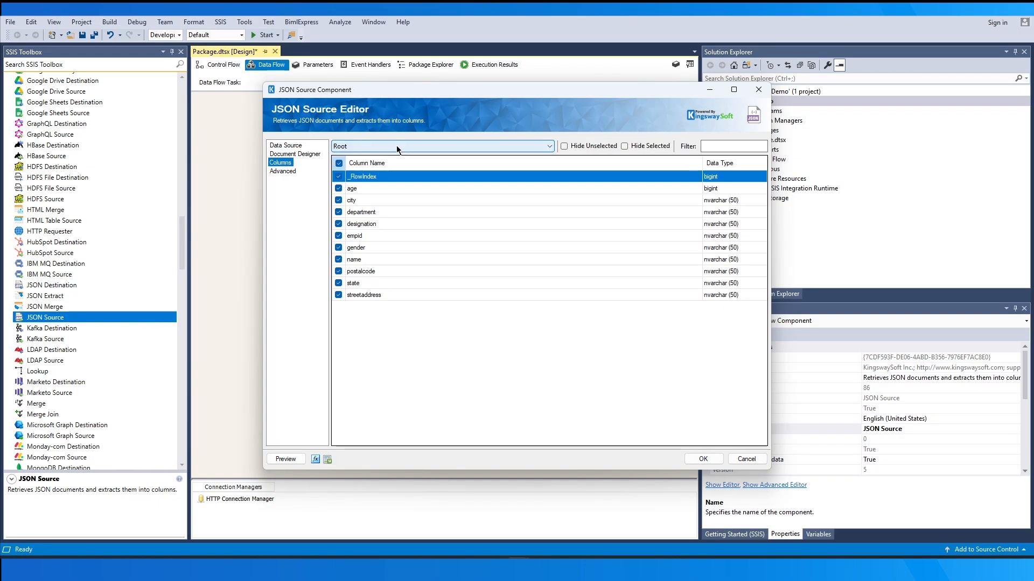
{"action": "key", "text": "Down"}
{"action": "key", "text": "Down"}
{"action": "key", "text": "Down"}
{"action": "key", "text": "Down"}
{"action": "key", "text": "Down"}
{"action": "key", "text": "Down"}
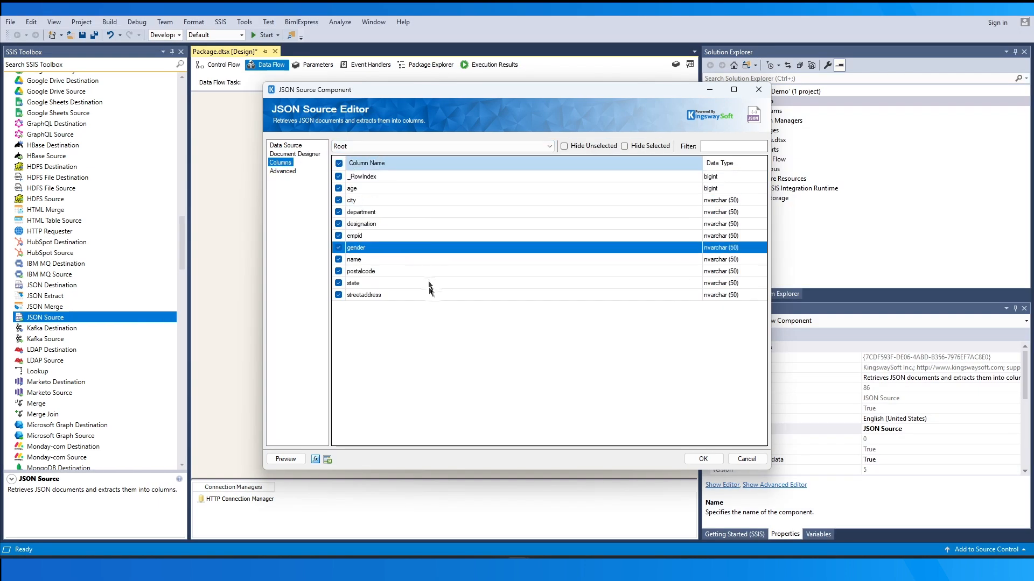
Set the profile object's output type to Output in the document design
{"action": "left_click", "coordinate": [302, 155]}
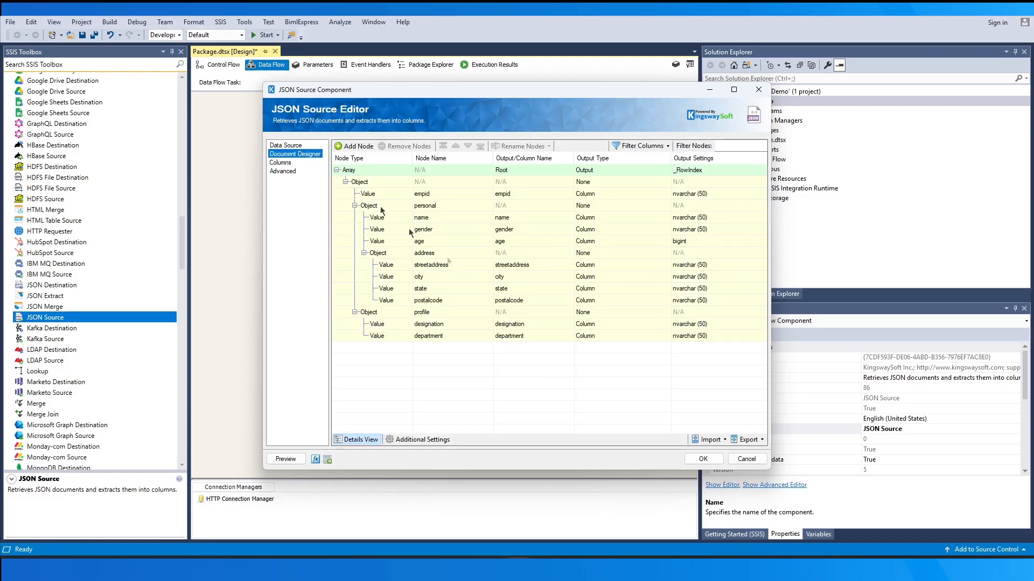
{"action": "left_click", "coordinate": [590, 313]}
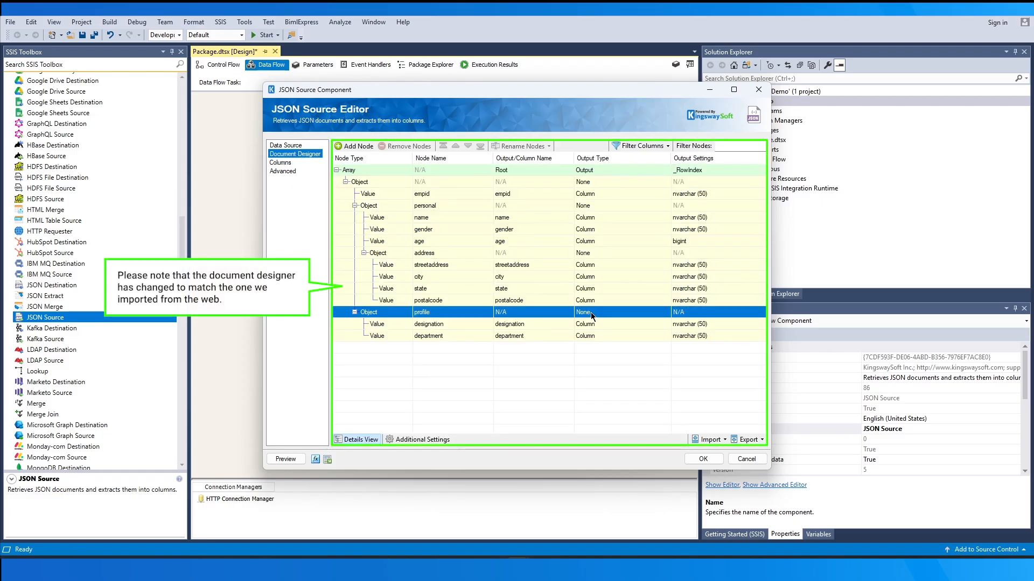
{"action": "left_click", "coordinate": [590, 312]}
{"action": "left_click", "coordinate": [609, 323]}
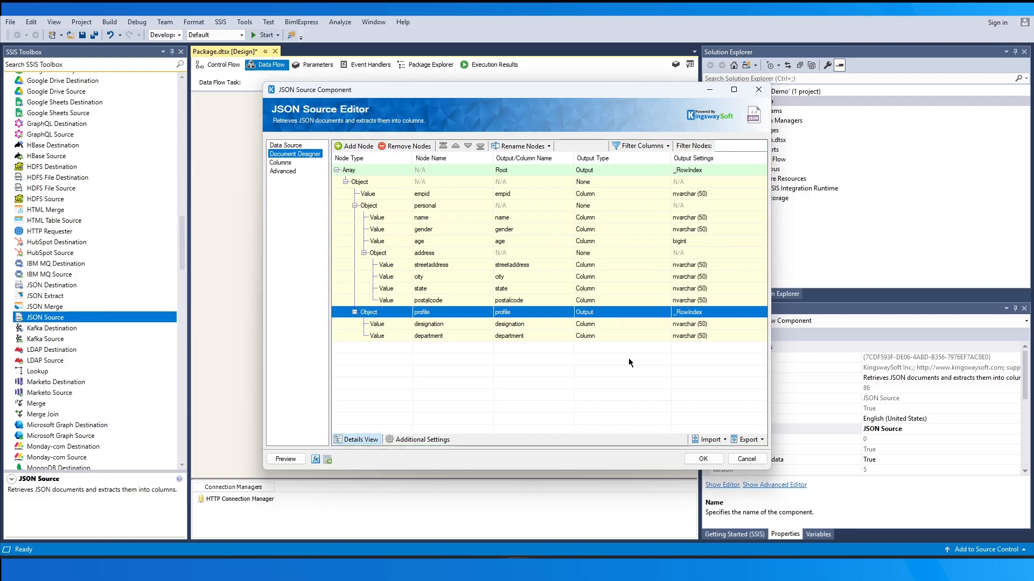
Examine the columns of the profile output, and return to the Root output's columns
{"action": "left_click", "coordinate": [280, 162]}
{"action": "left_click", "coordinate": [442, 147]}
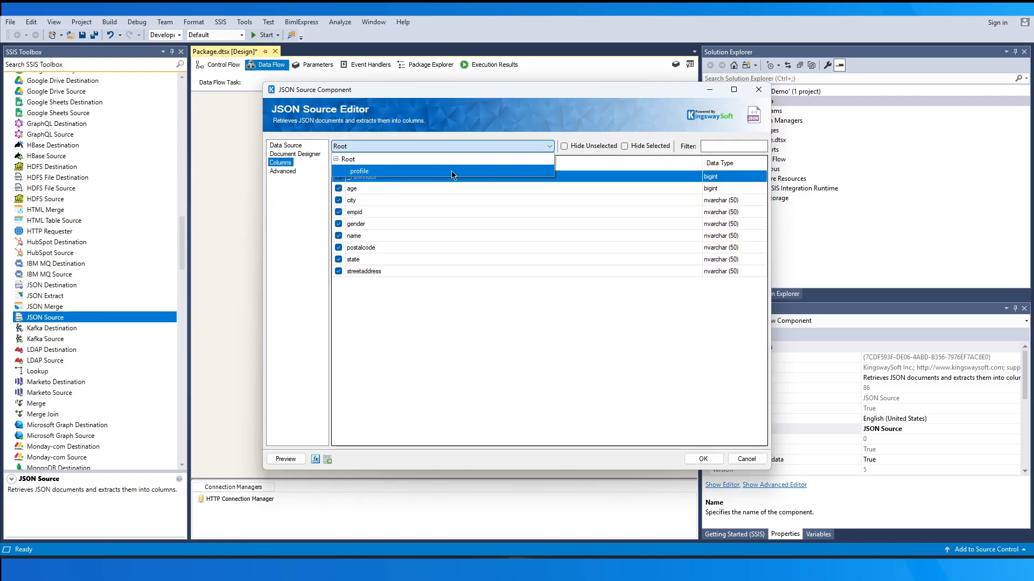
{"action": "left_click", "coordinate": [451, 171]}
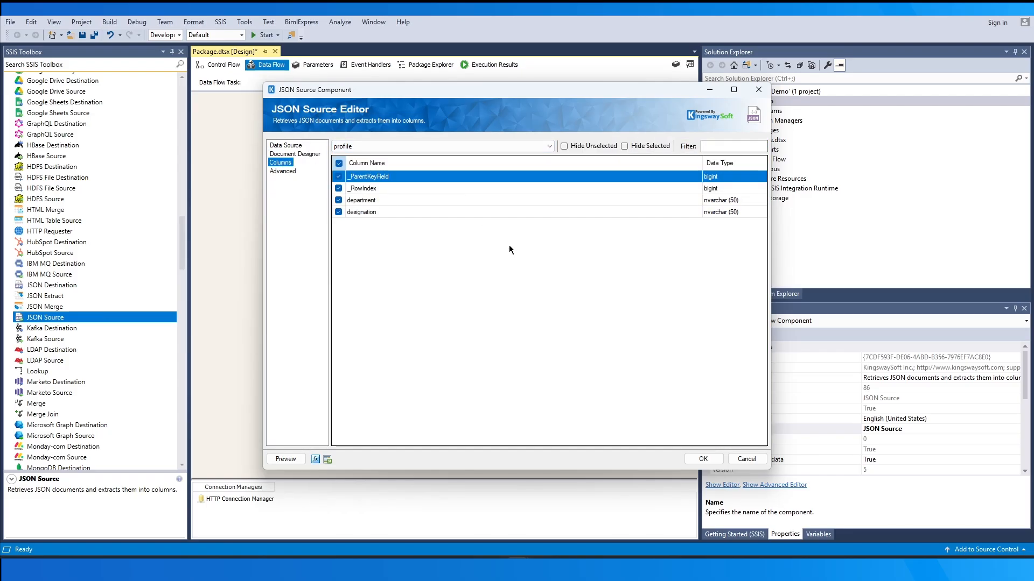
{"action": "left_click", "coordinate": [499, 146]}
{"action": "left_click", "coordinate": [499, 155]}
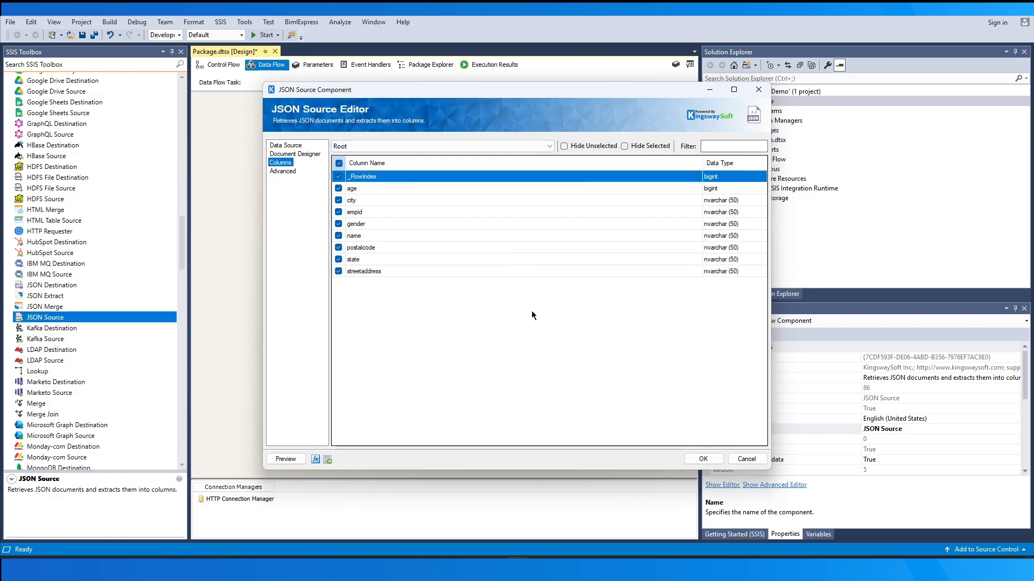
Enable the HTTP request output and allow data truncation, and apply the JSON Source settings
{"action": "left_click", "coordinate": [284, 171]}
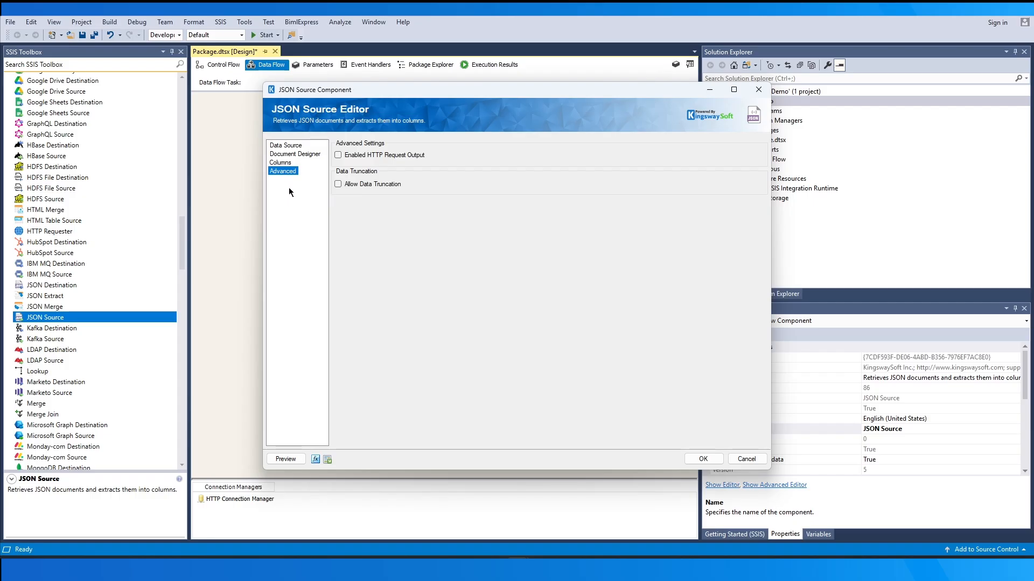
{"action": "left_click", "coordinate": [338, 155]}
{"action": "left_click", "coordinate": [338, 185]}
{"action": "left_click", "coordinate": [700, 458]}
Add a Dummy Destination below the JSON Source and connect the Root output to its Primary Input
{"action": "left_click", "coordinate": [586, 412]}
{"action": "left_click_drag", "start_coordinate": [183, 247], "coordinate": [183, 105]}
{"action": "left_click_drag", "start_coordinate": [55, 111], "coordinate": [419, 283]}
{"action": "left_click", "coordinate": [451, 233]}
{"action": "left_click_drag", "start_coordinate": [451, 249], "coordinate": [458, 288]}
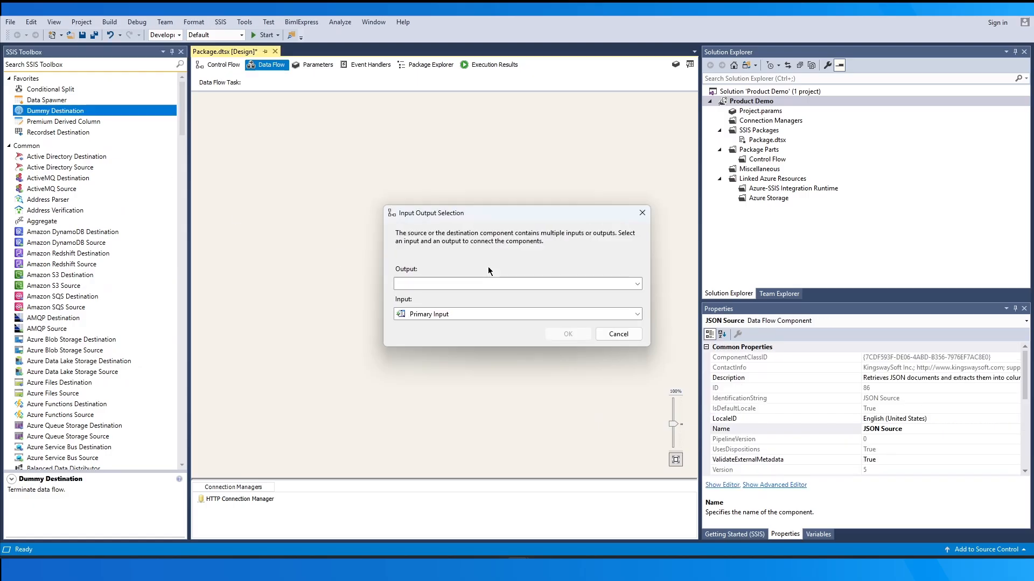
{"action": "left_click", "coordinate": [497, 282]}
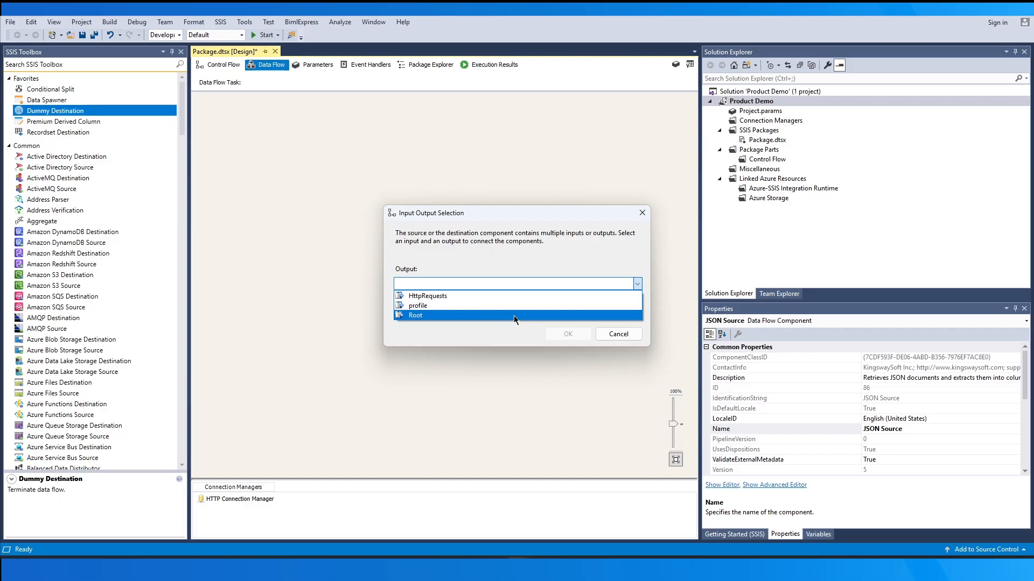
{"action": "left_click", "coordinate": [514, 316]}
{"action": "left_click", "coordinate": [563, 339]}
{"action": "left_click_drag", "start_coordinate": [474, 291], "coordinate": [382, 282]}
{"action": "left_click_drag", "start_coordinate": [110, 112], "coordinate": [476, 280]}
{"action": "left_click", "coordinate": [462, 229]}
{"action": "left_click_drag", "start_coordinate": [448, 249], "coordinate": [529, 291]}
{"action": "left_click", "coordinate": [517, 285]}
{"action": "left_click", "coordinate": [506, 305]}
{"action": "left_click", "coordinate": [567, 334]}
{"action": "left_click_drag", "start_coordinate": [530, 295], "coordinate": [463, 340]}
Add a third Dummy Destination and connect the JSON Source's HttpRequests output to it
{"action": "left_click_drag", "start_coordinate": [102, 111], "coordinate": [523, 280]}
{"action": "left_click", "coordinate": [470, 238]}
{"action": "left_click_drag", "start_coordinate": [448, 250], "coordinate": [531, 285]}
Inspect the column metadata of the Root data flow path, widening the name column to read the full names
{"action": "double_click", "coordinate": [405, 262]}
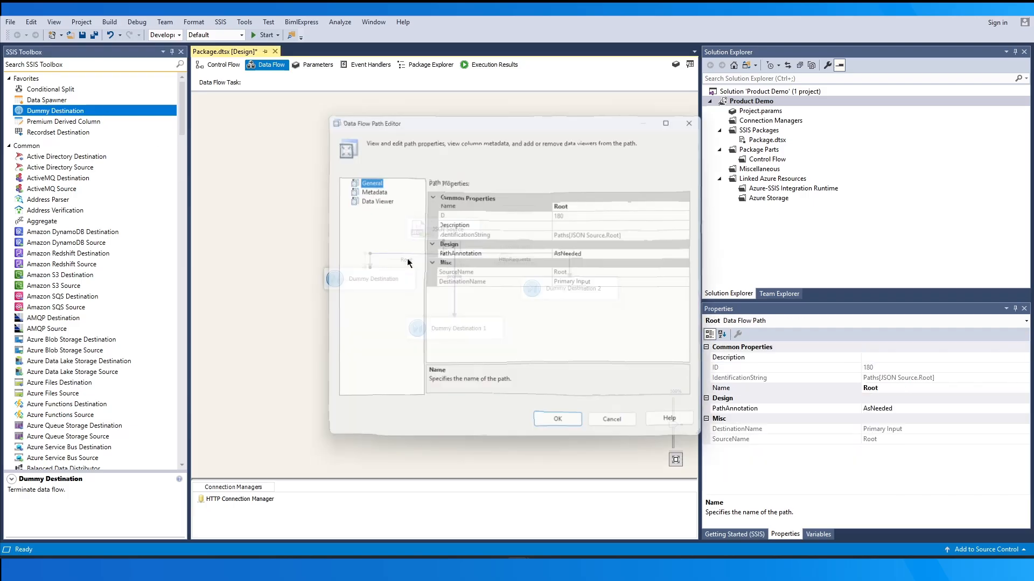
{"action": "left_click", "coordinate": [366, 188]}
{"action": "left_click_drag", "start_coordinate": [472, 191], "coordinate": [534, 192]}
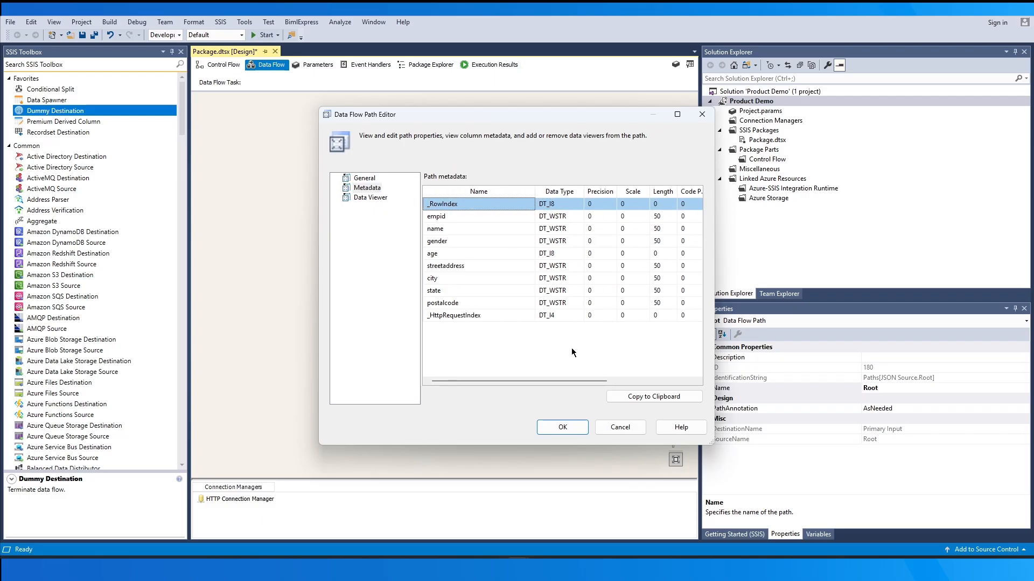
{"action": "left_click", "coordinate": [565, 428]}
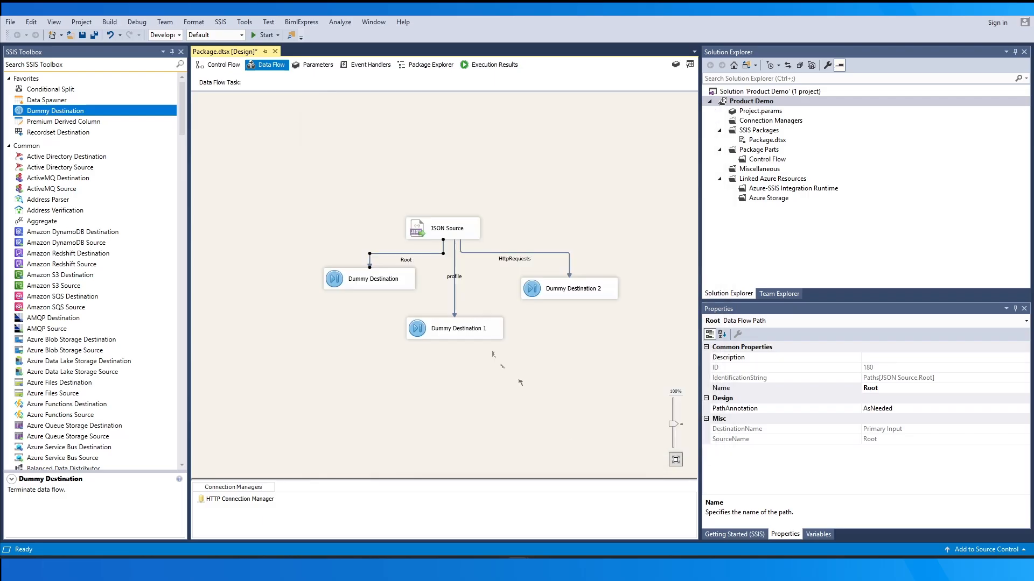
Inspect the column metadata of the profile data flow path, widening the name column to read the full names
{"action": "double_click", "coordinate": [453, 276]}
{"action": "left_click", "coordinate": [368, 188]}
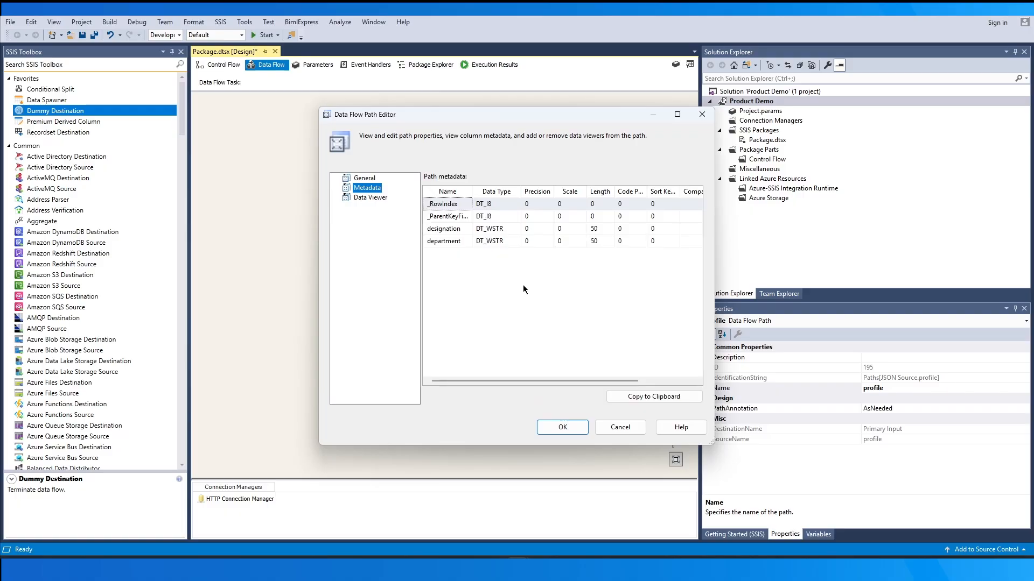
{"action": "left_click_drag", "start_coordinate": [473, 192], "coordinate": [533, 192]}
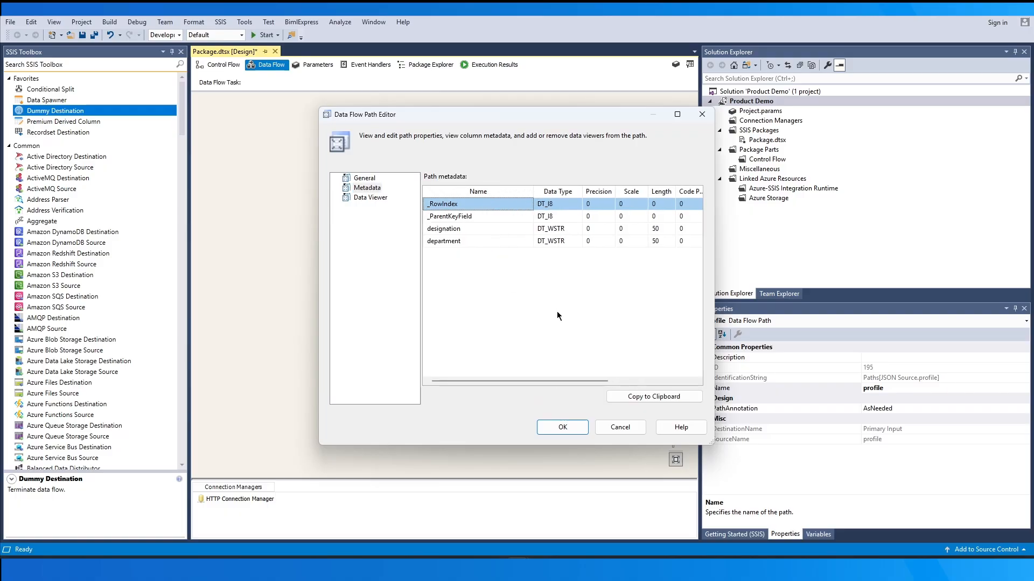
{"action": "left_click", "coordinate": [563, 427]}
Inspect the column metadata of the HttpRequests data flow path, widening the name column to read the full names
{"action": "double_click", "coordinate": [520, 261]}
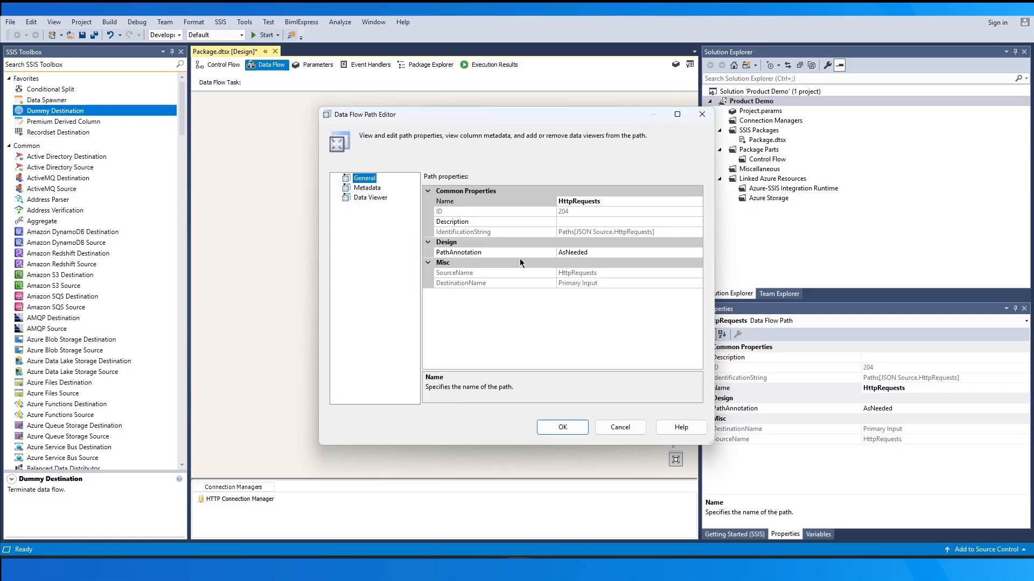
{"action": "left_click", "coordinate": [367, 188]}
{"action": "left_click_drag", "start_coordinate": [470, 190], "coordinate": [548, 190]}
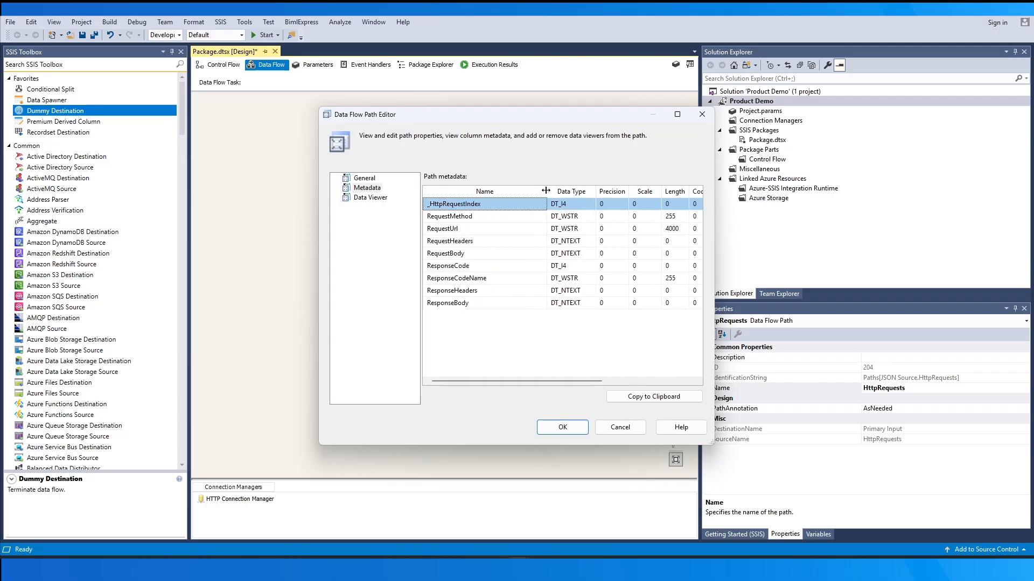
{"action": "left_click", "coordinate": [562, 427]}
{"action": "left_click", "coordinate": [500, 392]}
Switch the JSON Source to <<Local File>>, select D:\samplejson.json, and import it into the Document Designer
{"action": "double_click", "coordinate": [466, 227]}
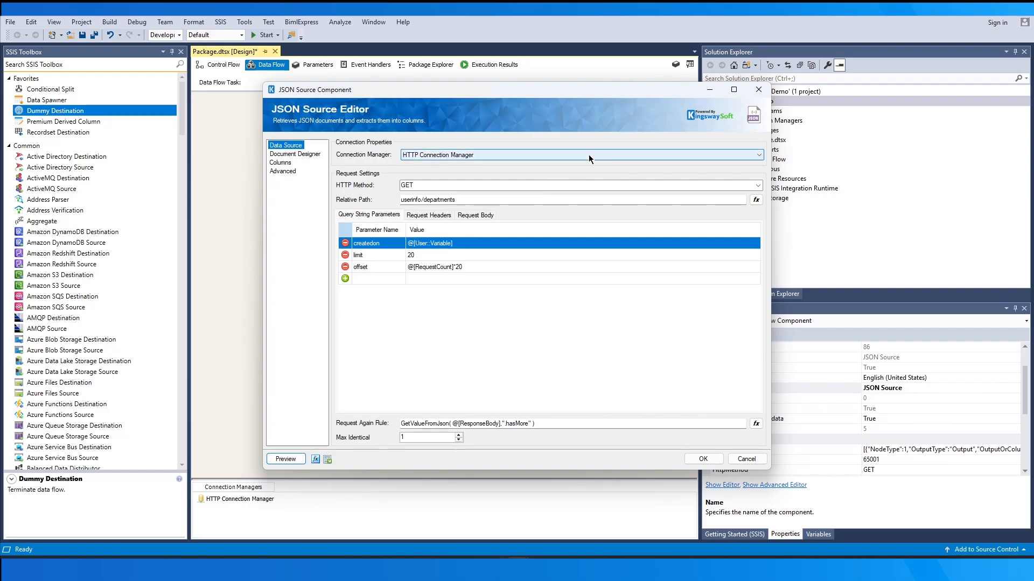
{"action": "left_click", "coordinate": [589, 154]}
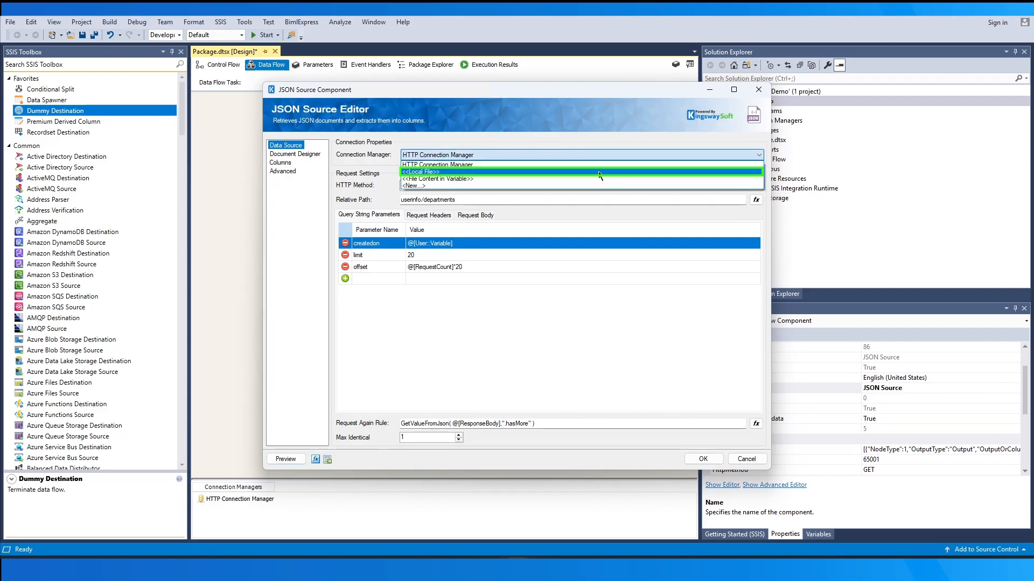
{"action": "left_click", "coordinate": [599, 173]}
{"action": "left_click", "coordinate": [756, 185]}
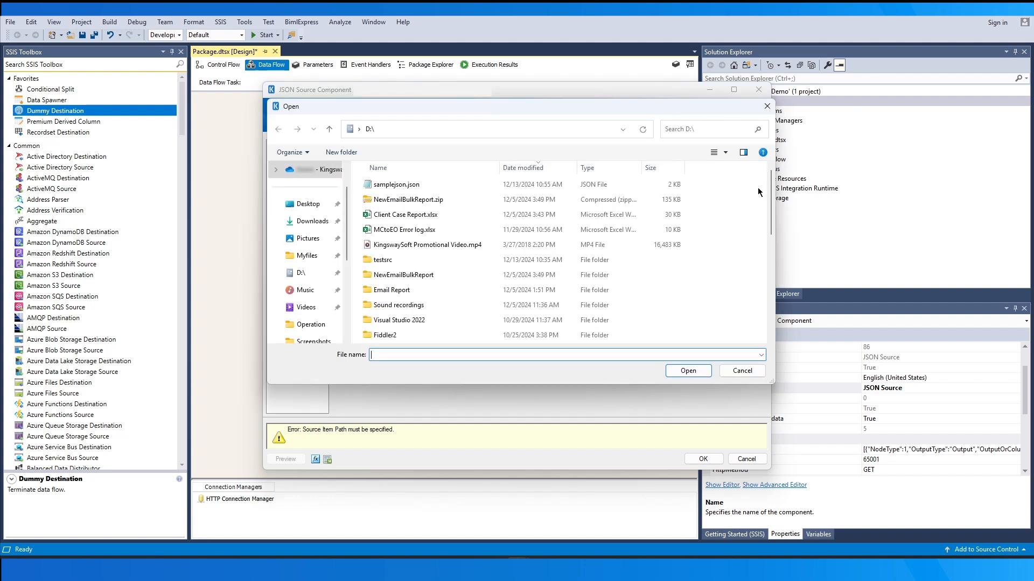
{"action": "left_click", "coordinate": [448, 184]}
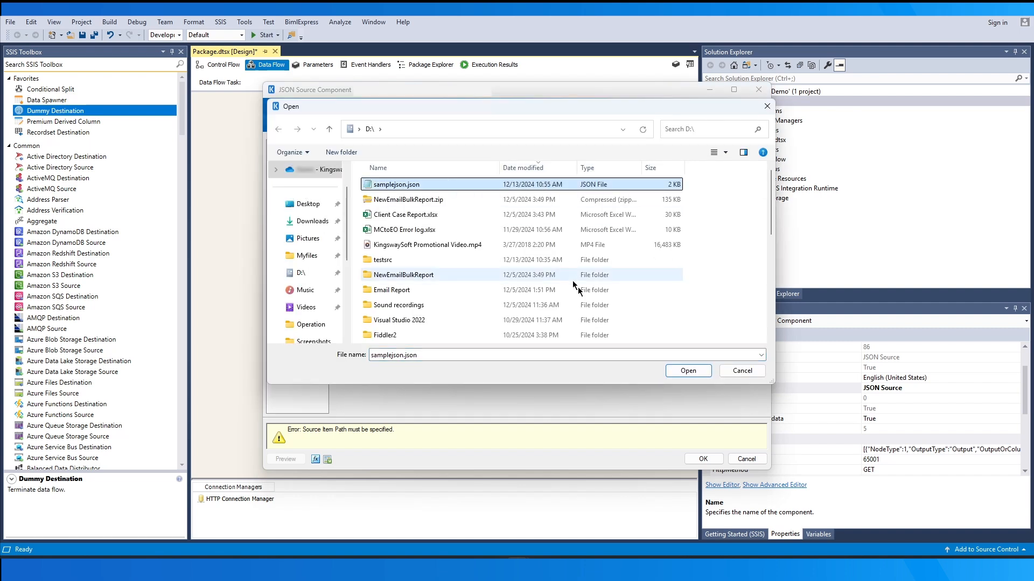
{"action": "left_click", "coordinate": [680, 371]}
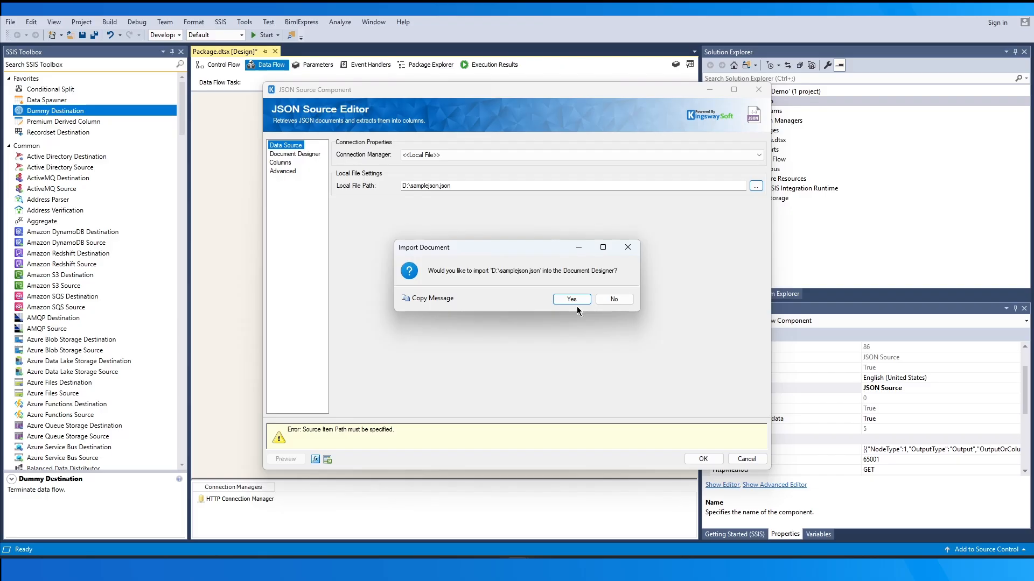
{"action": "left_click", "coordinate": [572, 303]}
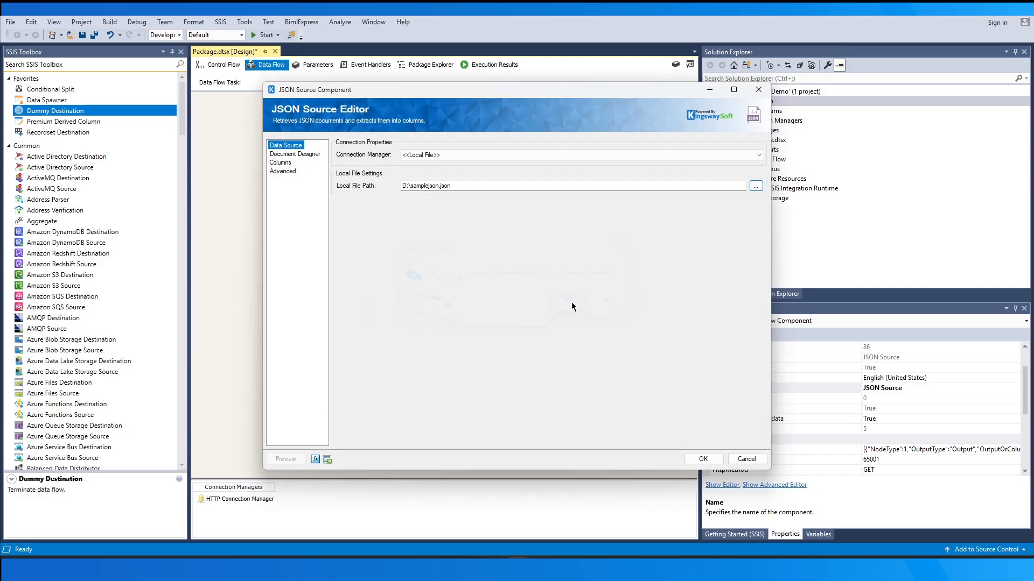
Review the JSON Source's imported node structure and import options, the HttpRequests and Root output columns, and the advanced settings
{"action": "left_click", "coordinate": [295, 155]}
{"action": "left_click", "coordinate": [710, 440]}
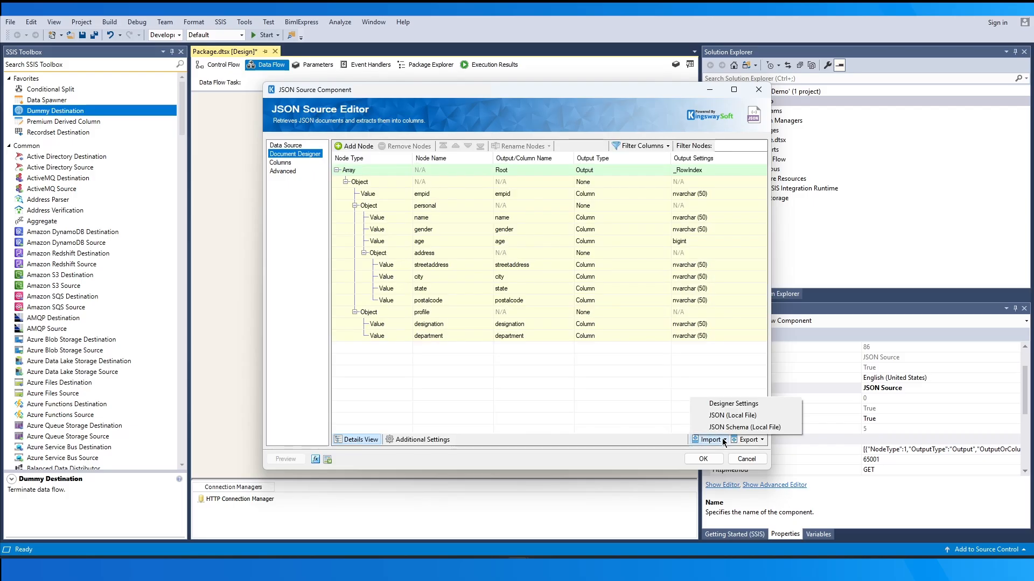
{"action": "left_click", "coordinate": [757, 420]}
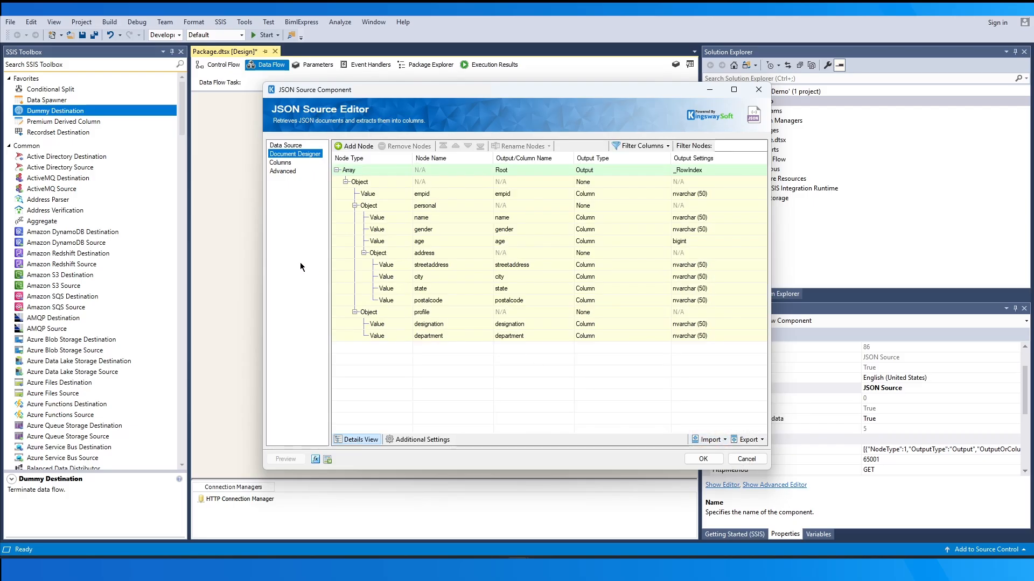
{"action": "left_click", "coordinate": [281, 163]}
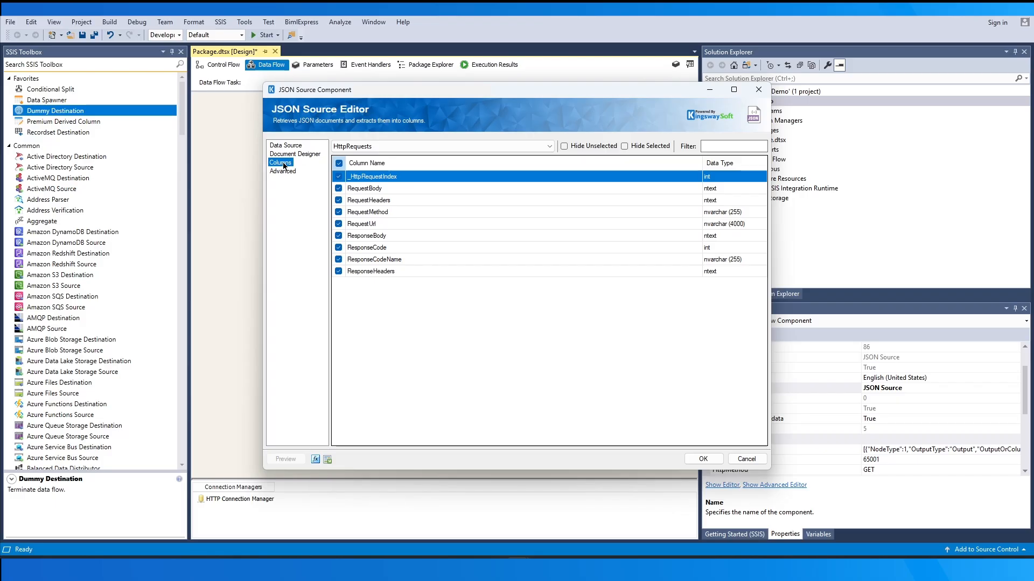
{"action": "left_click", "coordinate": [415, 146]}
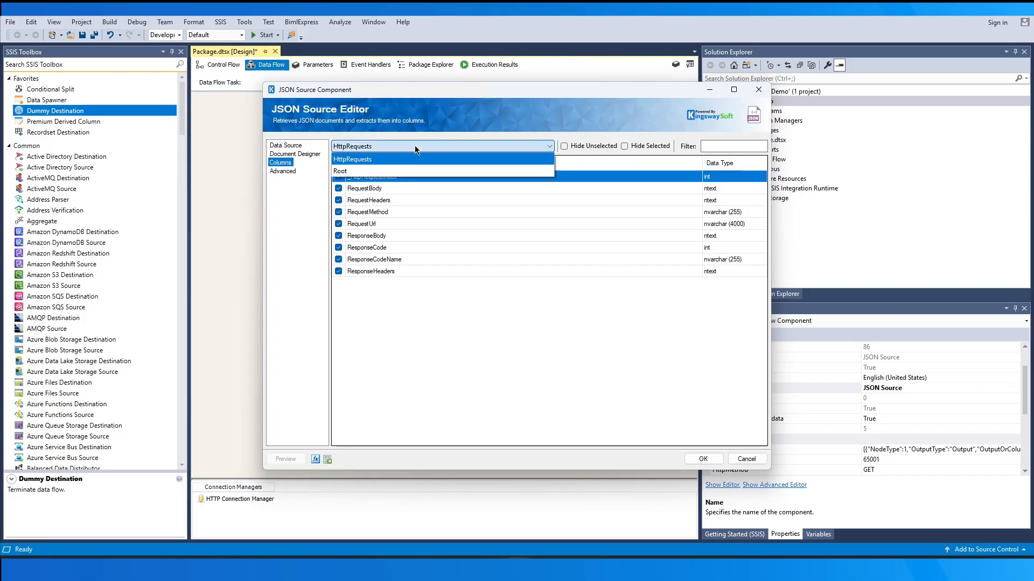
{"action": "left_click", "coordinate": [421, 170]}
{"action": "left_click", "coordinate": [286, 171]}
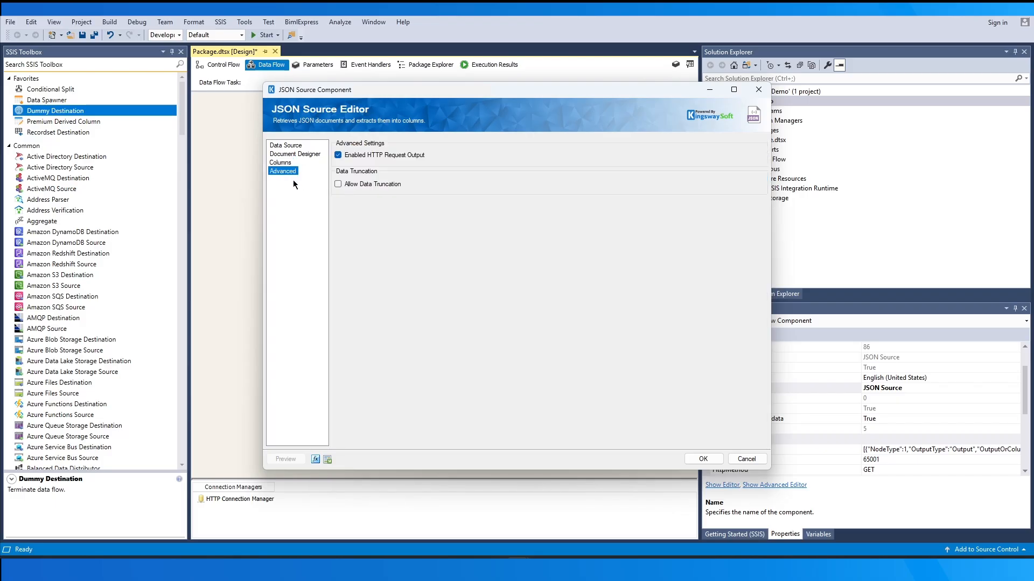
Try <<File Content in Variable>> as the JSON Source's connection, check the input variable choices, and discard all editor changes
{"action": "left_click", "coordinate": [289, 148]}
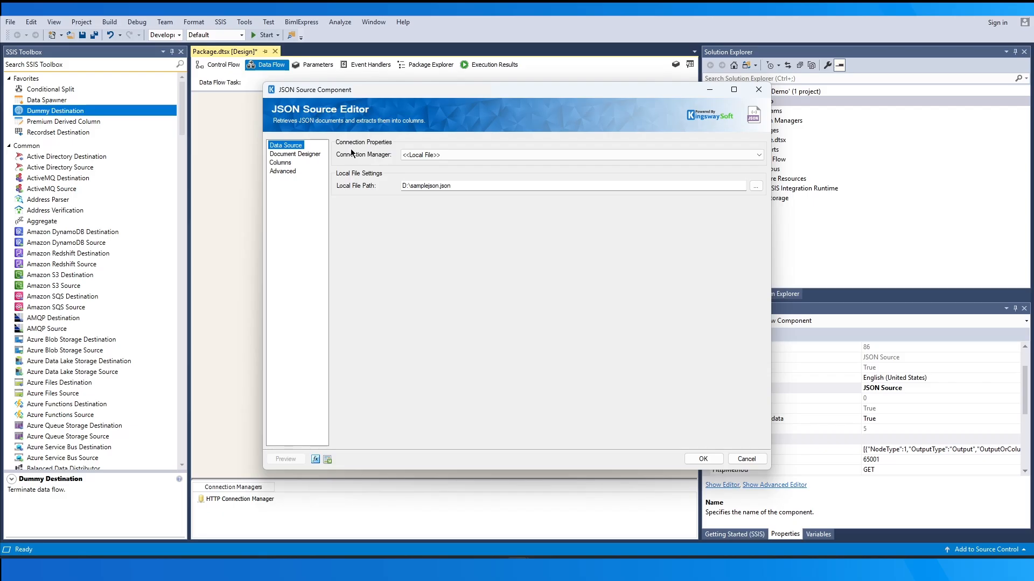
{"action": "left_click", "coordinate": [475, 155]}
{"action": "left_click", "coordinate": [512, 176]}
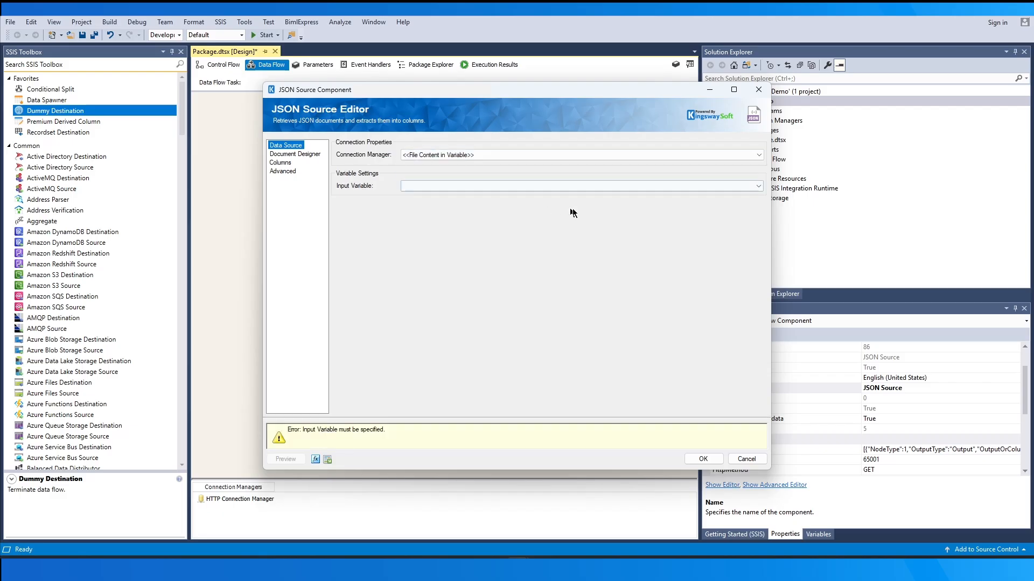
{"action": "left_click", "coordinate": [759, 186]}
{"action": "left_click", "coordinate": [759, 187]}
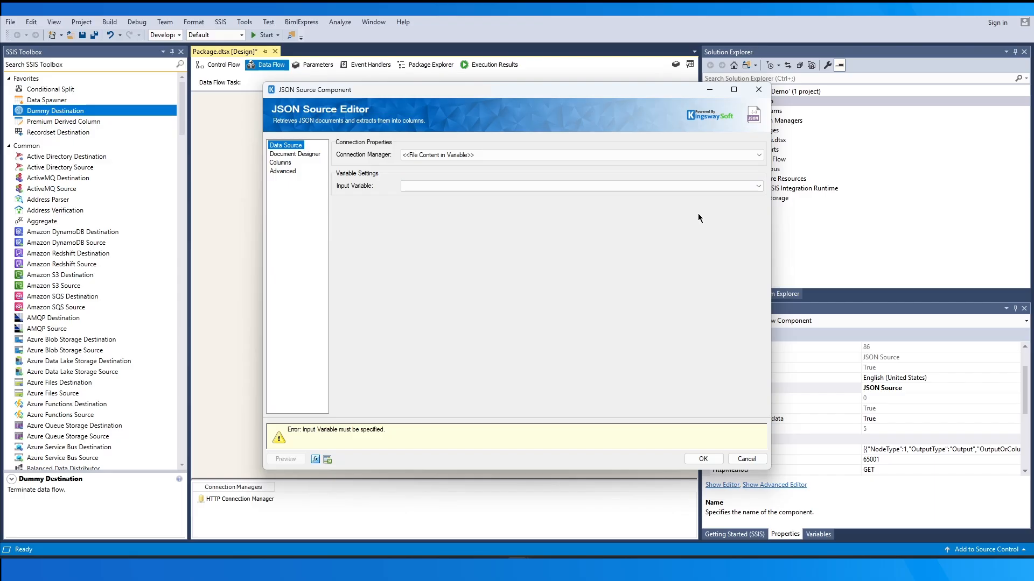
{"action": "left_click", "coordinate": [746, 458]}
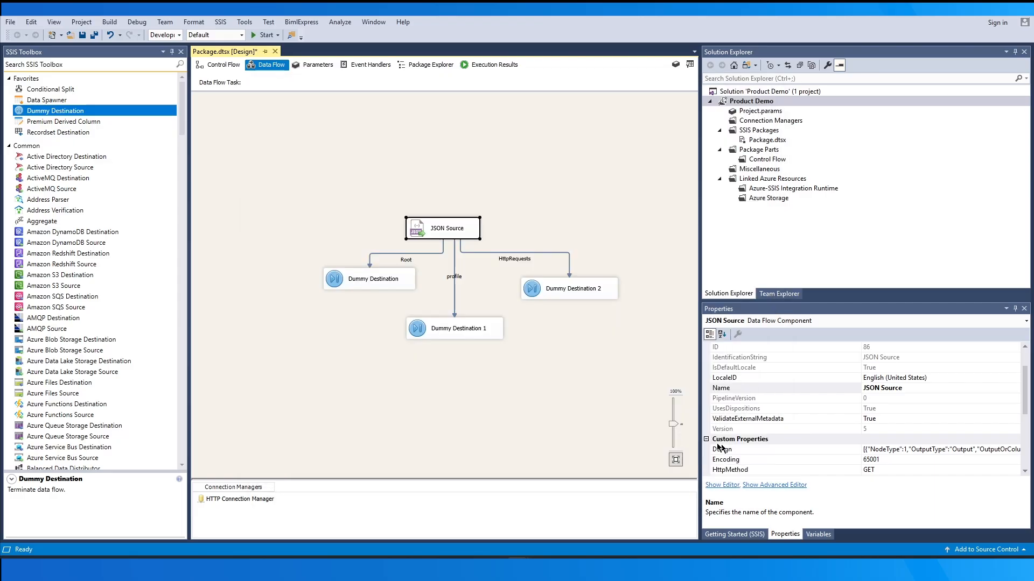
Execute the Data Flow Task, and shrink the profile data viewer and move it clear of the others
{"action": "right_click", "coordinate": [578, 334]}
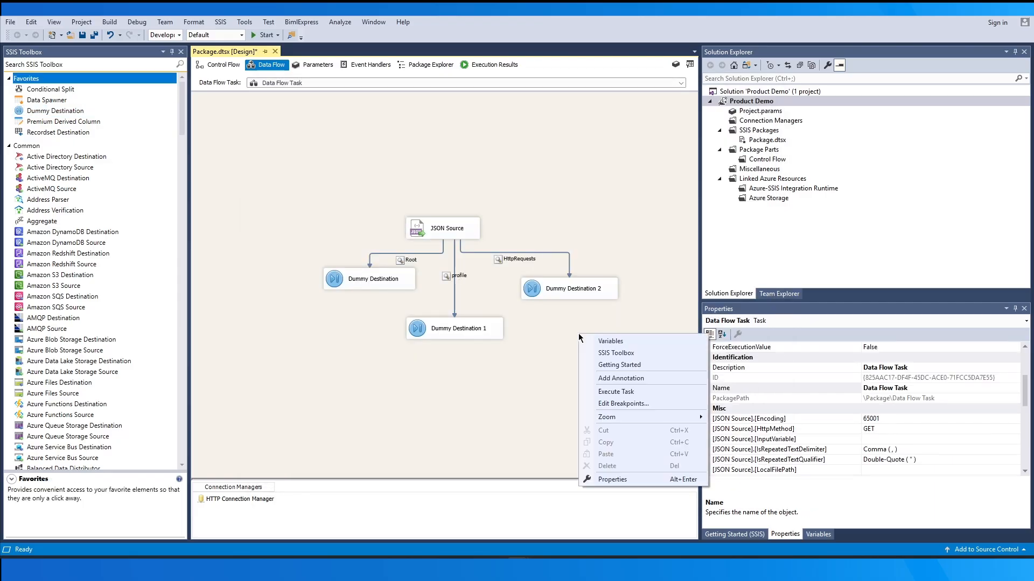
{"action": "left_click", "coordinate": [664, 393]}
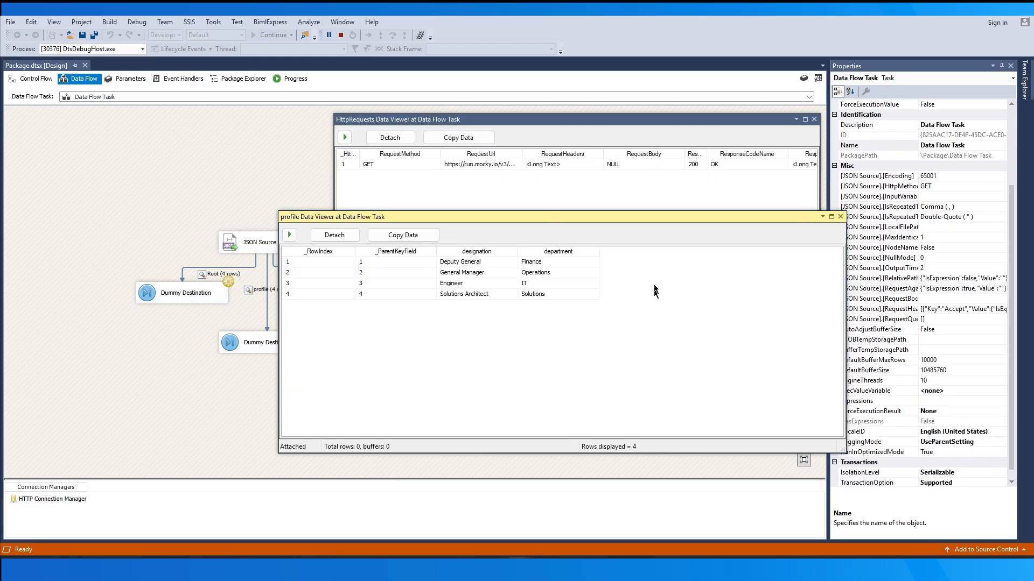
{"action": "left_click_drag", "start_coordinate": [842, 451], "coordinate": [622, 374]}
{"action": "left_click_drag", "start_coordinate": [525, 215], "coordinate": [260, 322]}
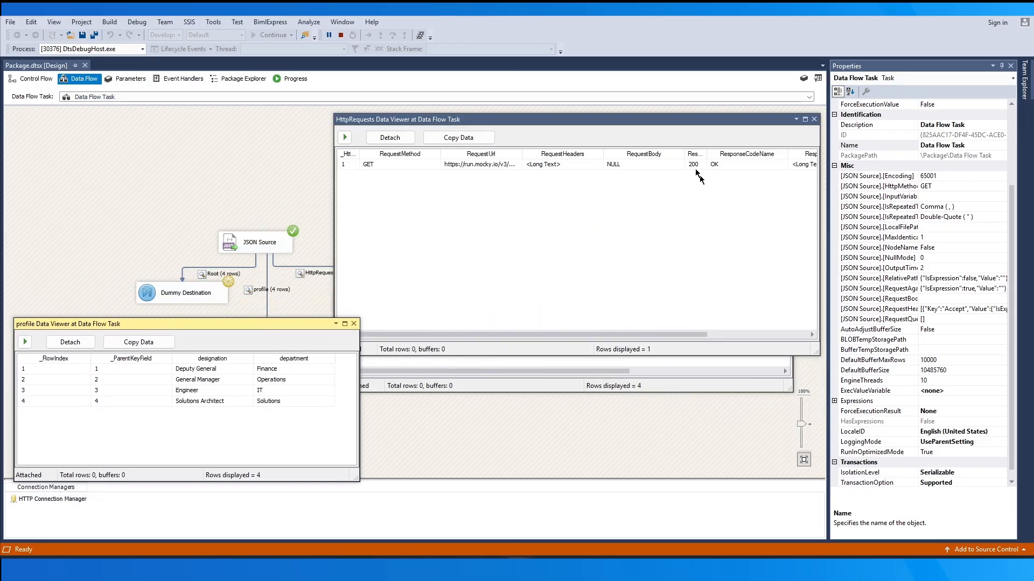
Resize and reposition the HttpRequests and Root data viewers to examine the rows of all three outputs side by side
{"action": "left_click", "coordinate": [686, 119]}
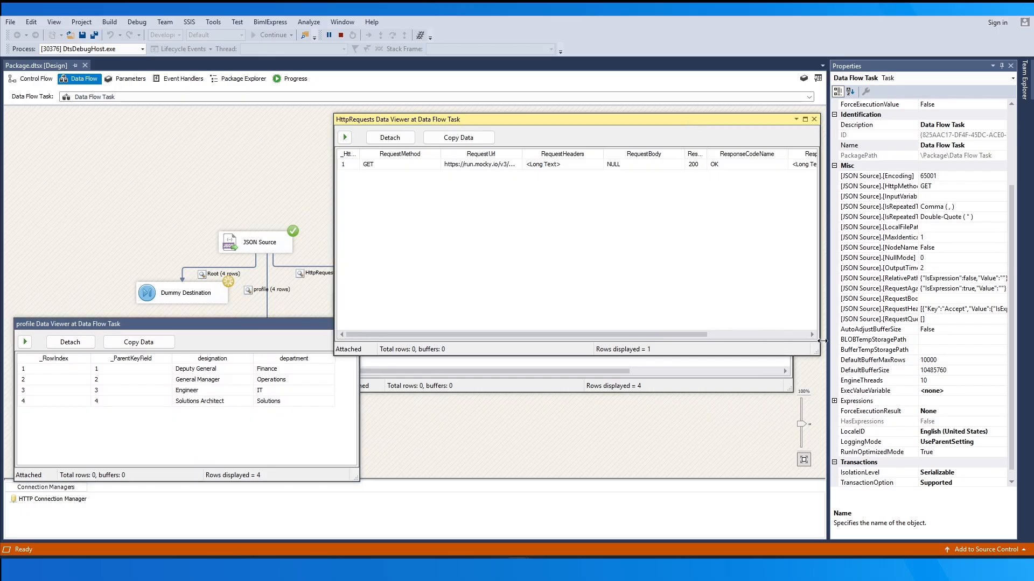
{"action": "left_click_drag", "start_coordinate": [820, 345], "coordinate": [945, 207]}
{"action": "mouse_move", "coordinate": [825, 203]}
{"action": "left_mouse_down"}
{"action": "mouse_move", "coordinate": [863, 200]}
{"action": "mouse_move", "coordinate": [809, 203]}
{"action": "left_mouse_up"}
{"action": "left_click_drag", "start_coordinate": [773, 121], "coordinate": [725, 55]}
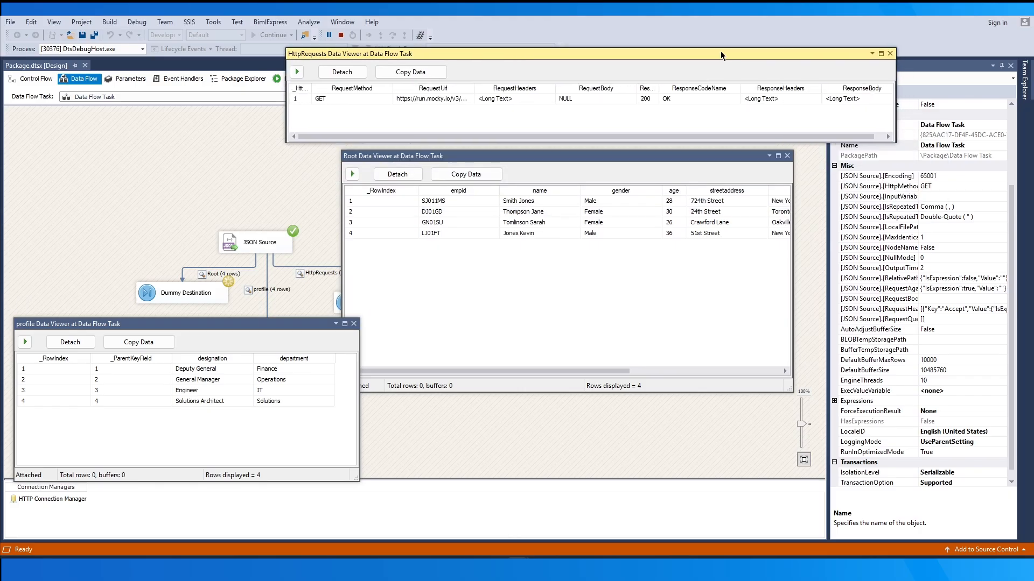
{"action": "left_click_drag", "start_coordinate": [640, 157], "coordinate": [685, 210]}
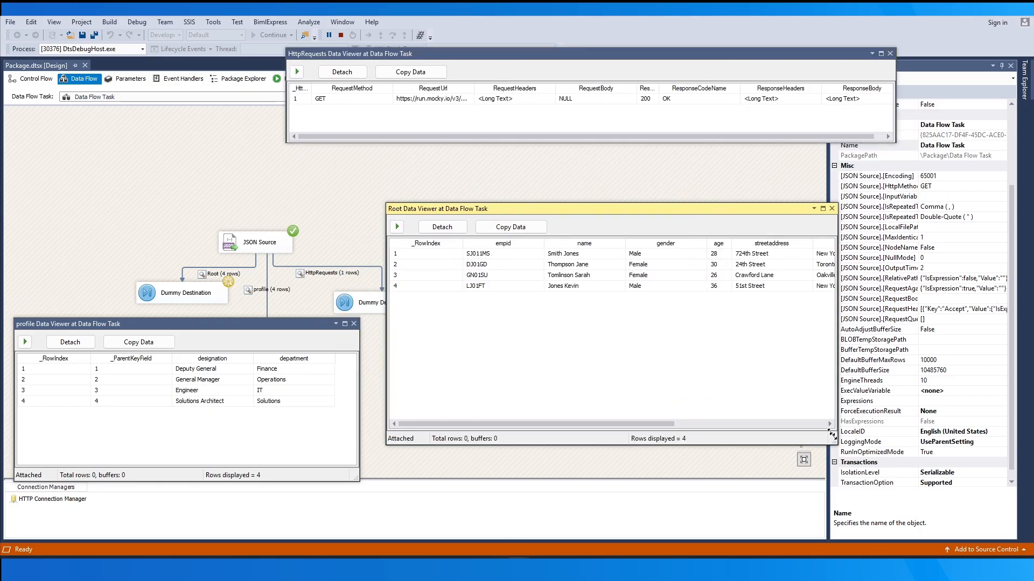
{"action": "left_click_drag", "start_coordinate": [838, 445], "coordinate": [963, 347]}
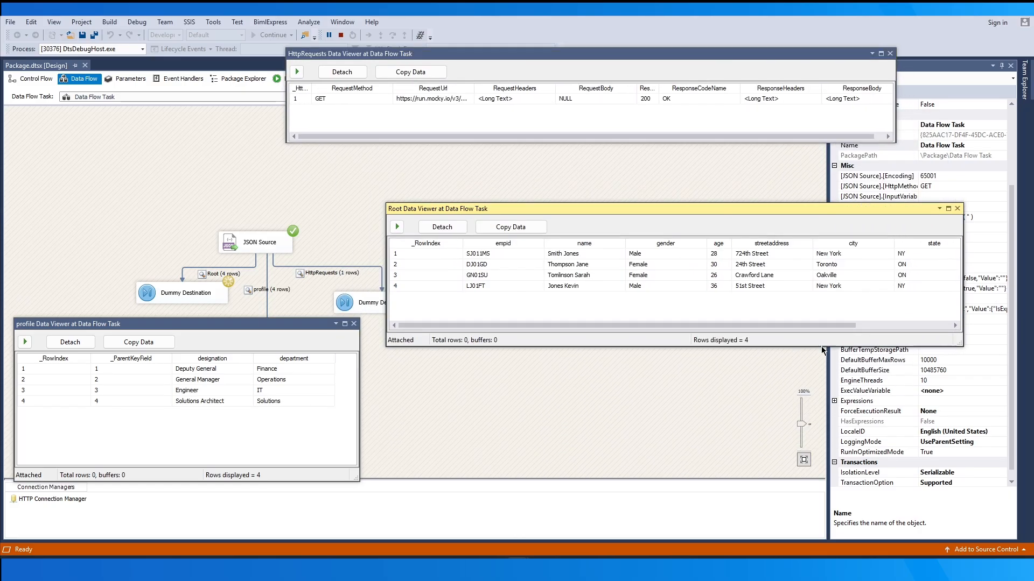
{"action": "mouse_move", "coordinate": [780, 325]}
{"action": "left_mouse_down"}
{"action": "mouse_move", "coordinate": [886, 325]}
{"action": "mouse_move", "coordinate": [776, 324]}
{"action": "left_mouse_up"}
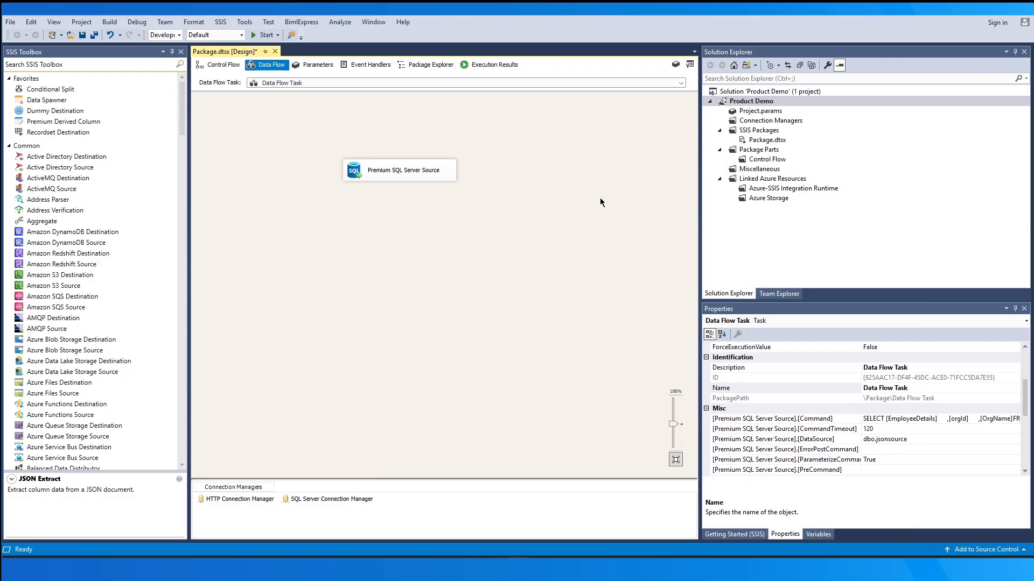
Preview the Premium SQL Server Source's query on dbo.jsonsource, widening the EmployeeDetails column to read its JSON content
{"action": "double_click", "coordinate": [440, 170]}
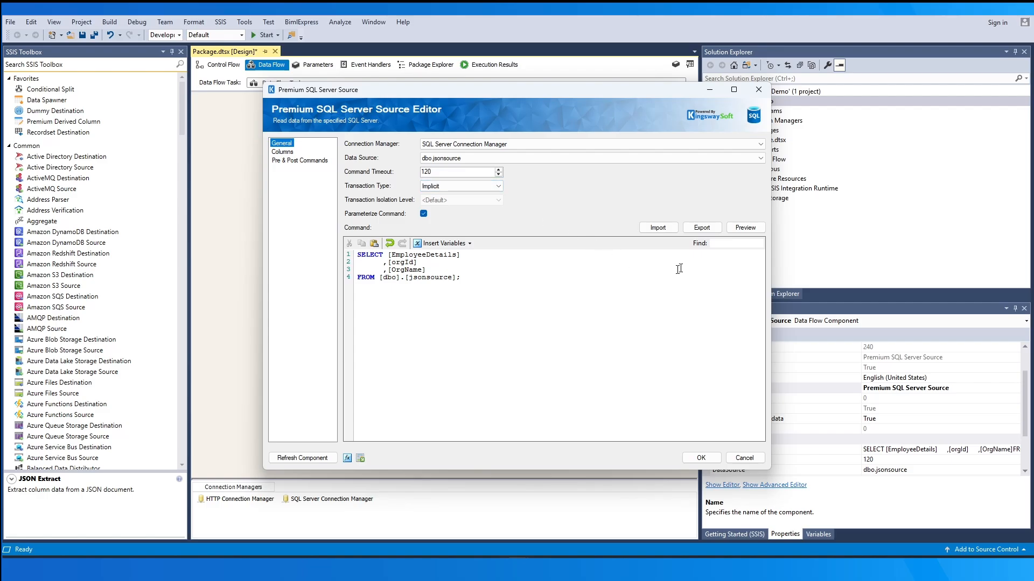
{"action": "left_click", "coordinate": [761, 229]}
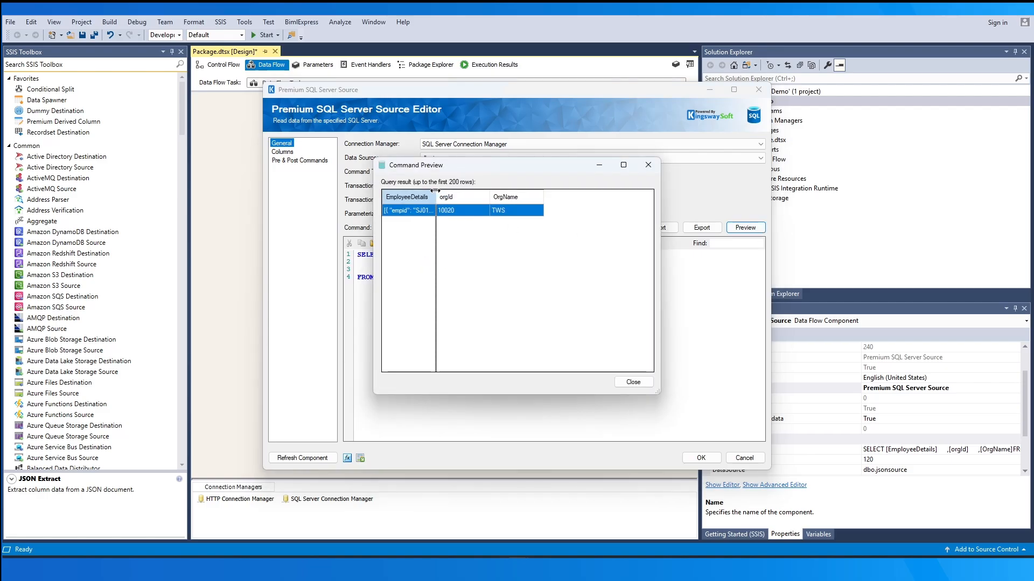
{"action": "left_click_drag", "start_coordinate": [553, 195], "coordinate": [602, 196]}
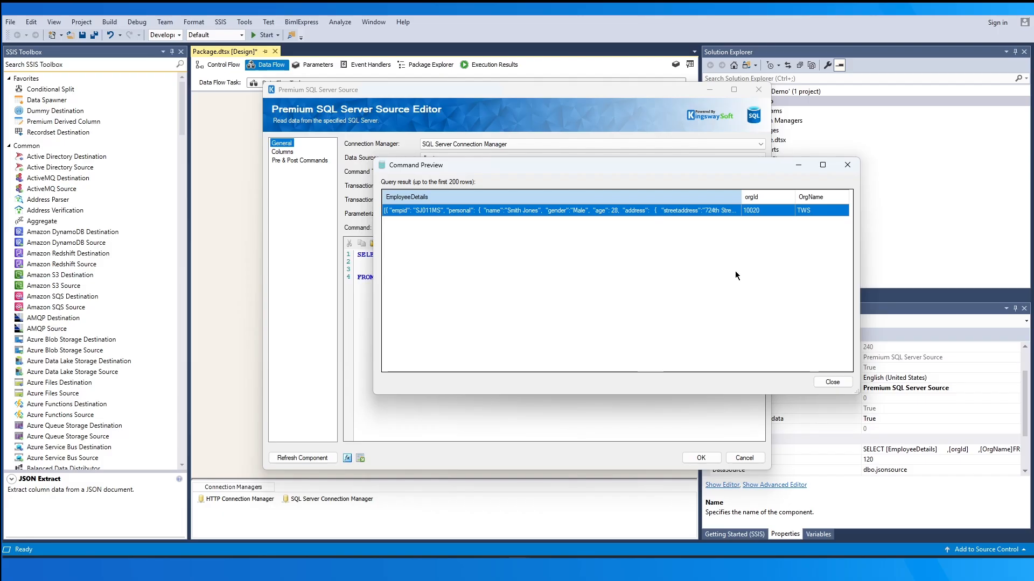
{"action": "left_click", "coordinate": [833, 381]}
{"action": "left_click", "coordinate": [701, 458]}
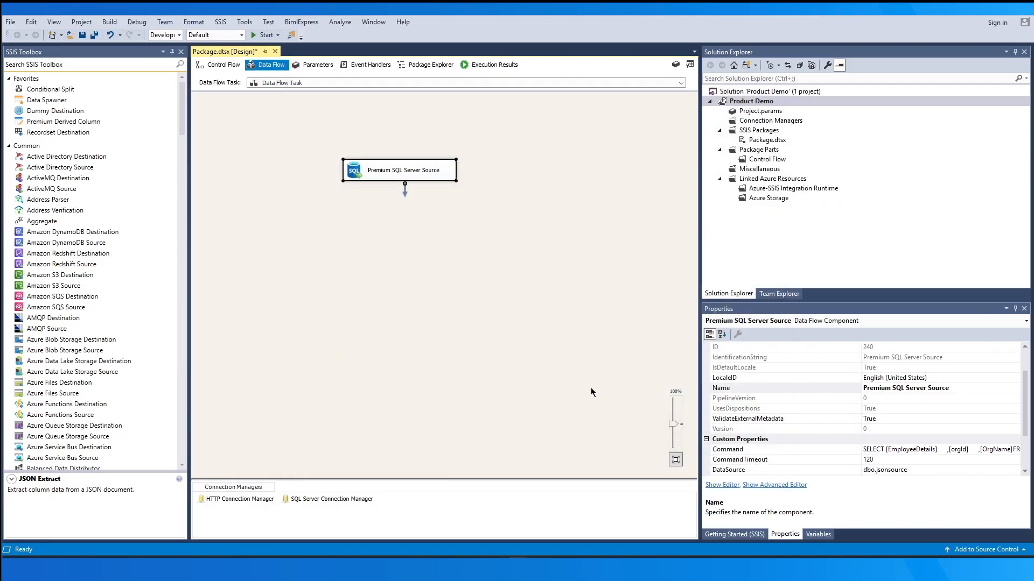
Add a JSON Extract component below the Premium SQL Server Source and connect the source's output to it
{"action": "left_click_drag", "start_coordinate": [182, 111], "coordinate": [184, 248]}
{"action": "left_click_drag", "start_coordinate": [81, 264], "coordinate": [393, 239]}
{"action": "left_click", "coordinate": [401, 171]}
{"action": "left_click_drag", "start_coordinate": [399, 187], "coordinate": [396, 237]}
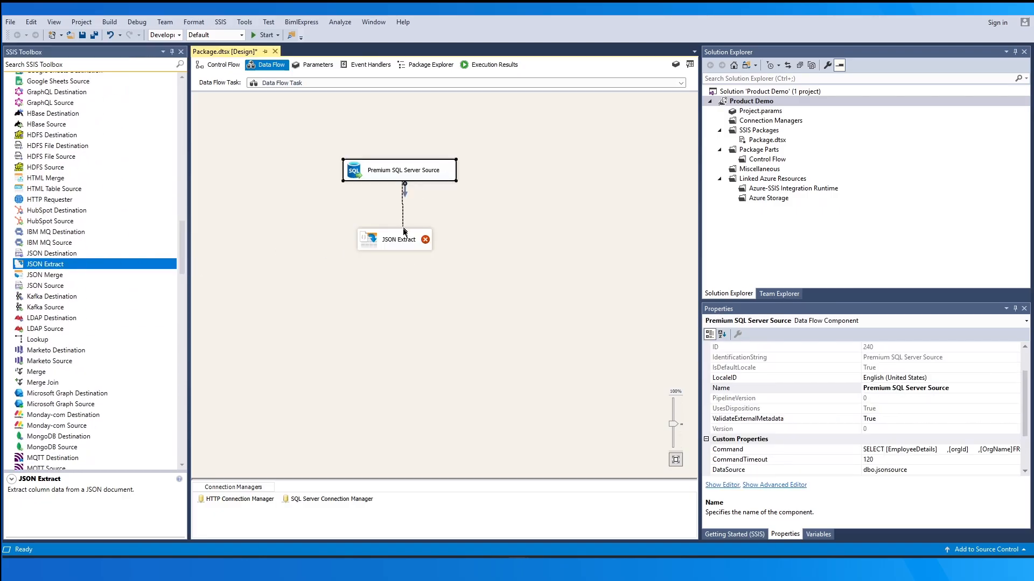
In the JSON Extract's additional settings, choose EmployeeDetails as the document input column
{"action": "double_click", "coordinate": [424, 239]}
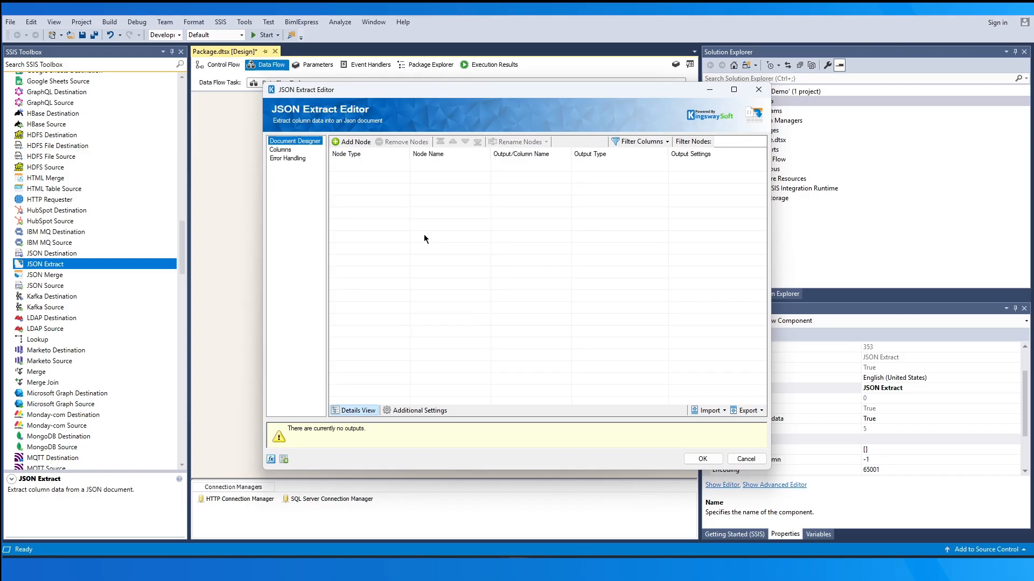
{"action": "left_click", "coordinate": [421, 410]}
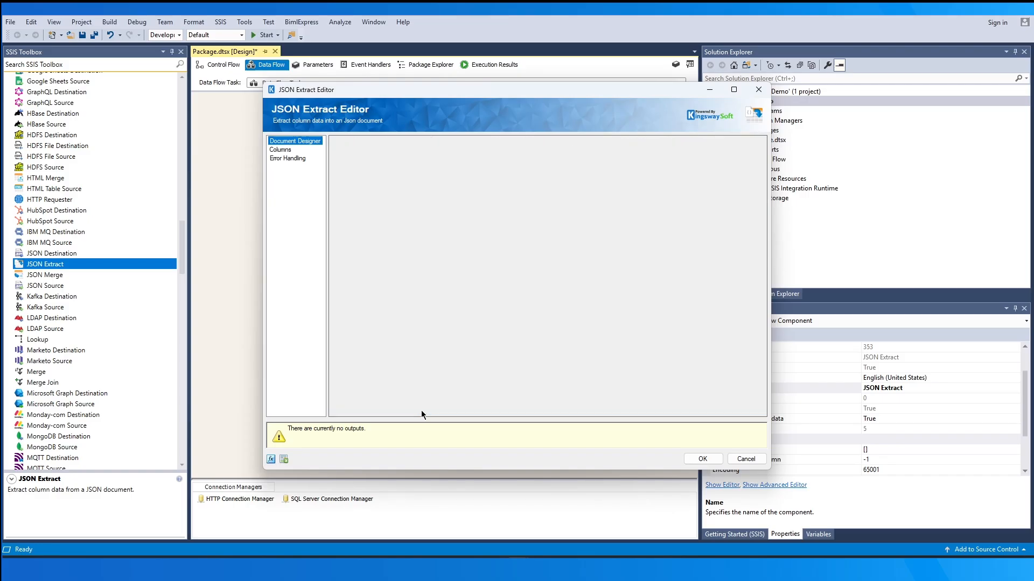
{"action": "left_click", "coordinate": [557, 146]}
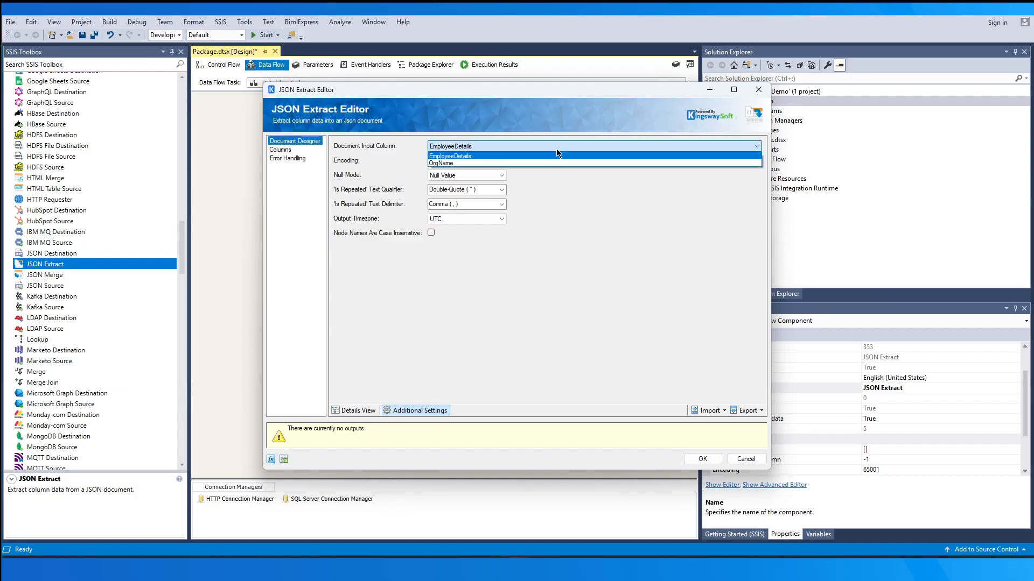
{"action": "left_click", "coordinate": [566, 154]}
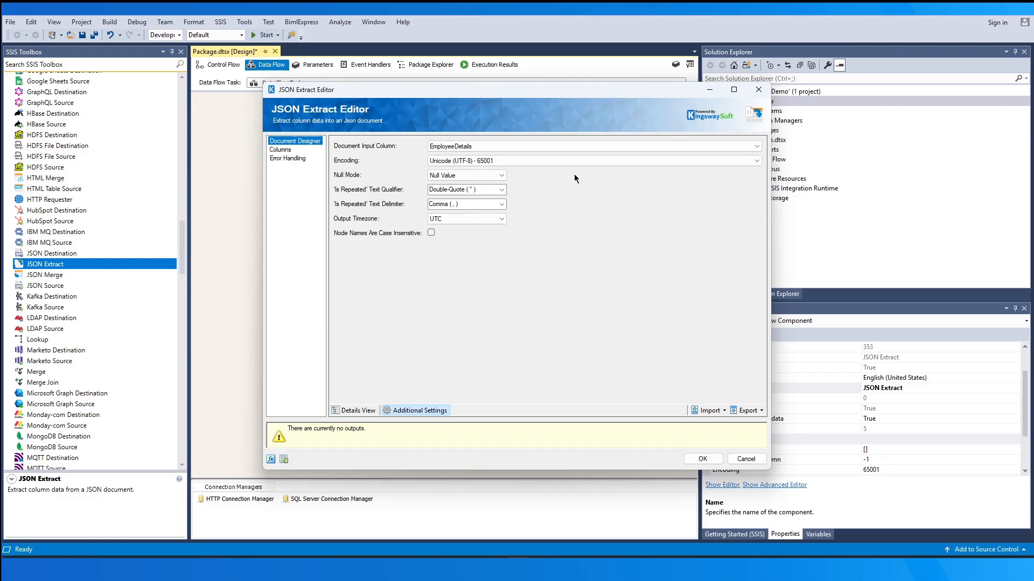
Review the available encodings and set the JSON Extract's null mode to Empty String
{"action": "left_click", "coordinate": [590, 161]}
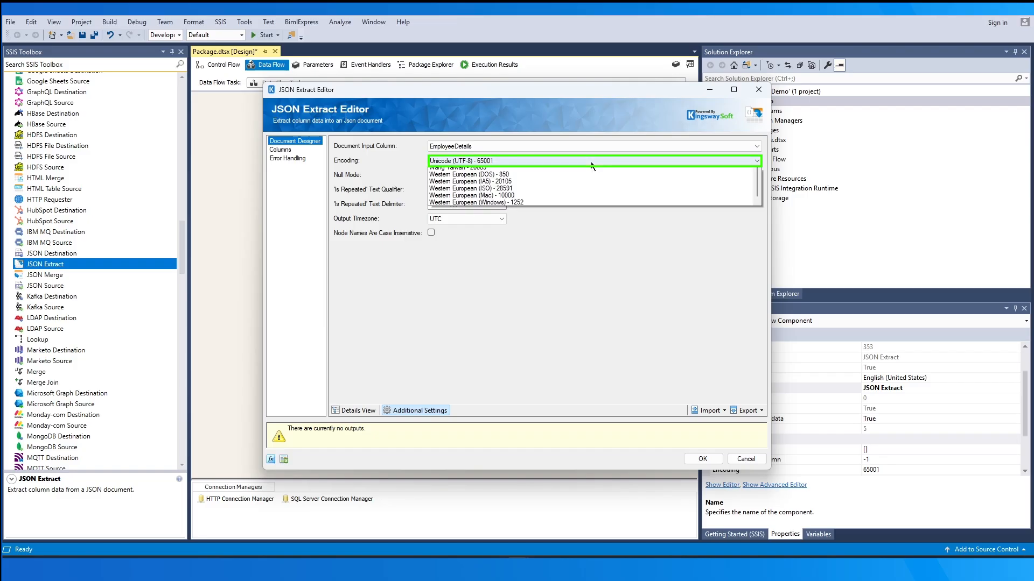
{"action": "left_click", "coordinate": [590, 162]}
{"action": "left_click", "coordinate": [495, 176]}
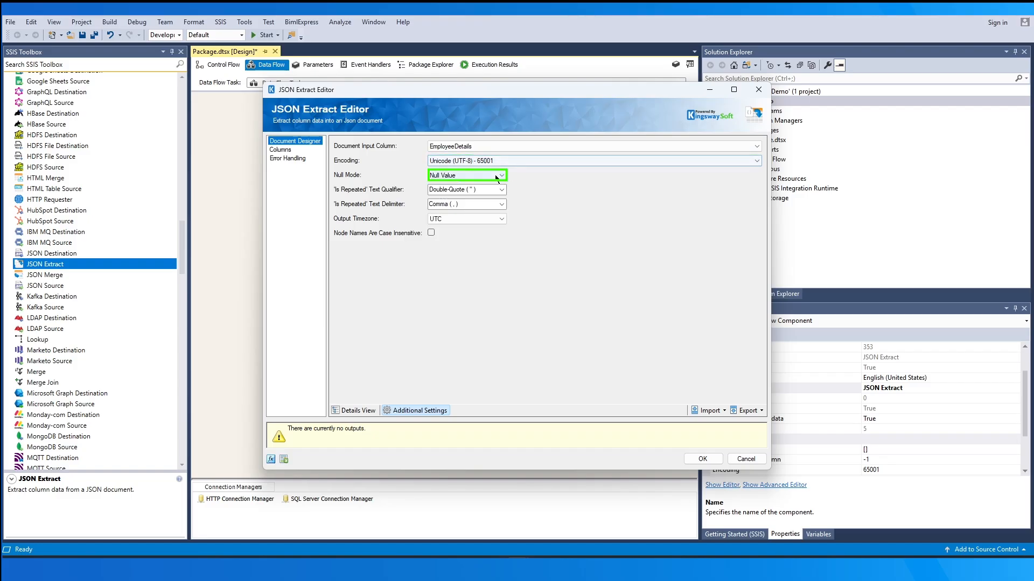
{"action": "left_click", "coordinate": [495, 193]}
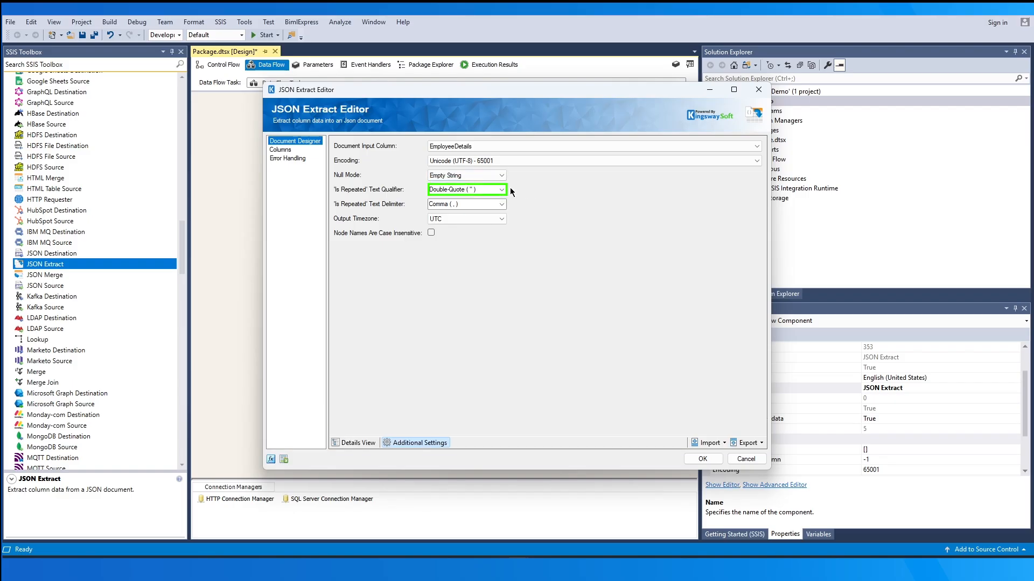
Review the available options for the 'Is Repeated' text qualifier, the 'Is Repeated' text delimiter and the output timezone
{"action": "left_click", "coordinate": [501, 190]}
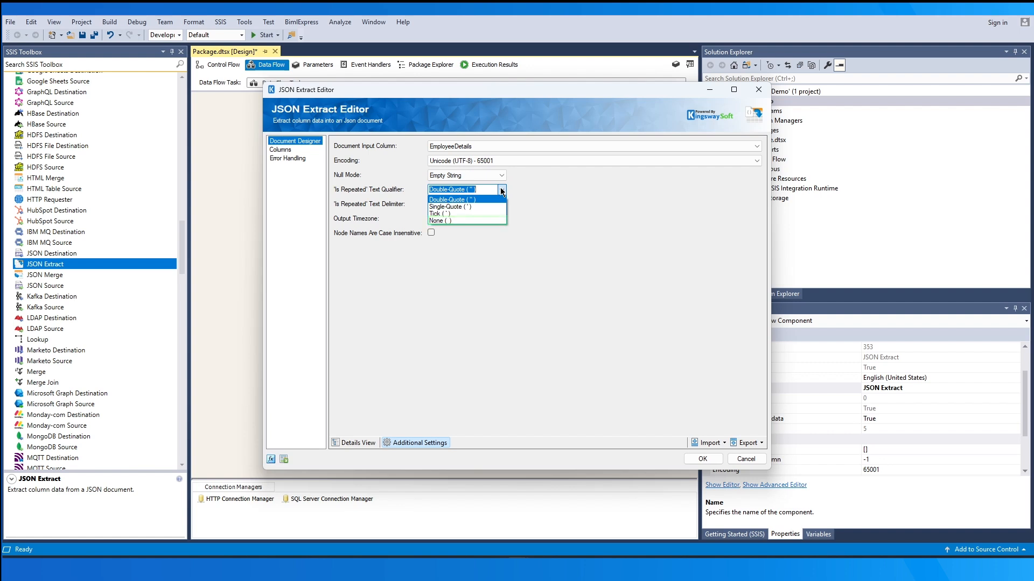
{"action": "left_click", "coordinate": [501, 192]}
{"action": "left_click", "coordinate": [500, 205]}
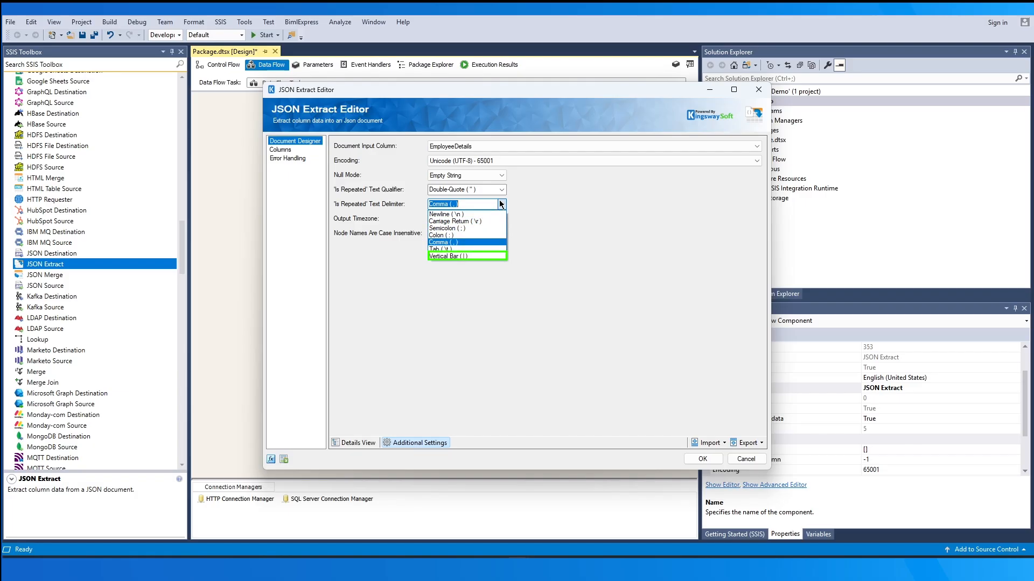
{"action": "left_click", "coordinate": [500, 205]}
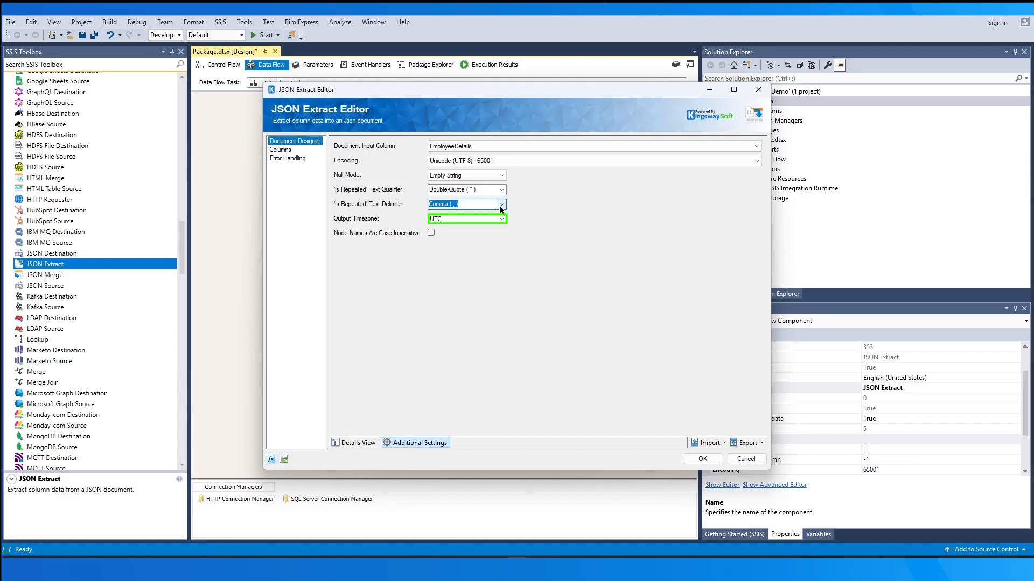
{"action": "left_click", "coordinate": [502, 218]}
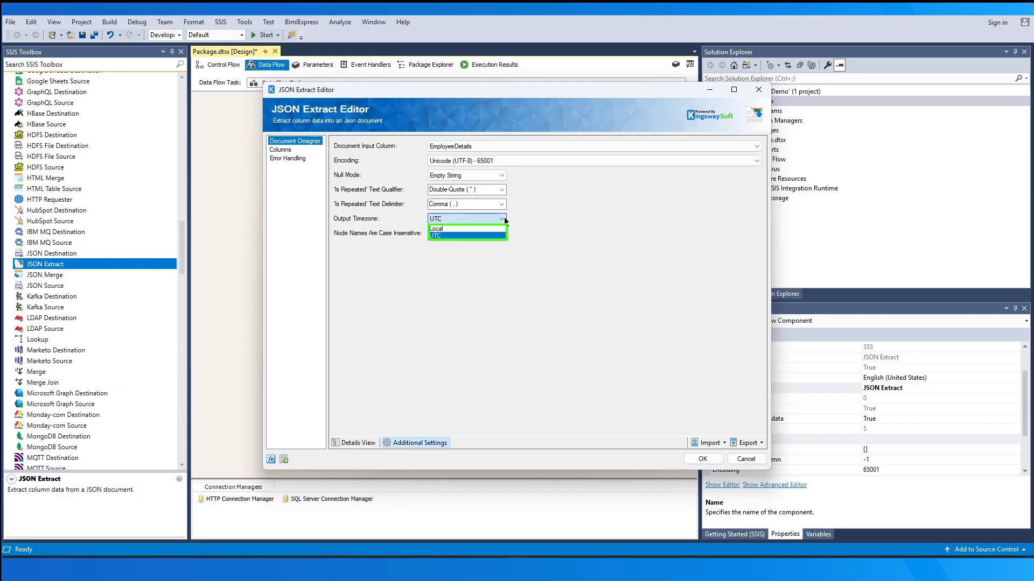
{"action": "left_click", "coordinate": [504, 218]}
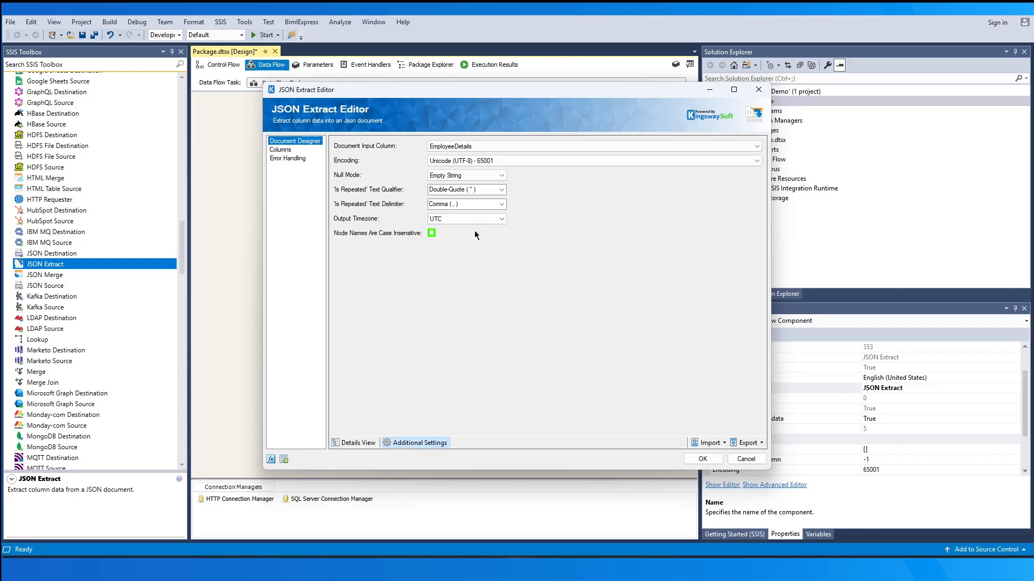
Import the JSON Extract's document design from samplejson.json on the D: drive
{"action": "left_click", "coordinate": [353, 443]}
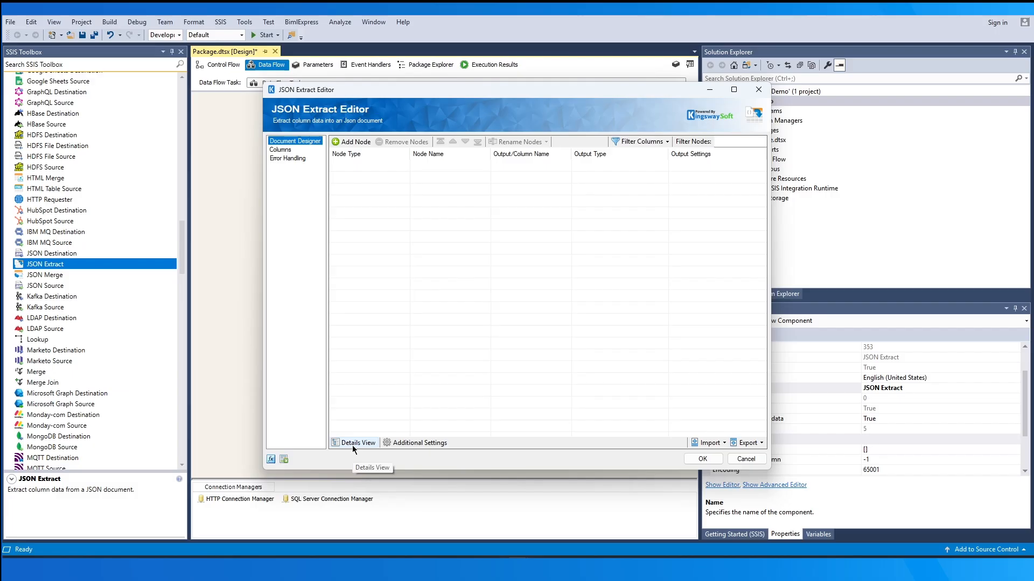
{"action": "left_click", "coordinate": [709, 443]}
{"action": "left_click", "coordinate": [754, 421]}
{"action": "left_click", "coordinate": [466, 185]}
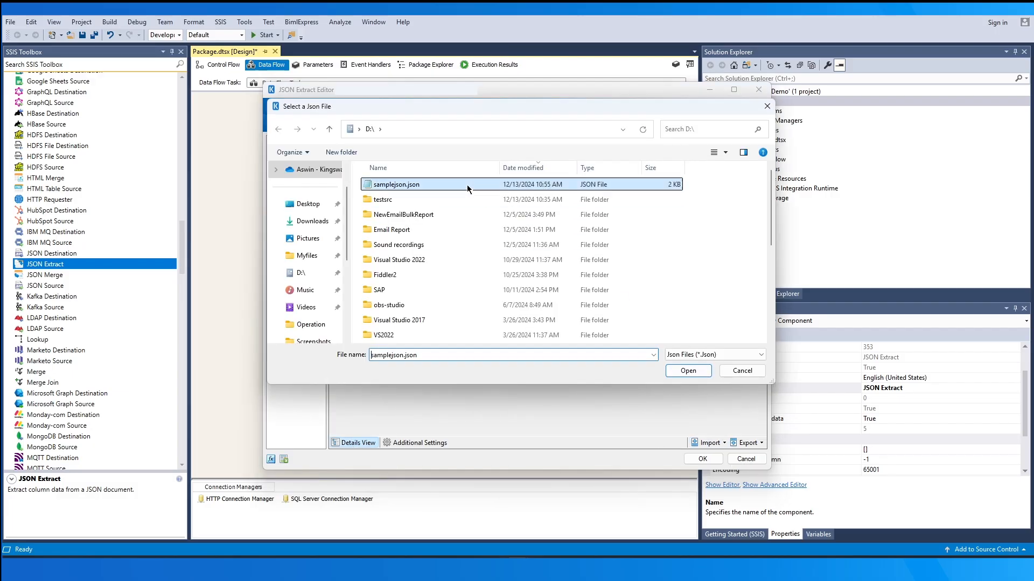
{"action": "left_click", "coordinate": [679, 371]}
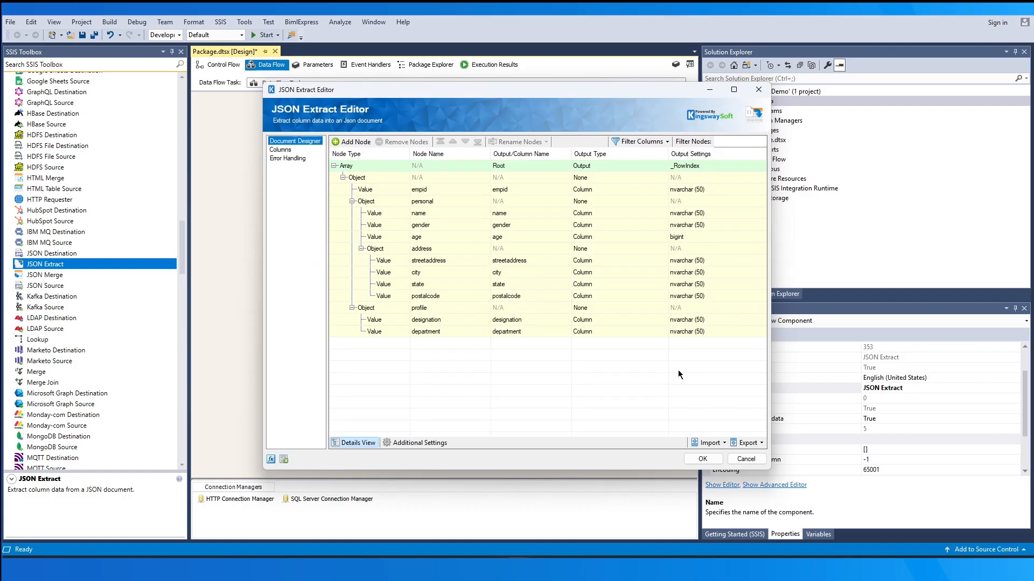
Examine the output type options of the personal, address and profile objects, moving the editor to see the data flow behind it
{"action": "left_click", "coordinate": [634, 199]}
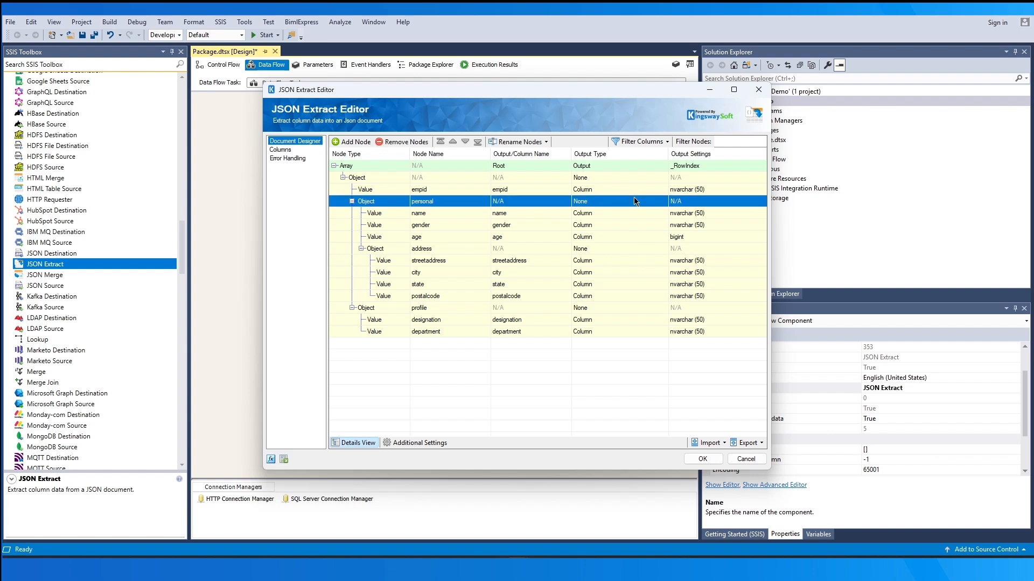
{"action": "left_click", "coordinate": [635, 198]}
{"action": "left_click", "coordinate": [634, 197]}
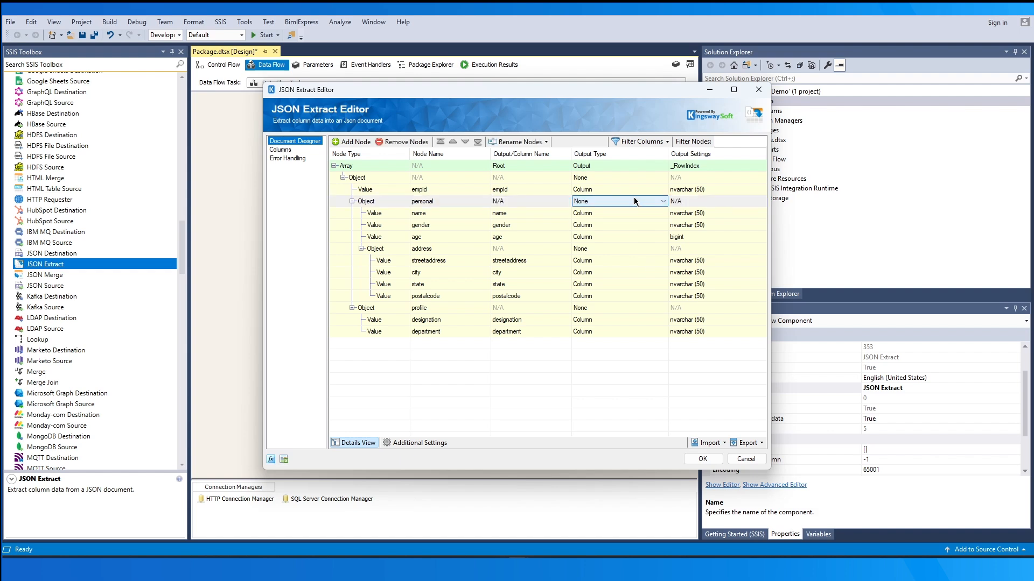
{"action": "left_click", "coordinate": [631, 250]}
{"action": "left_click", "coordinate": [631, 250]}
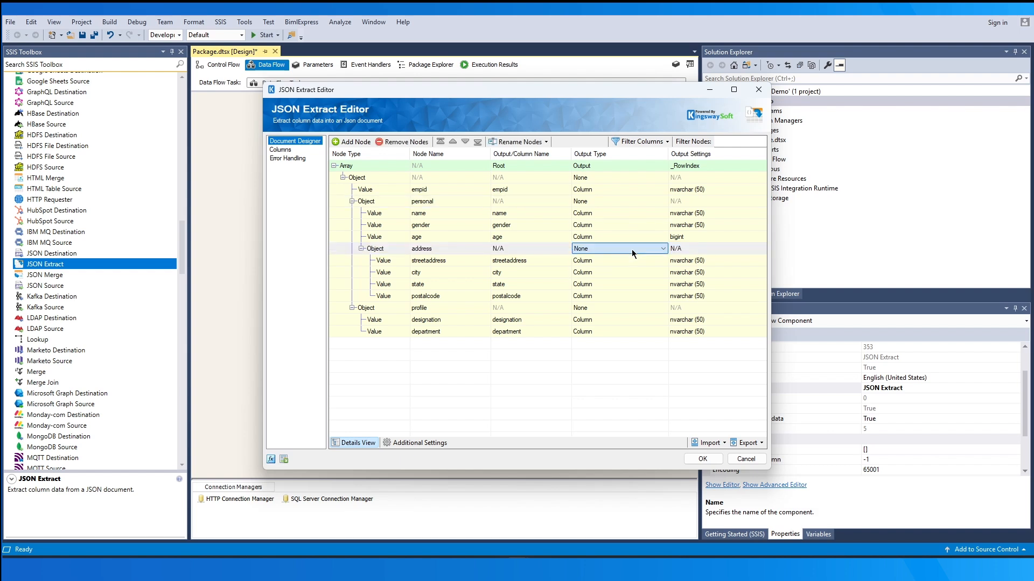
{"action": "left_click", "coordinate": [639, 308]}
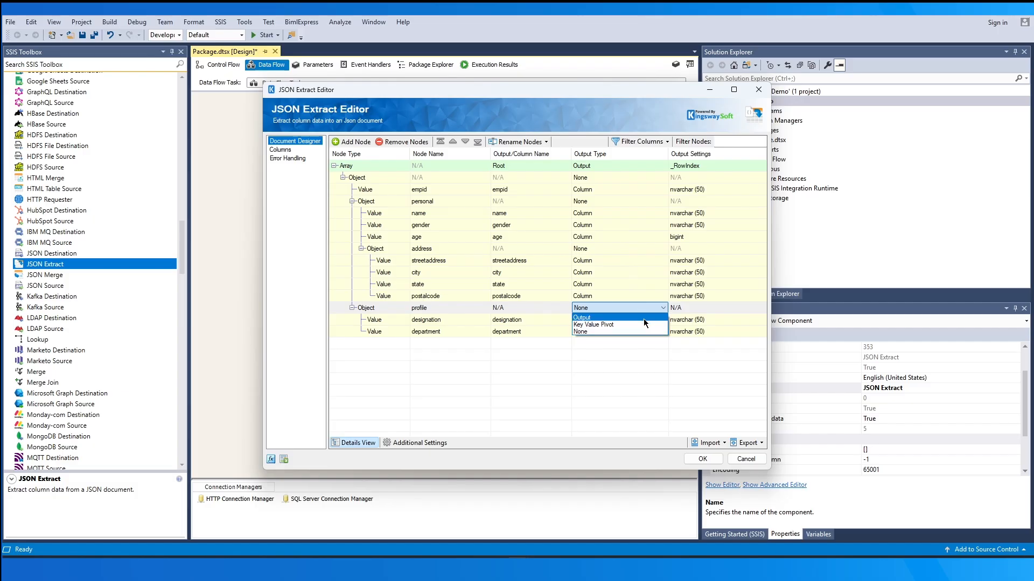
{"action": "left_click_drag", "start_coordinate": [620, 92], "coordinate": [846, 142]}
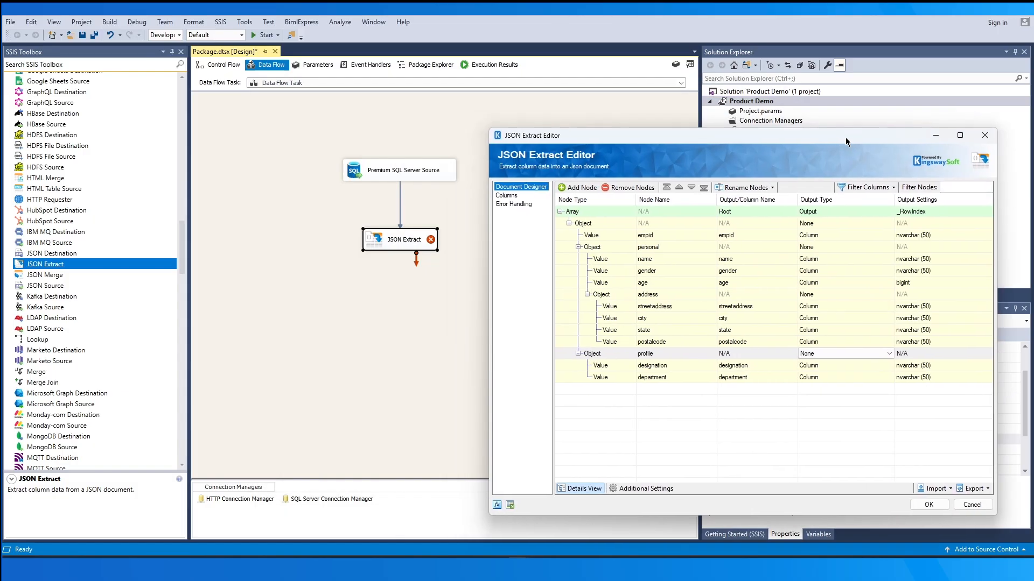
{"action": "left_click_drag", "start_coordinate": [846, 142], "coordinate": [697, 117]}
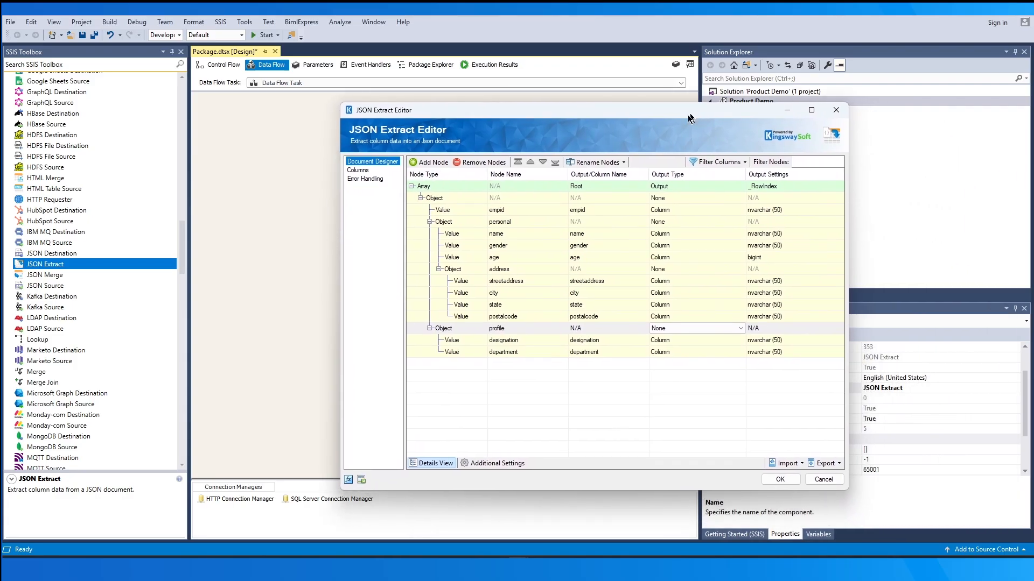
Review the Root output columns, set error handling to redirect rows to error output, and accept the JSON Extract configuration
{"action": "left_click", "coordinate": [360, 171]}
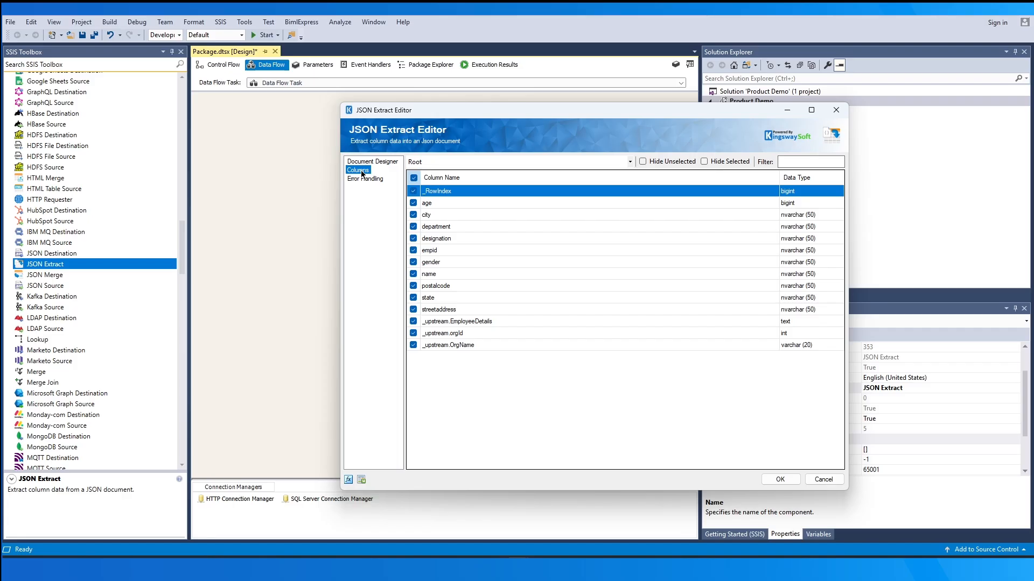
{"action": "left_click", "coordinate": [366, 181]}
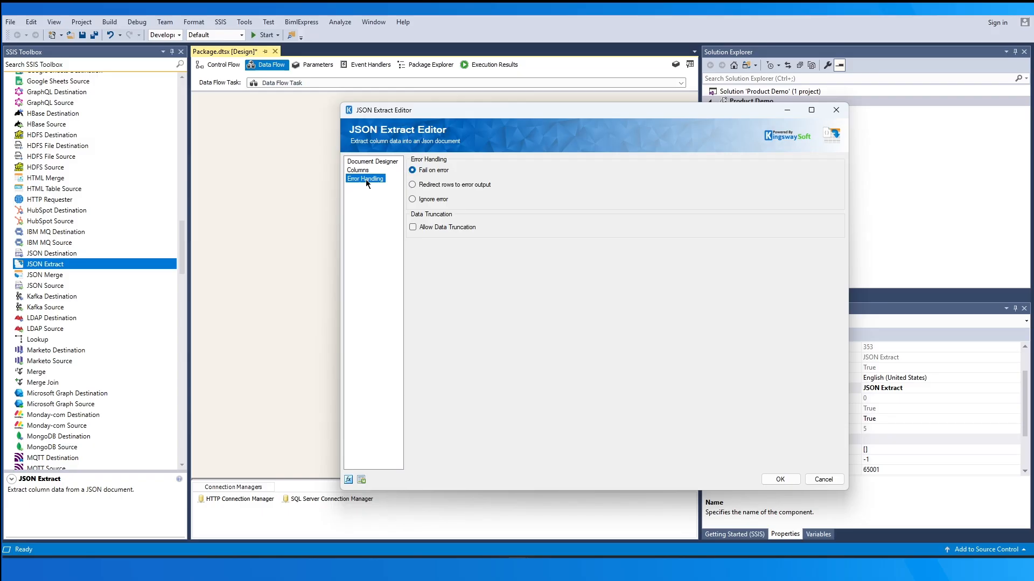
{"action": "left_click", "coordinate": [412, 185]}
{"action": "left_click", "coordinate": [780, 480]}
Add two Dummy Destinations side by side below the JSON Extract and connect its Root output to the first one
{"action": "left_click_drag", "start_coordinate": [181, 259], "coordinate": [302, 299]}
{"action": "left_click_drag", "start_coordinate": [128, 109], "coordinate": [464, 288]}
{"action": "left_click", "coordinate": [422, 239]}
{"action": "left_click_drag", "start_coordinate": [401, 257], "coordinate": [377, 298]}
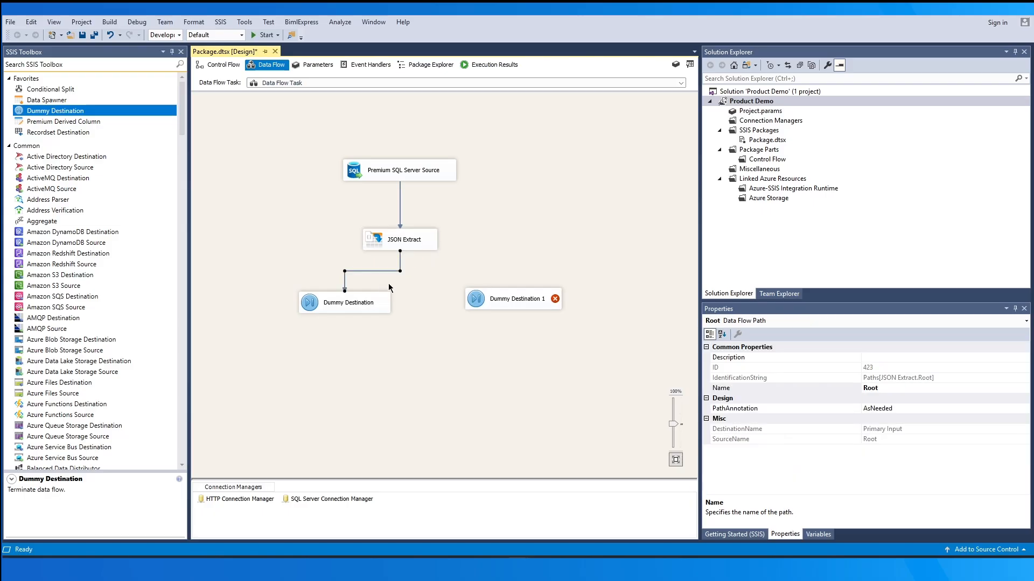
Connect the JSON Extract's error output to Dummy Destination 1, accepting the error output configuration
{"action": "left_click", "coordinate": [420, 249]}
{"action": "left_click_drag", "start_coordinate": [416, 260], "coordinate": [474, 307]}
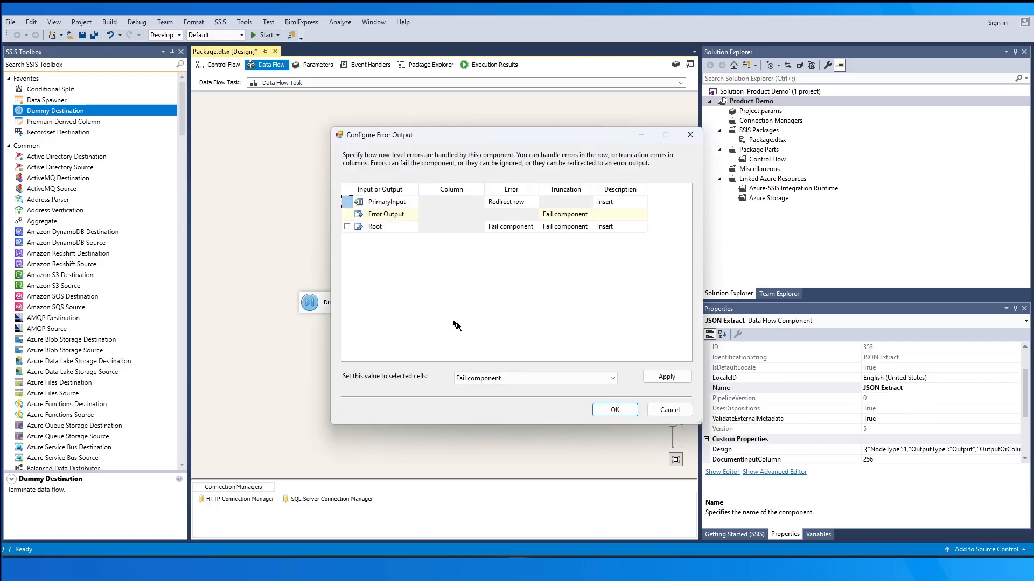
{"action": "left_click", "coordinate": [614, 410]}
Enable a data viewer on the path from JSON Extract to Dummy Destination, and execute the Data Flow Task
{"action": "left_click", "coordinate": [378, 271]}
{"action": "right_click", "coordinate": [377, 270]}
{"action": "left_click", "coordinate": [425, 303]}
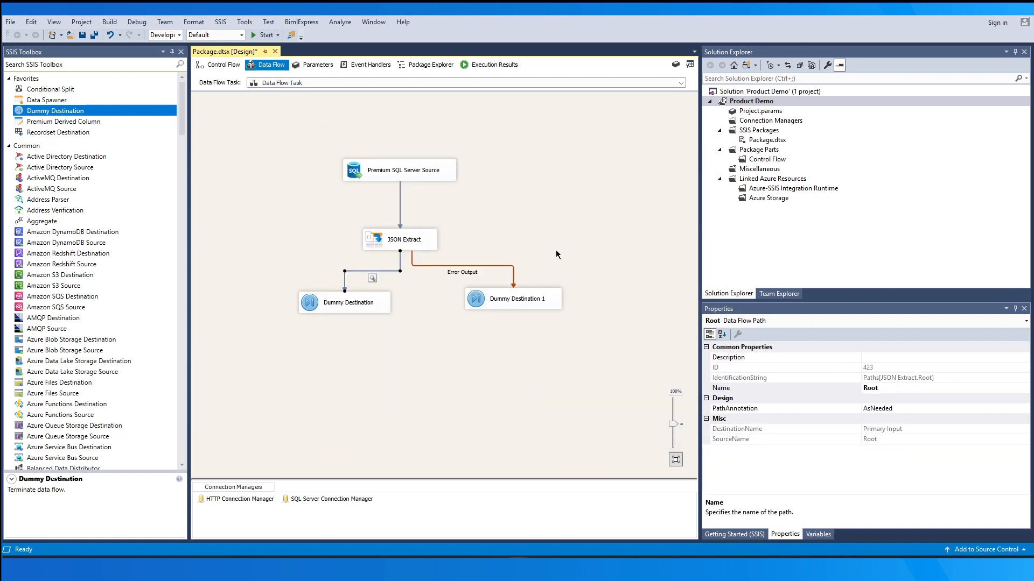
{"action": "left_click", "coordinate": [574, 235]}
{"action": "right_click", "coordinate": [573, 235]}
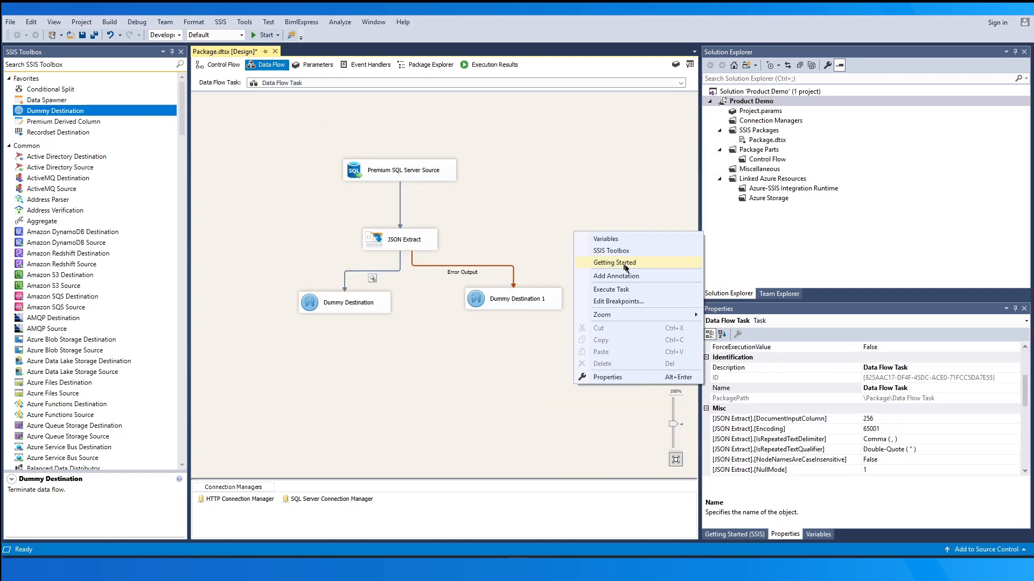
{"action": "left_click", "coordinate": [661, 286]}
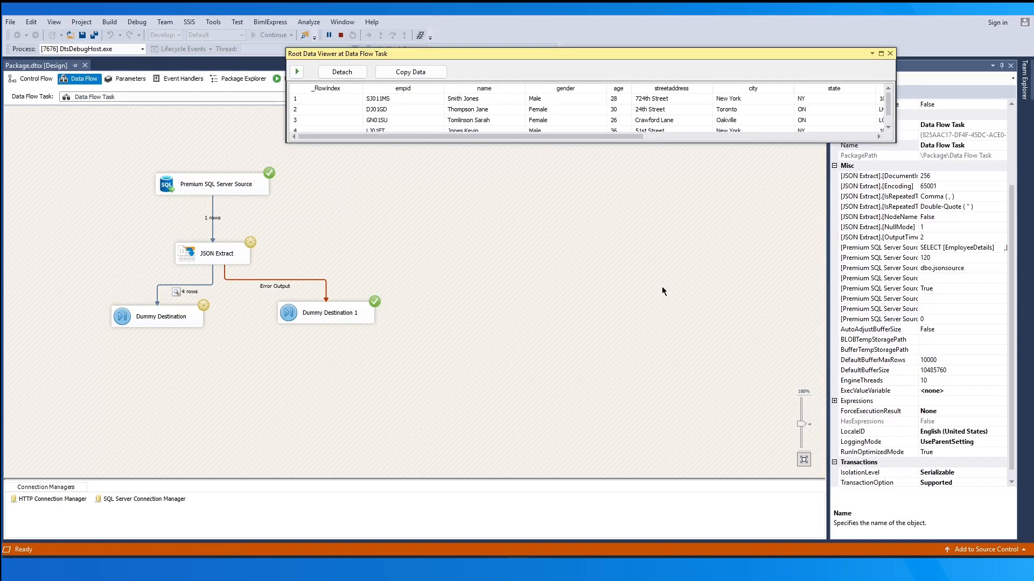
Move and enlarge the Root data viewer to examine the extracted employee rows, and stop debugging
{"action": "left_click_drag", "start_coordinate": [608, 52], "coordinate": [589, 259]}
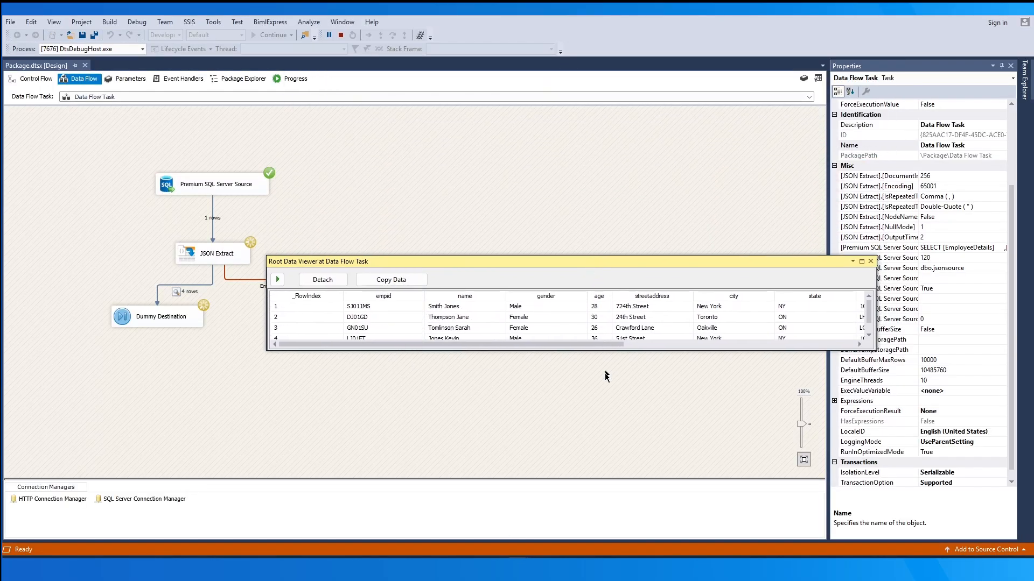
{"action": "left_click", "coordinate": [174, 292]}
{"action": "left_click_drag", "start_coordinate": [372, 344], "coordinate": [399, 355]}
{"action": "left_click_drag", "start_coordinate": [876, 351], "coordinate": [886, 385]}
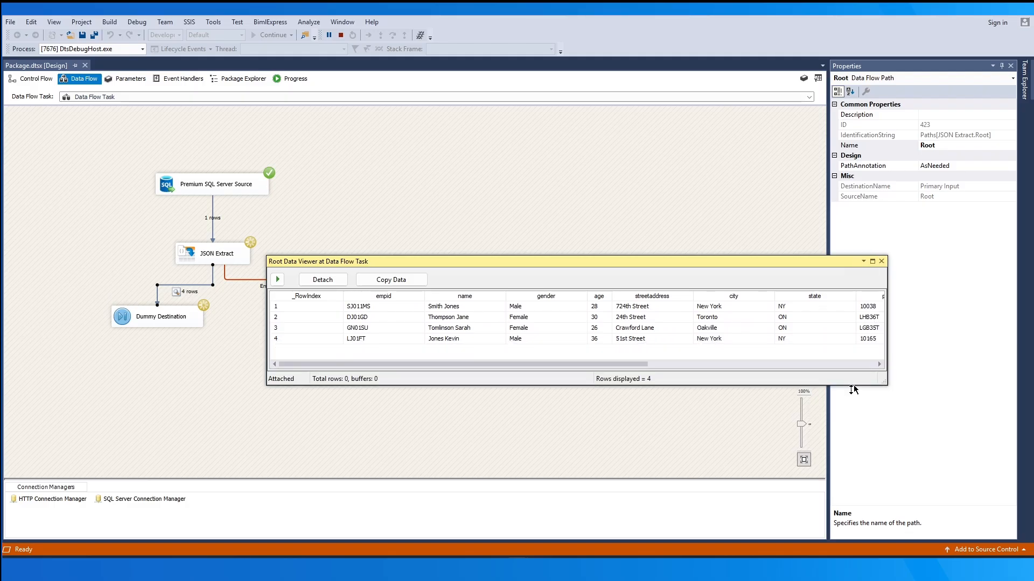
{"action": "left_click", "coordinate": [343, 35]}
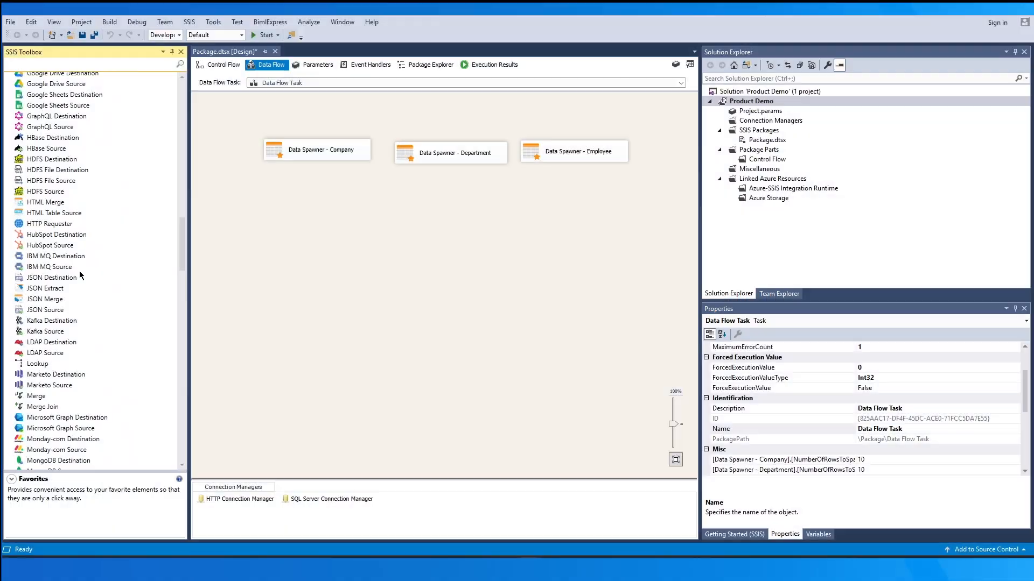
Add a JSON Destination component below the Company, Department and Employee Data Spawners
{"action": "left_click", "coordinate": [69, 279]}
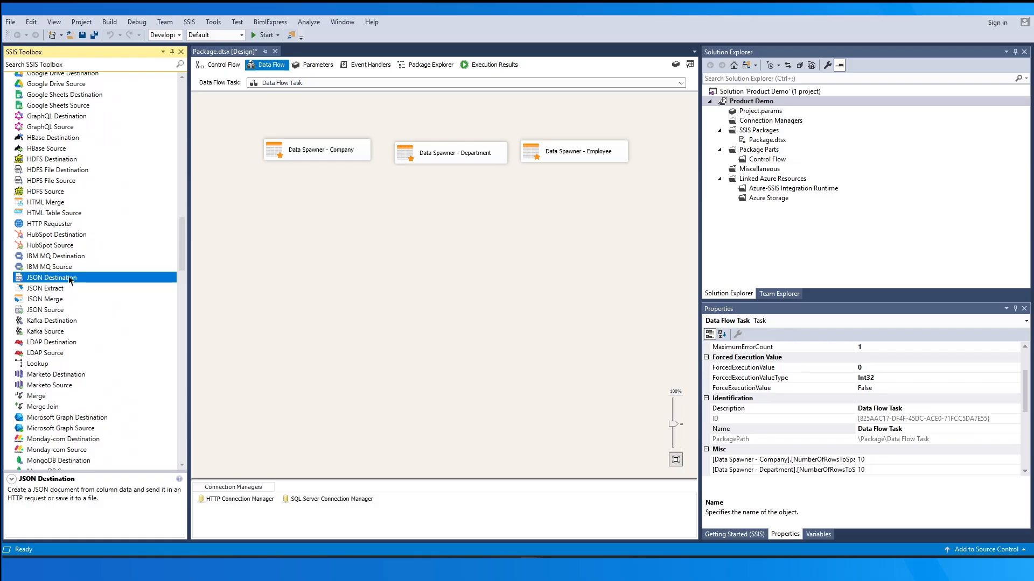
{"action": "left_click_drag", "start_coordinate": [69, 279], "coordinate": [418, 260]}
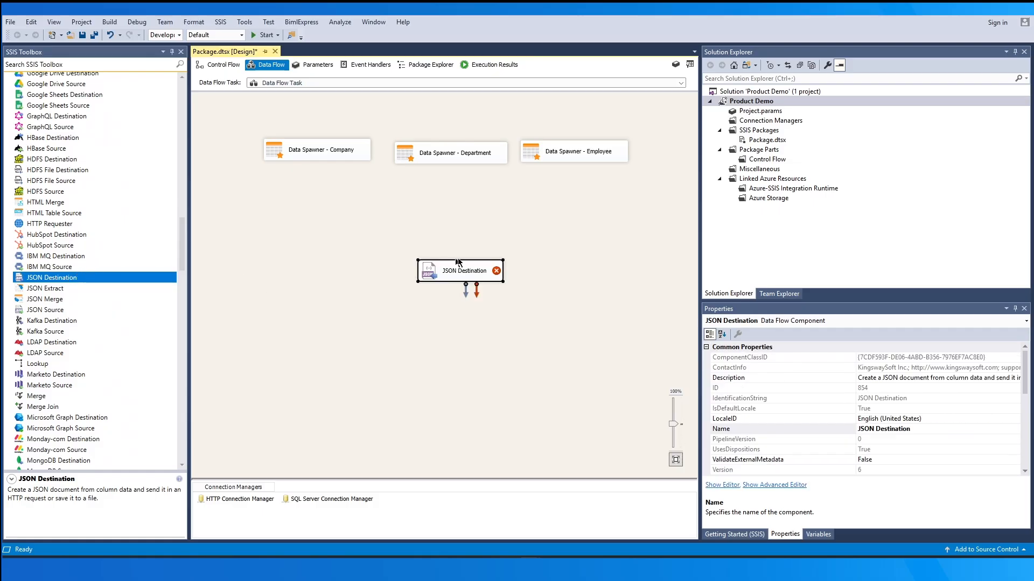
{"action": "left_click", "coordinate": [551, 265]}
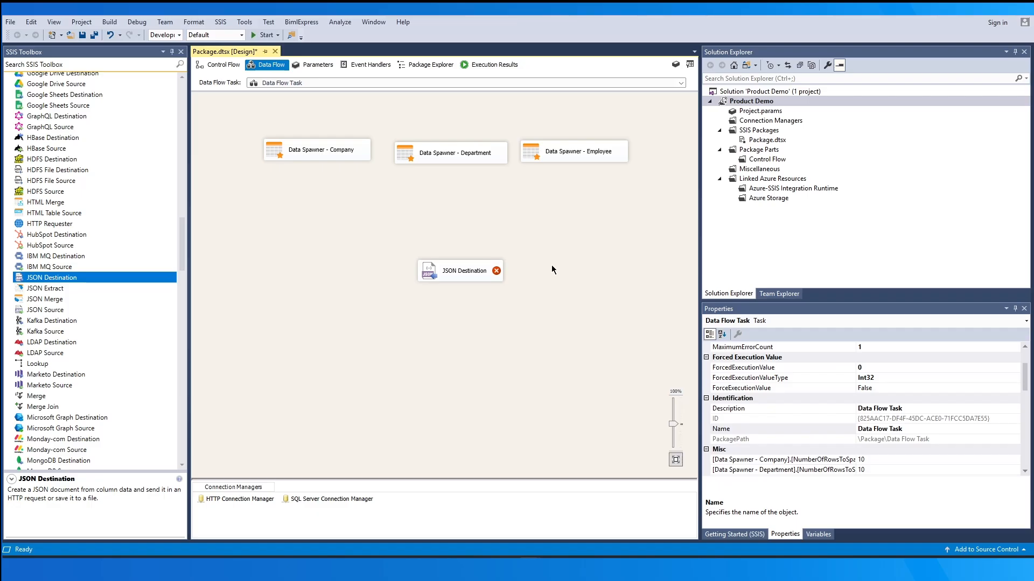
Open the JSON Destination component for editing and set its connection manager to HTTP Connection Manager
{"action": "left_click", "coordinate": [485, 273]}
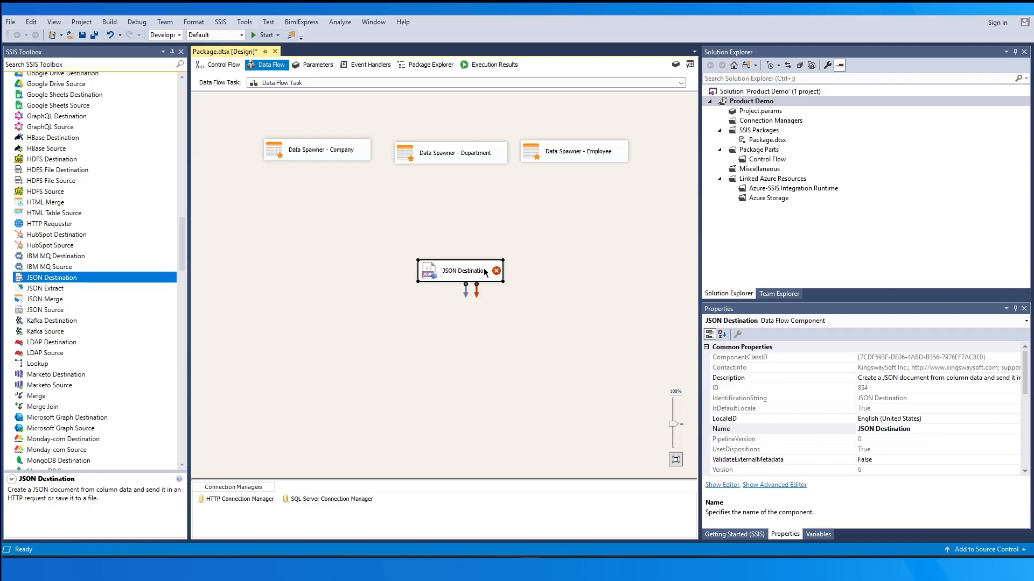
{"action": "double_click", "coordinate": [486, 273]}
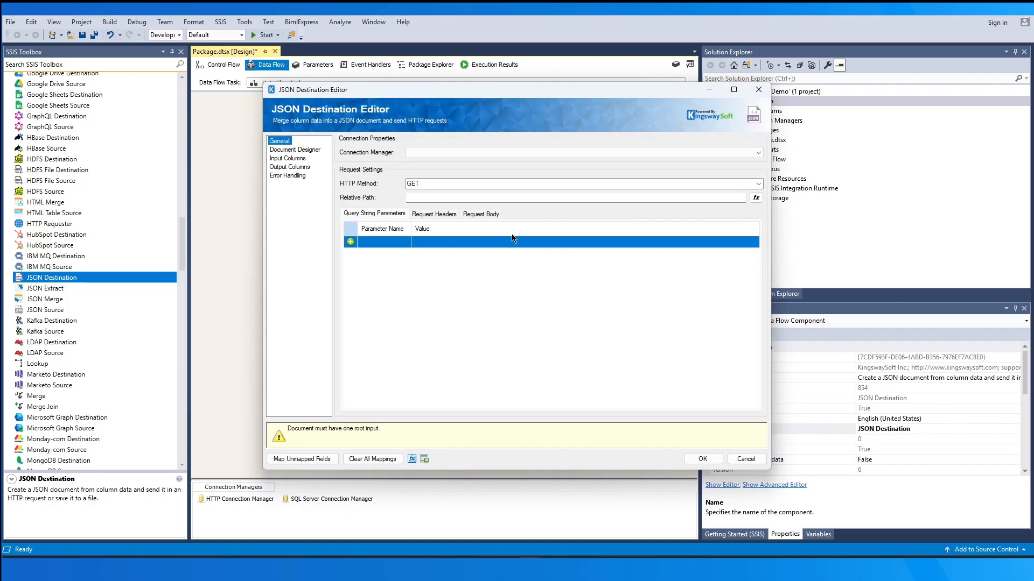
{"action": "left_click", "coordinate": [563, 153]}
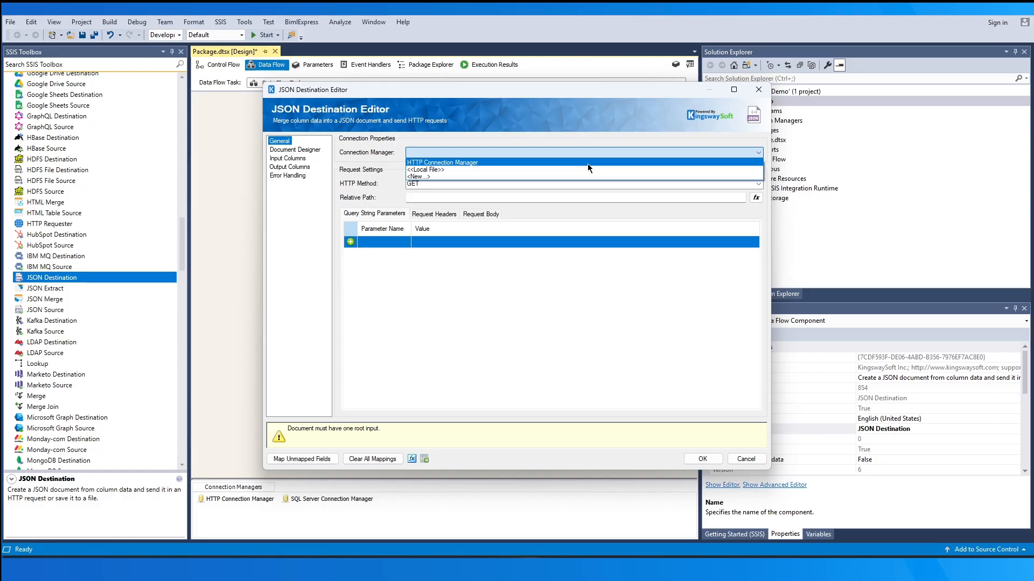
{"action": "left_click", "coordinate": [596, 170]}
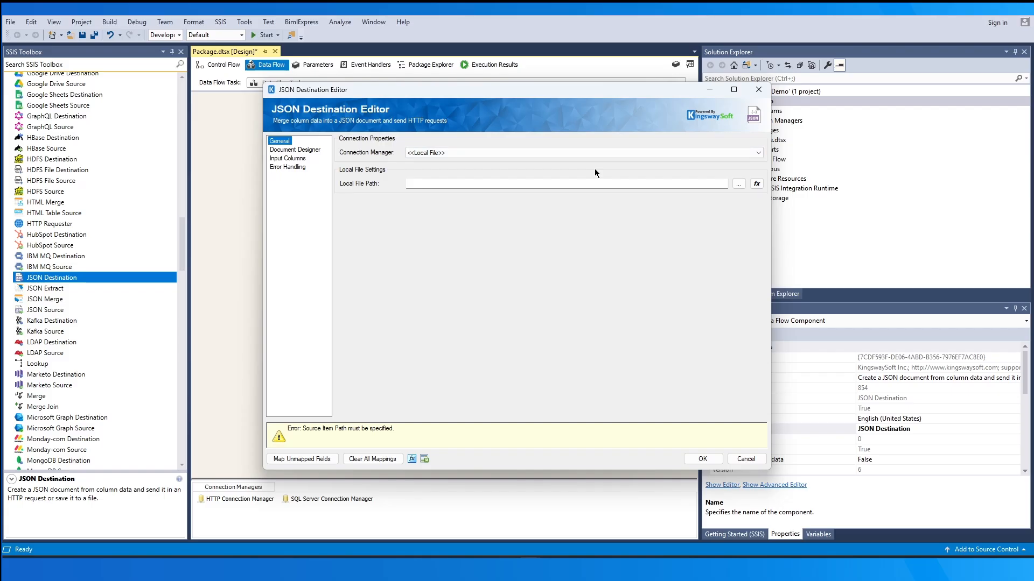
{"action": "left_click", "coordinate": [604, 154]}
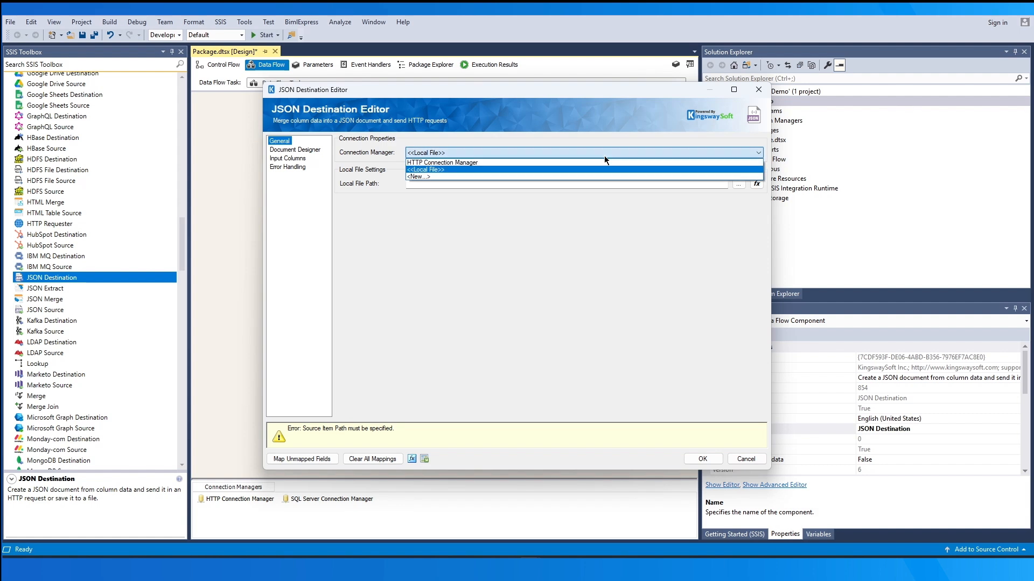
{"action": "left_click", "coordinate": [610, 162]}
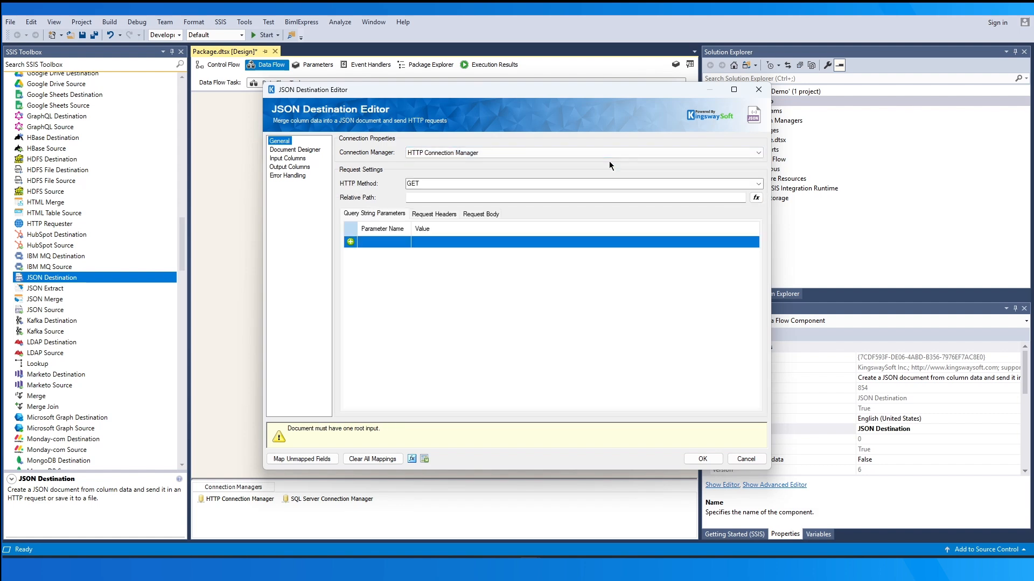
Set the request's HTTP method to POST and its relative path to userinfo
{"action": "left_click", "coordinate": [759, 184]}
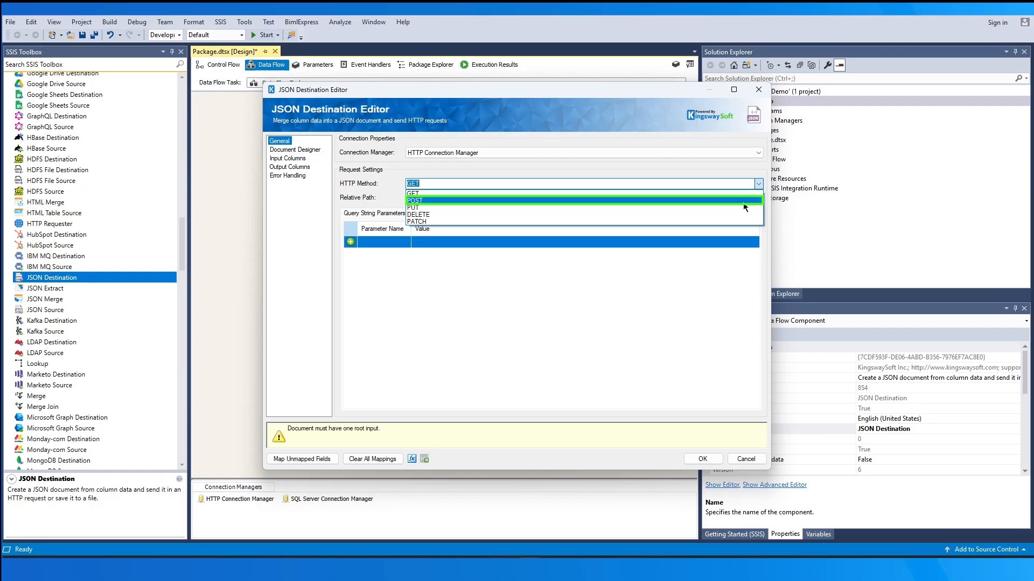
{"action": "left_click", "coordinate": [743, 202]}
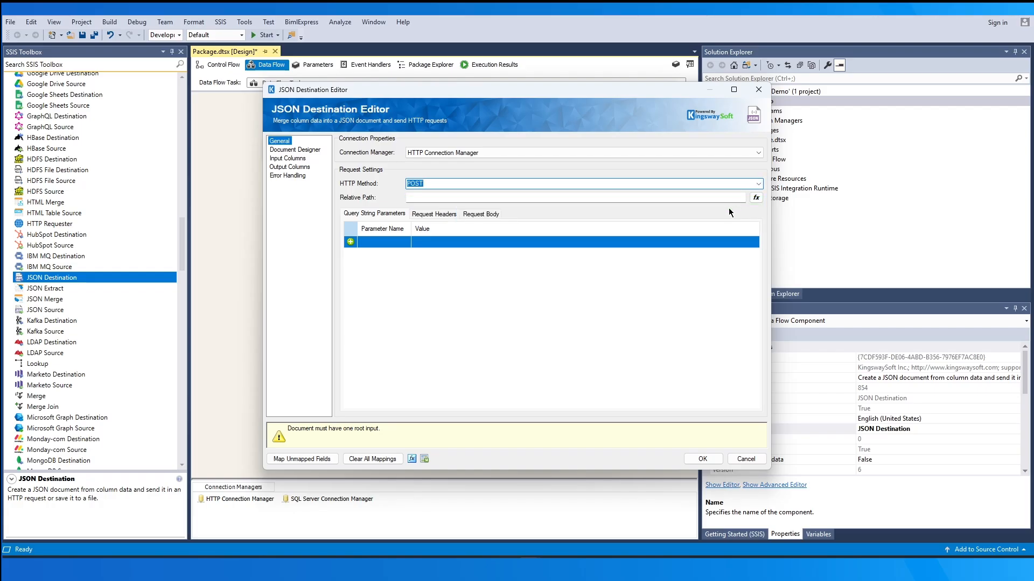
{"action": "left_click", "coordinate": [714, 197]}
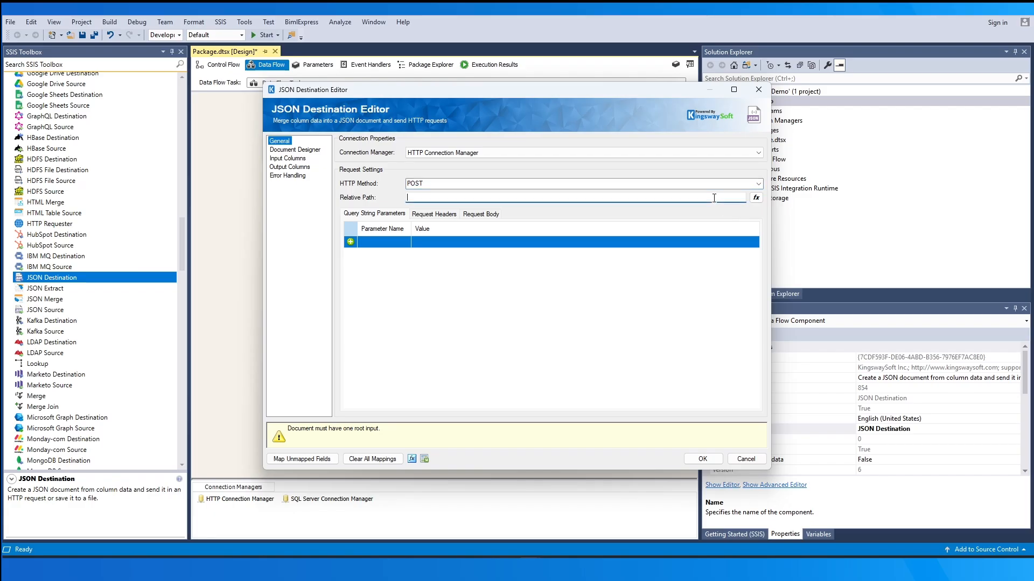
{"action": "type", "text": "userinfo"}
Add a query string parameter named limit with the value 100
{"action": "left_click", "coordinate": [397, 242]}
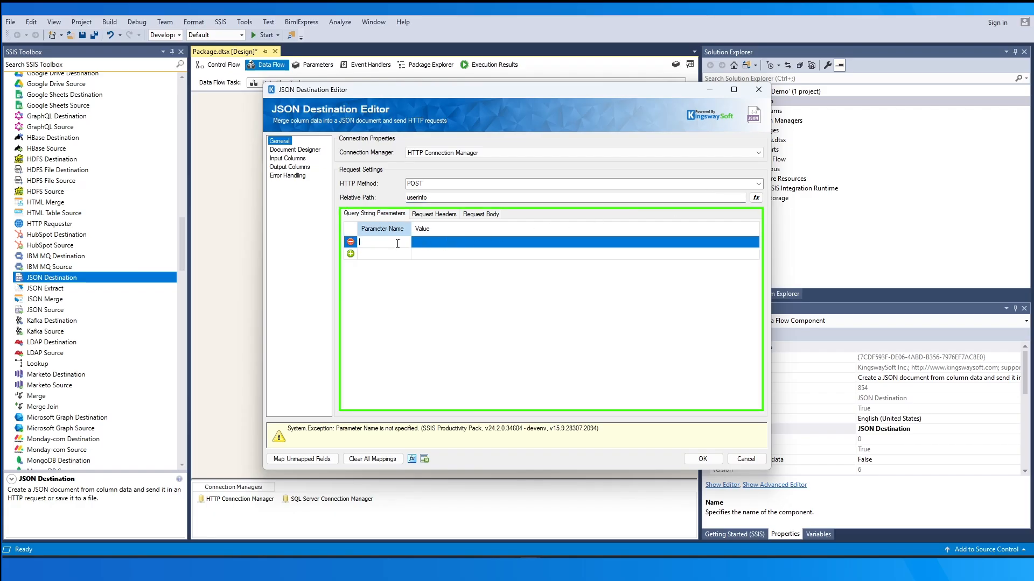
{"action": "type", "text": "limit"}
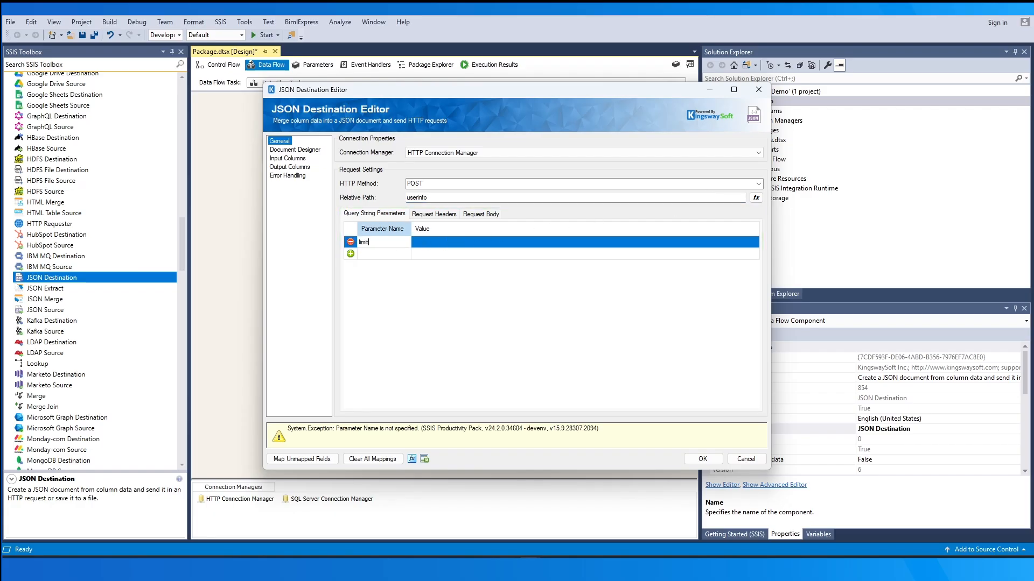
{"action": "key", "text": "Tab"}
{"action": "type", "text": "100"}
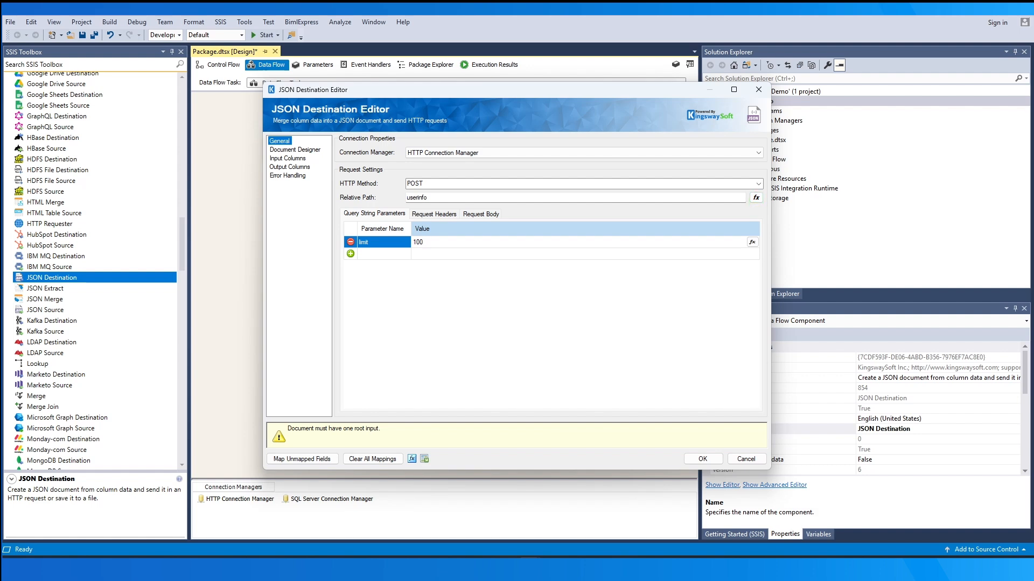
Review the POST request's headers and body, removing the blank header row added along the way
{"action": "left_click", "coordinate": [450, 216]}
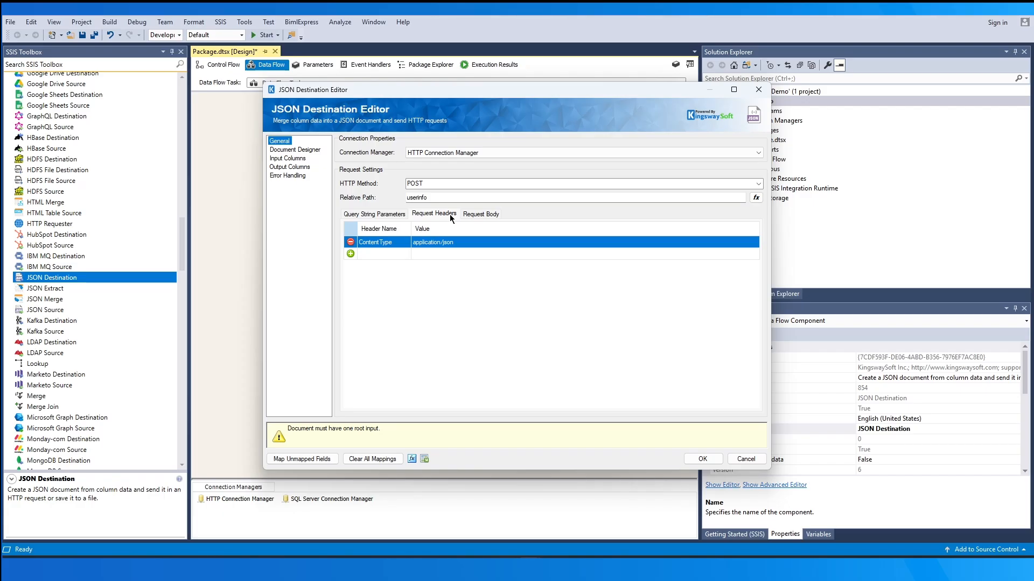
{"action": "left_click", "coordinate": [383, 257]}
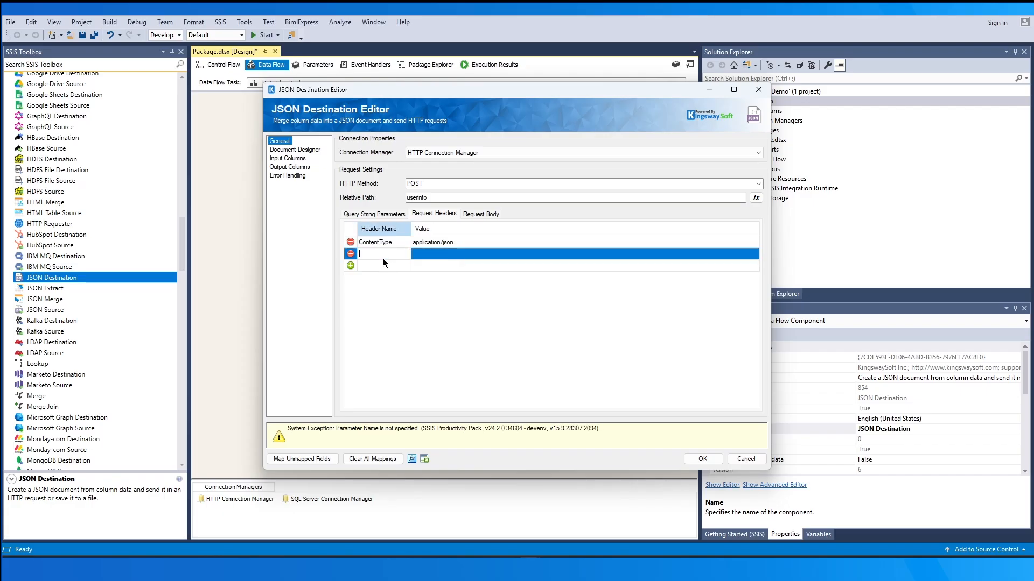
{"action": "left_click", "coordinate": [351, 254]}
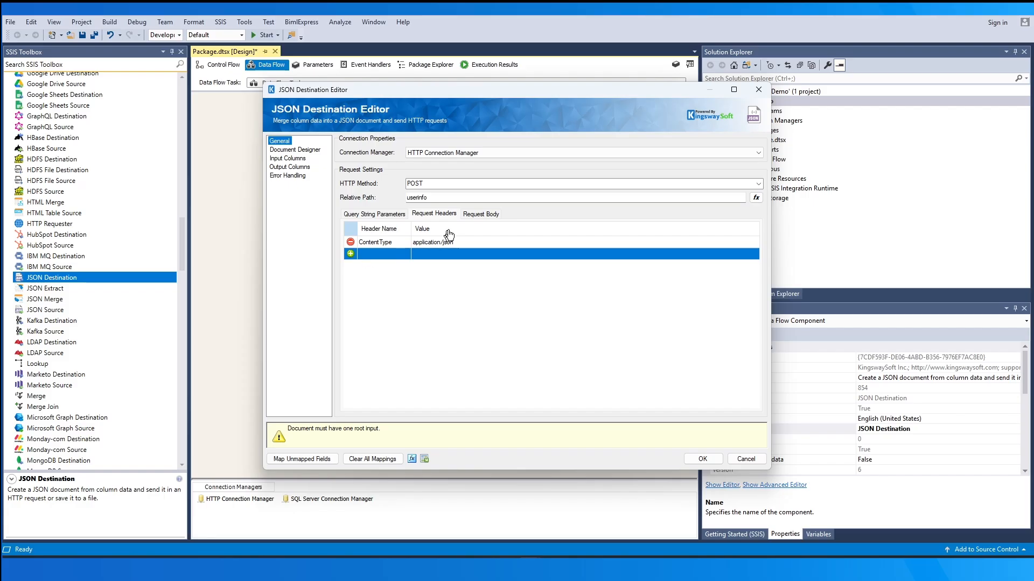
{"action": "left_click", "coordinate": [475, 215]}
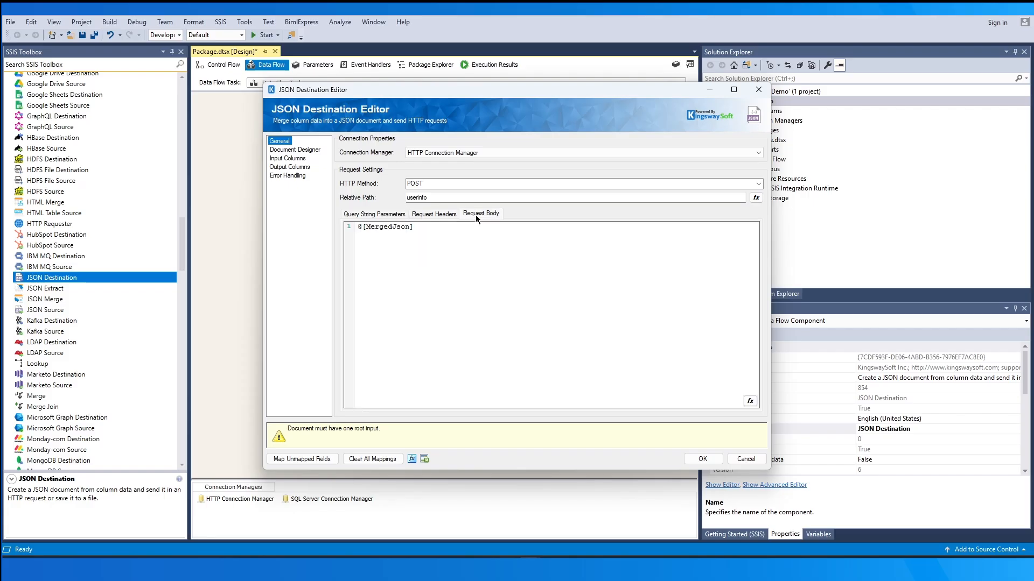
{"action": "left_click_drag", "start_coordinate": [440, 226], "coordinate": [344, 228]}
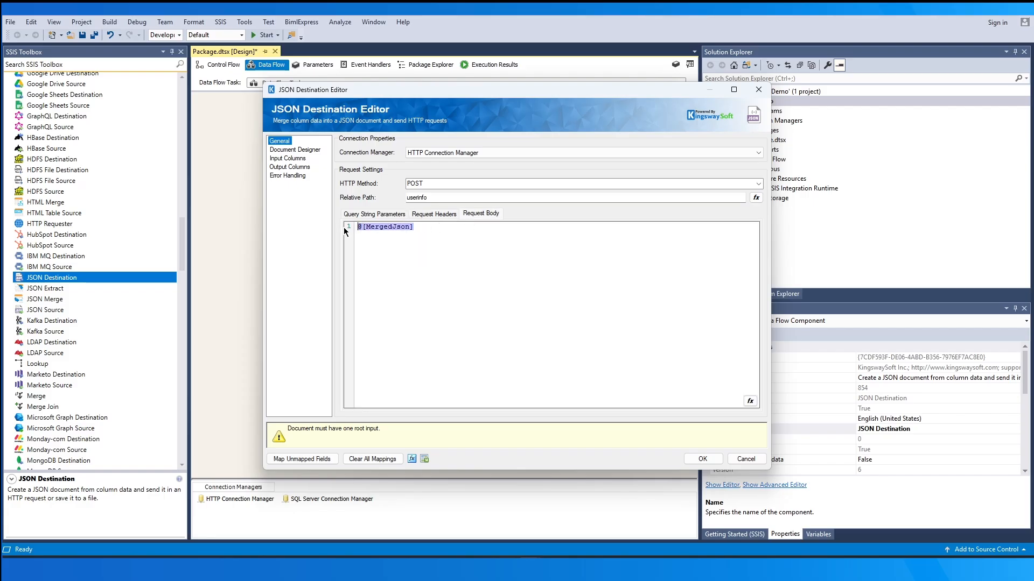
{"action": "left_click", "coordinate": [558, 242]}
{"action": "left_click", "coordinate": [398, 216]}
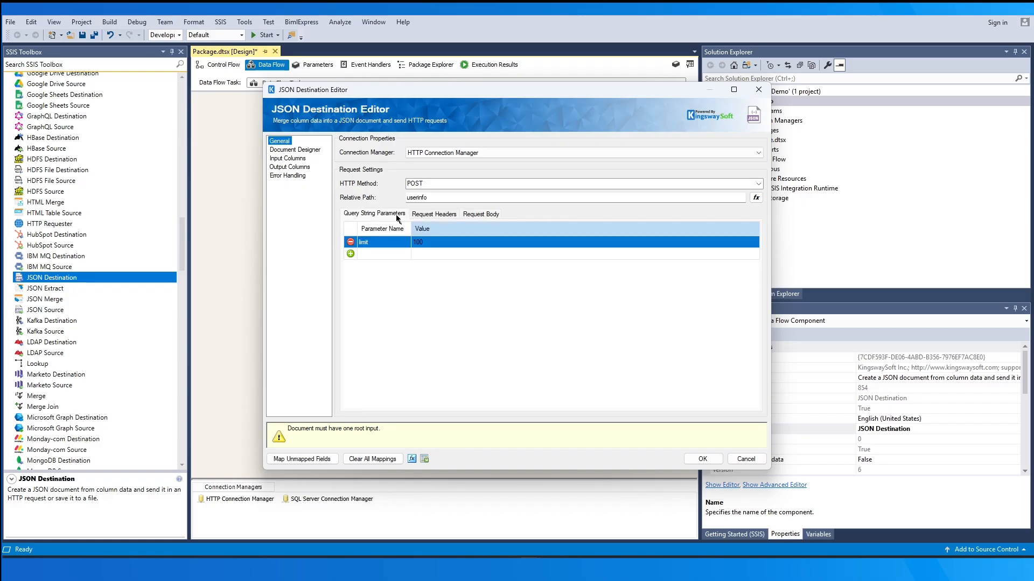
Add a root object node with a child object node in the document design and view the available node types
{"action": "left_click", "coordinate": [286, 152]}
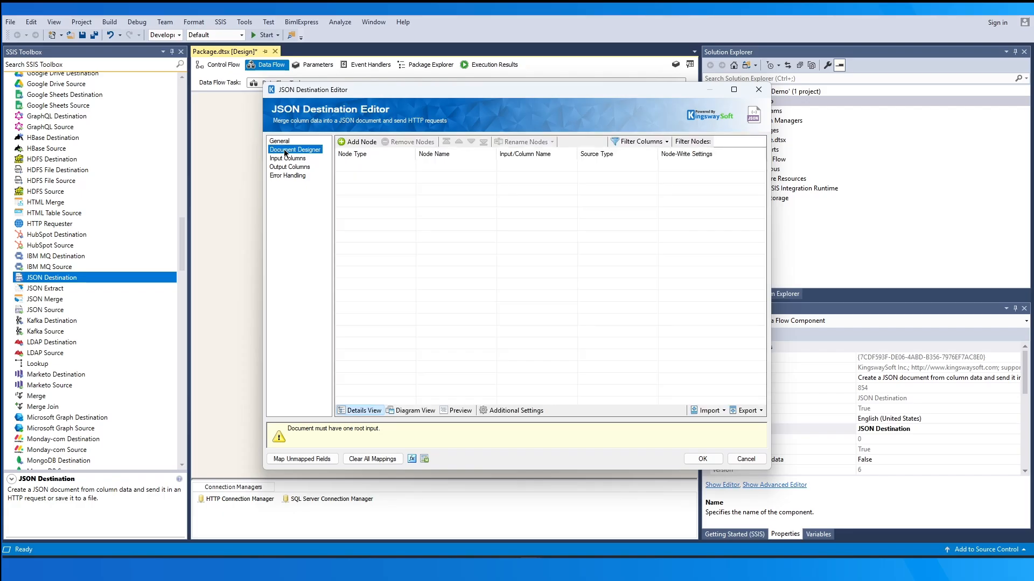
{"action": "left_click", "coordinate": [359, 144]}
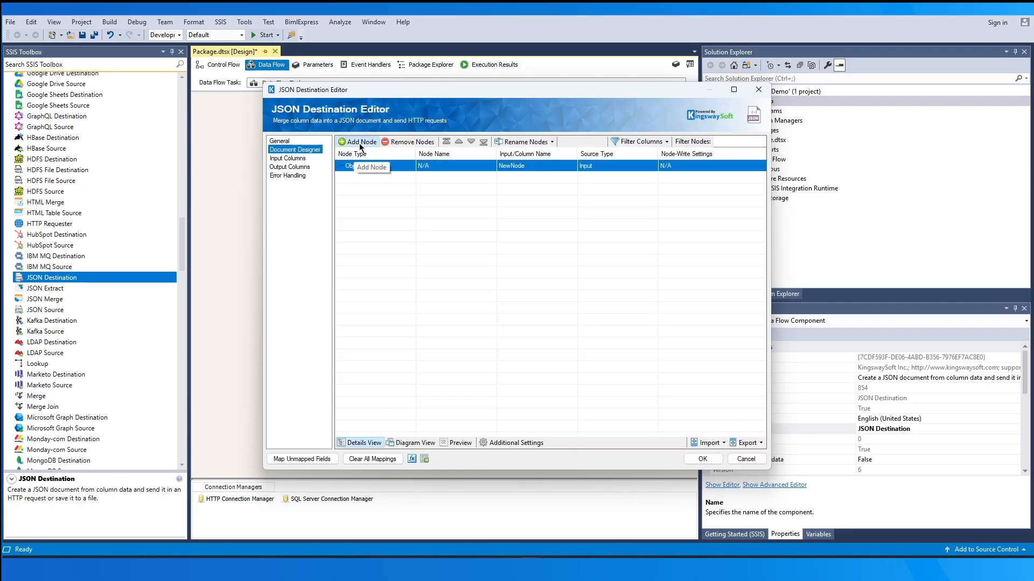
{"action": "left_click", "coordinate": [396, 168]}
{"action": "left_click", "coordinate": [396, 168]}
{"action": "left_click", "coordinate": [396, 168]}
{"action": "left_click", "coordinate": [370, 143]}
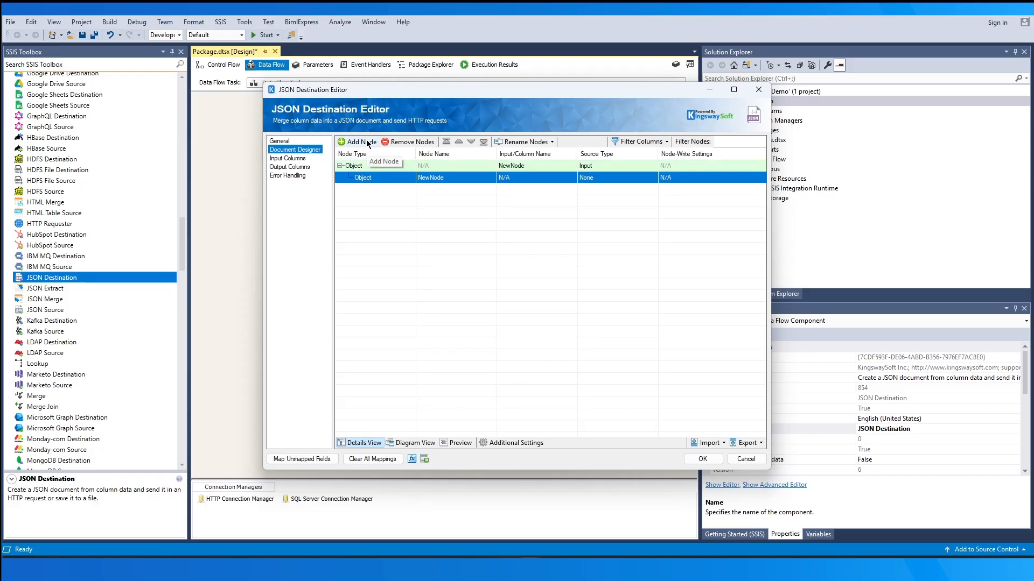
{"action": "left_click", "coordinate": [392, 177]}
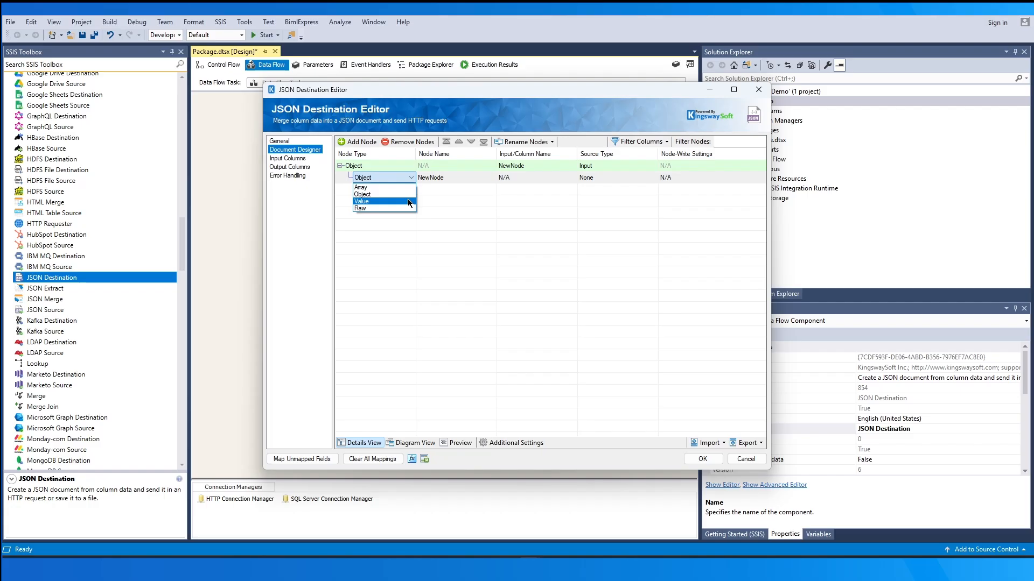
{"action": "left_click", "coordinate": [512, 237]}
Import the document structure from the local JSON file toWrite.json, deleting the existing NewNode input, and accept the JSON Destination settings
{"action": "left_click", "coordinate": [714, 441]}
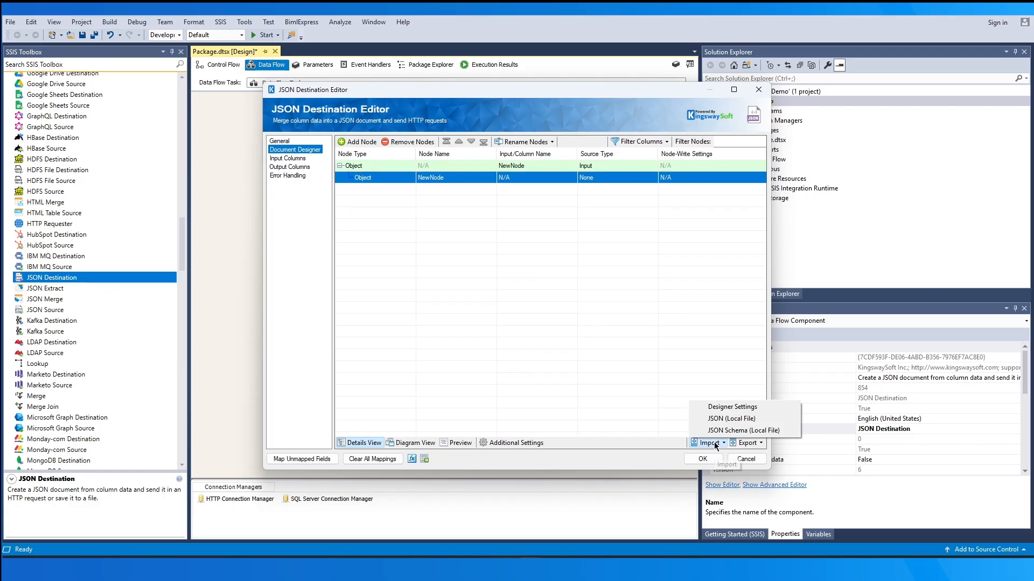
{"action": "left_click", "coordinate": [760, 420]}
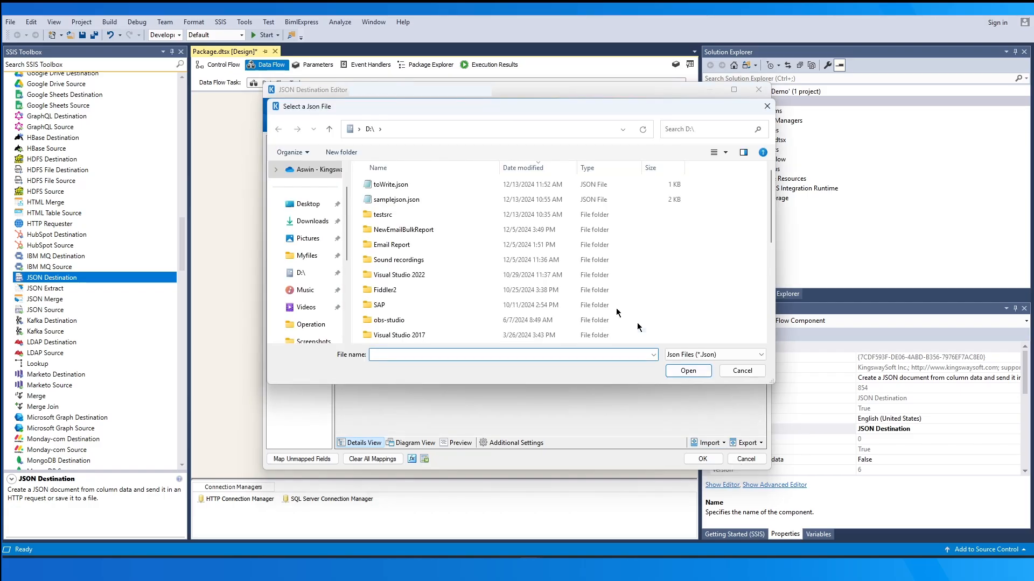
{"action": "left_click", "coordinate": [439, 186]}
{"action": "left_click", "coordinate": [687, 371]}
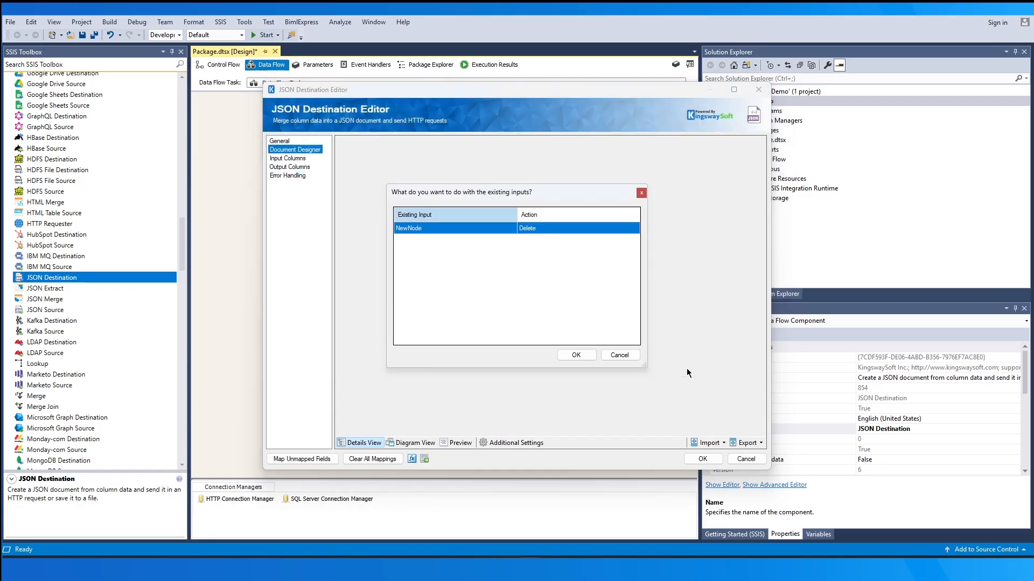
{"action": "left_click", "coordinate": [584, 354]}
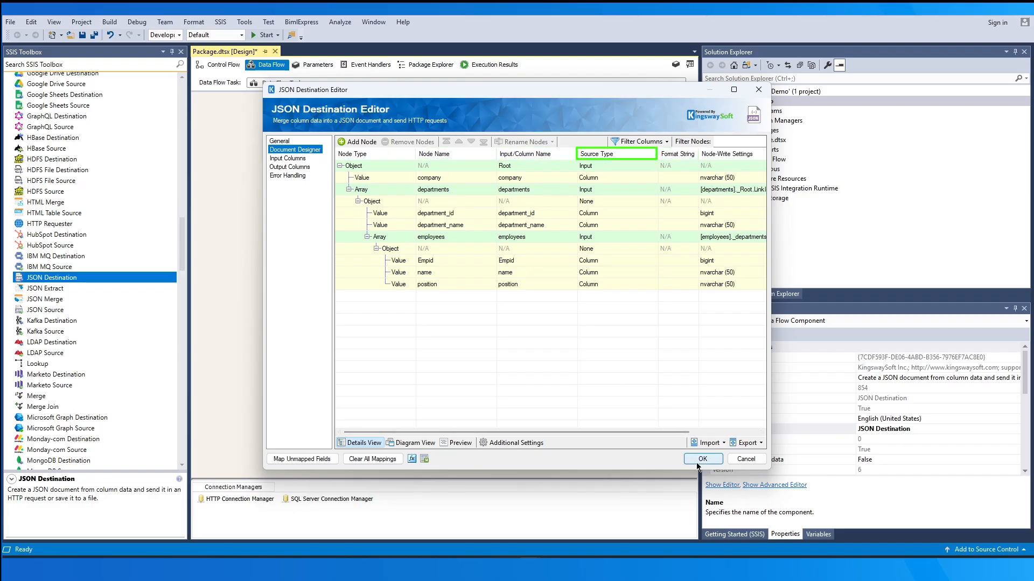
{"action": "left_click", "coordinate": [541, 169]}
{"action": "left_click", "coordinate": [559, 192]}
{"action": "left_click", "coordinate": [567, 241]}
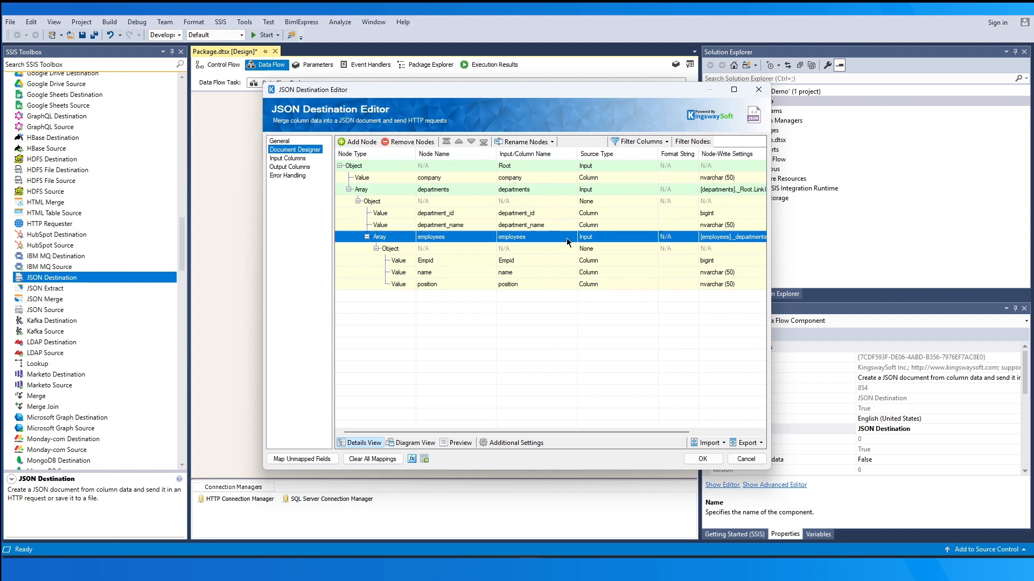
{"action": "left_click", "coordinate": [703, 459]}
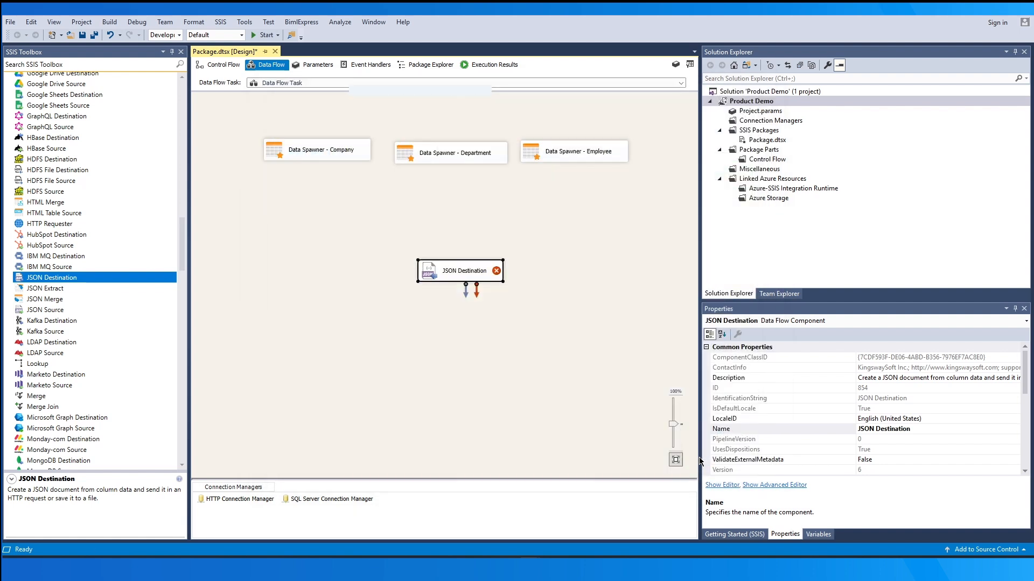
Connect the Company Data Spawner's Default Output to the JSON Destination's Root input
{"action": "left_click", "coordinate": [330, 154]}
{"action": "left_click_drag", "start_coordinate": [323, 169], "coordinate": [462, 270]}
{"action": "left_click", "coordinate": [480, 314]}
{"action": "left_click", "coordinate": [483, 324]}
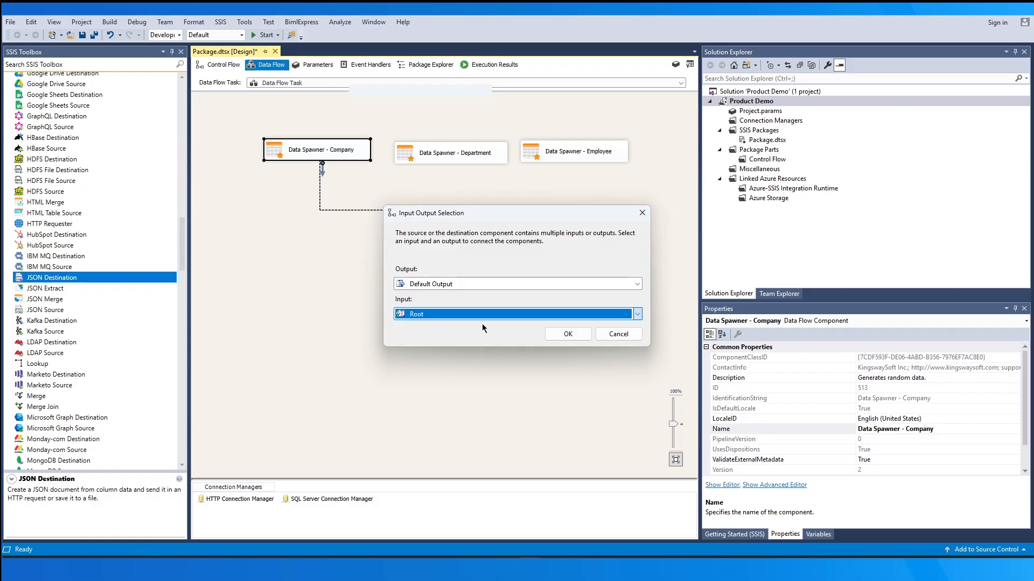
{"action": "left_click", "coordinate": [557, 336]}
Connect the Department Data Spawner's Default Output to the JSON Destination's departments input
{"action": "left_click", "coordinate": [493, 160]}
{"action": "left_click_drag", "start_coordinate": [456, 171], "coordinate": [474, 266]}
{"action": "left_click", "coordinate": [489, 314]}
{"action": "left_click", "coordinate": [490, 324]}
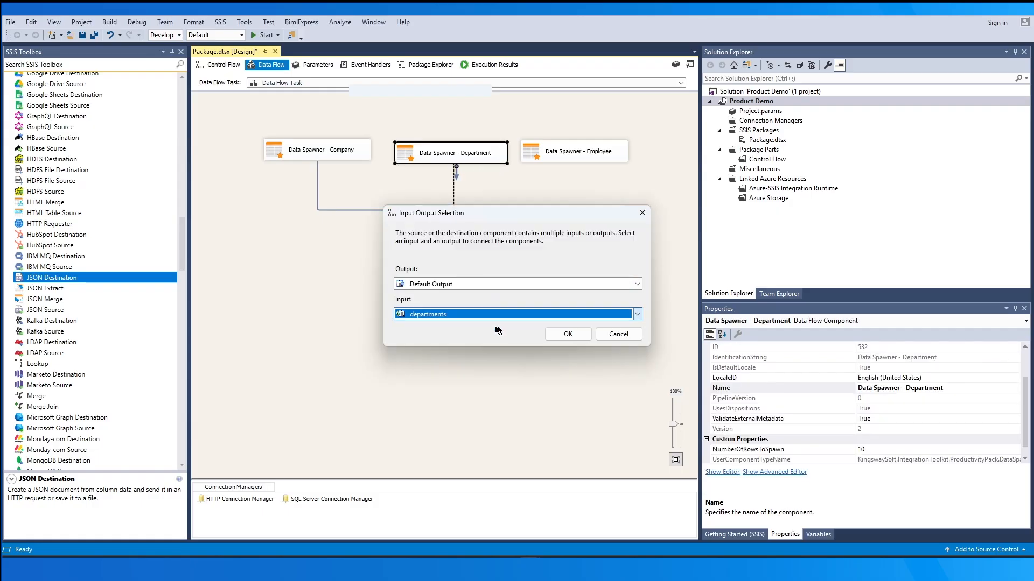
{"action": "left_click", "coordinate": [567, 334]}
Connect the Employee Data Spawner's Default Output to the JSON Destination's employees input
{"action": "left_click", "coordinate": [594, 156]}
{"action": "left_click_drag", "start_coordinate": [580, 171], "coordinate": [464, 269]}
{"action": "left_click", "coordinate": [493, 313]}
{"action": "left_click", "coordinate": [493, 326]}
{"action": "left_click", "coordinate": [554, 333]}
Reopen the JSON Destination and examine, as a diagram, the link fields joining the Root, departments and employees inputs
{"action": "left_click", "coordinate": [501, 270]}
{"action": "left_click", "coordinate": [470, 269]}
{"action": "double_click", "coordinate": [470, 269]}
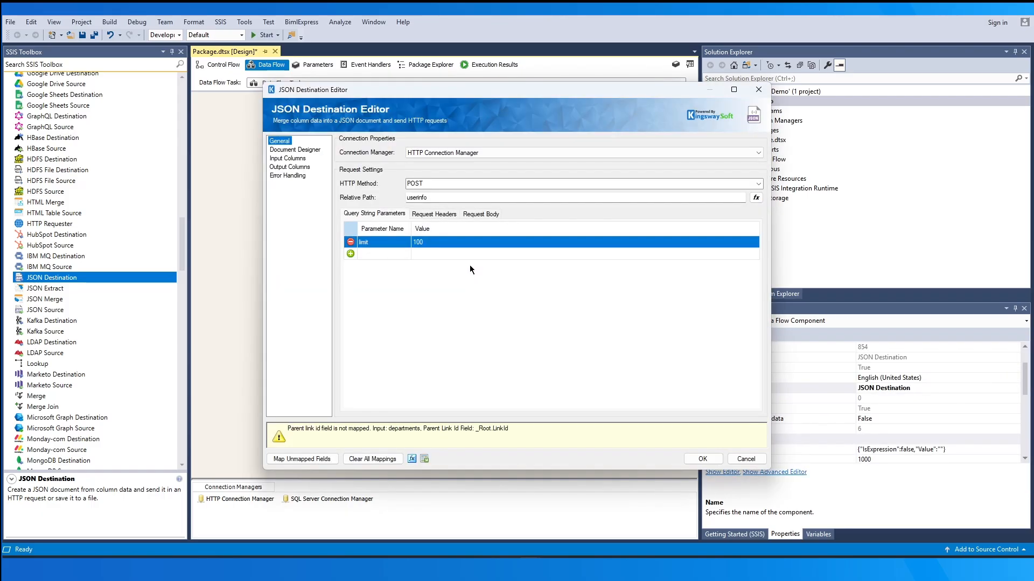
{"action": "left_click", "coordinate": [302, 151]}
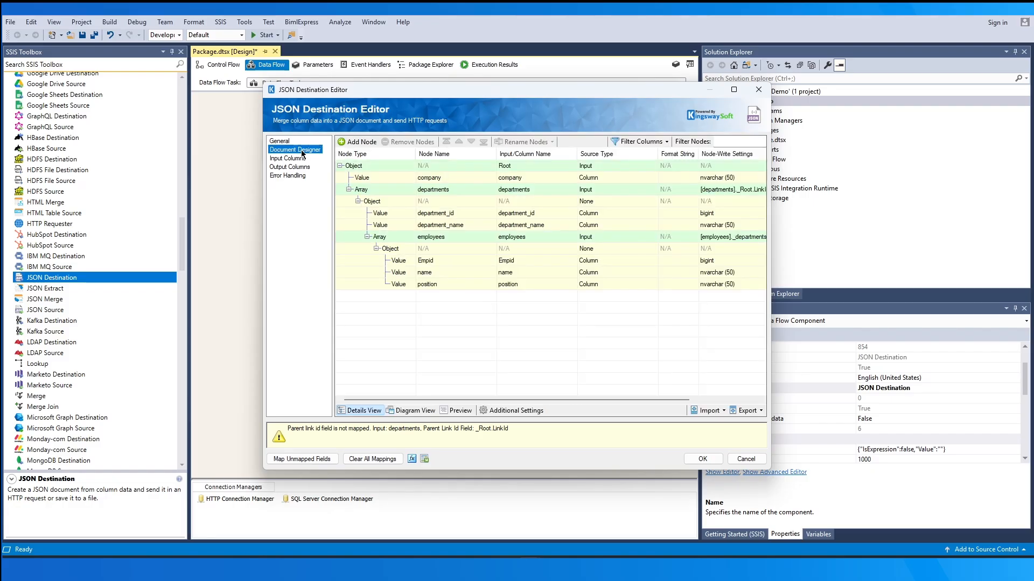
{"action": "left_click", "coordinate": [415, 411]}
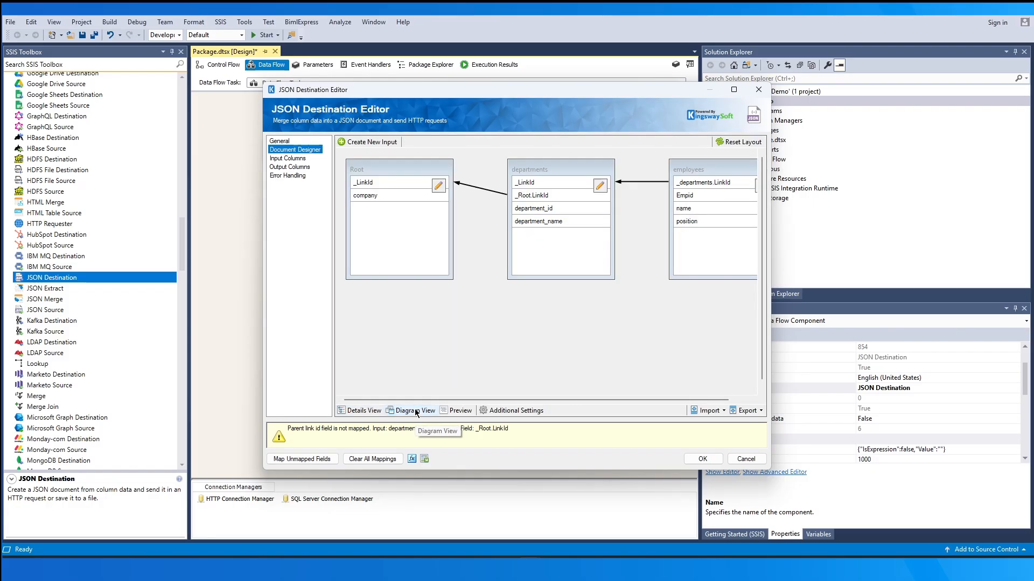
{"action": "mouse_move", "coordinate": [525, 398]}
{"action": "left_mouse_down"}
{"action": "mouse_move", "coordinate": [538, 400]}
{"action": "mouse_move", "coordinate": [522, 399]}
{"action": "left_mouse_up"}
{"action": "left_click_drag", "start_coordinate": [771, 281], "coordinate": [809, 281]}
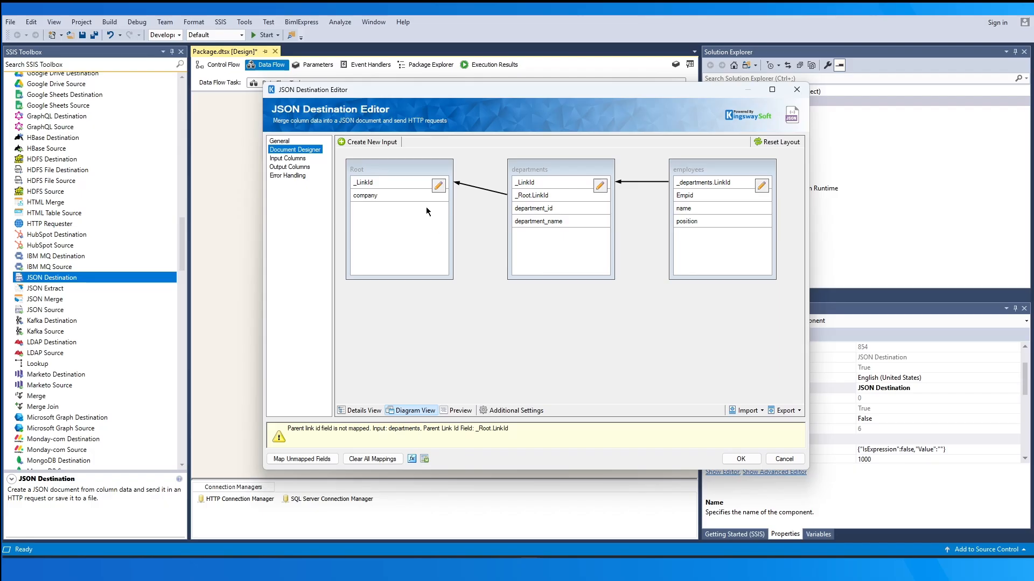
{"action": "left_click", "coordinate": [407, 183]}
{"action": "left_click", "coordinate": [573, 198]}
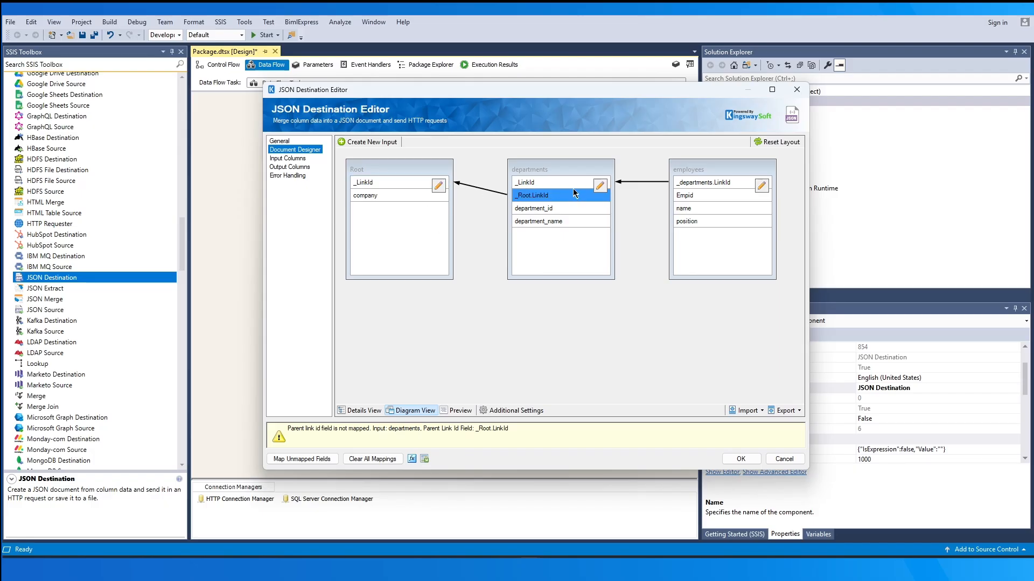
{"action": "left_click", "coordinate": [573, 186]}
{"action": "left_click", "coordinate": [726, 186]}
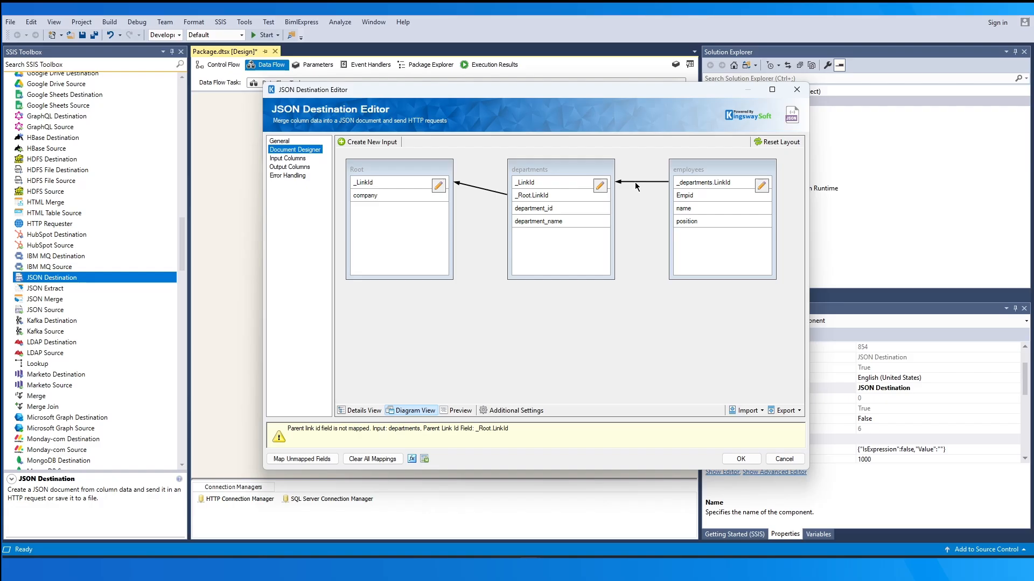
Replace the employees-to-departments relationship with one linking _departments.LinkId to department_id, and check it in the diagram
{"action": "left_click", "coordinate": [359, 410]}
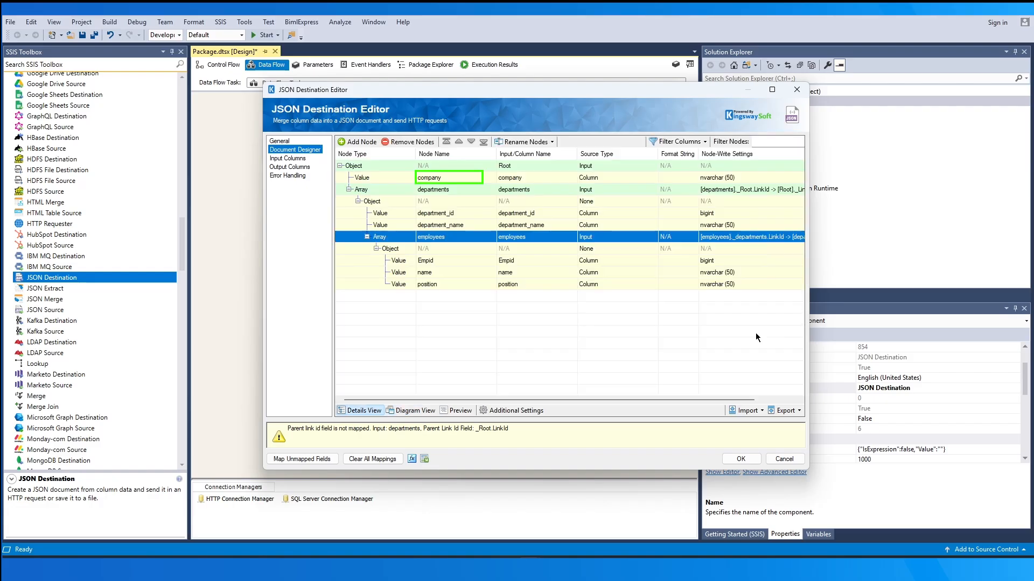
{"action": "left_click", "coordinate": [766, 190]}
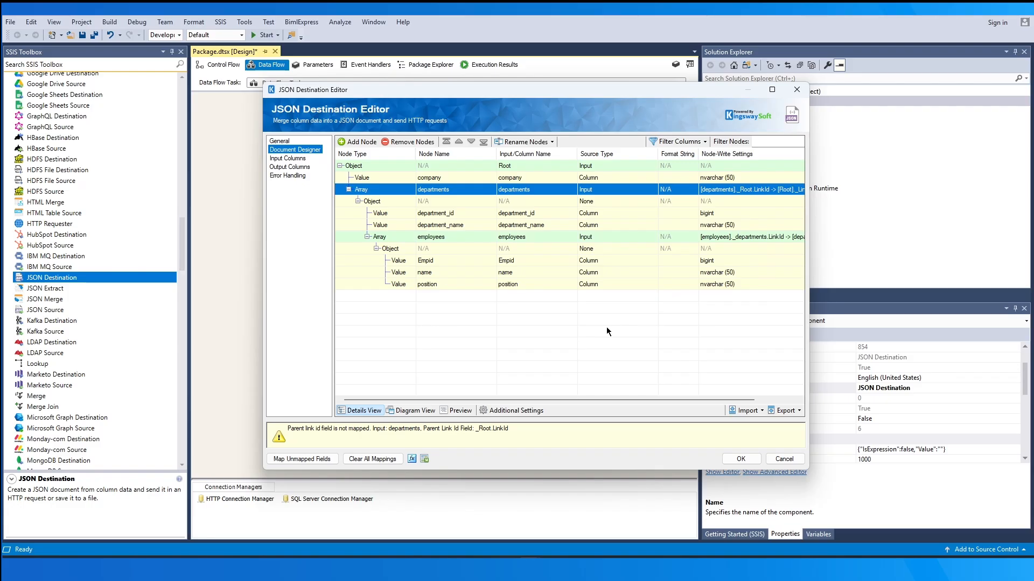
{"action": "left_click", "coordinate": [761, 238]}
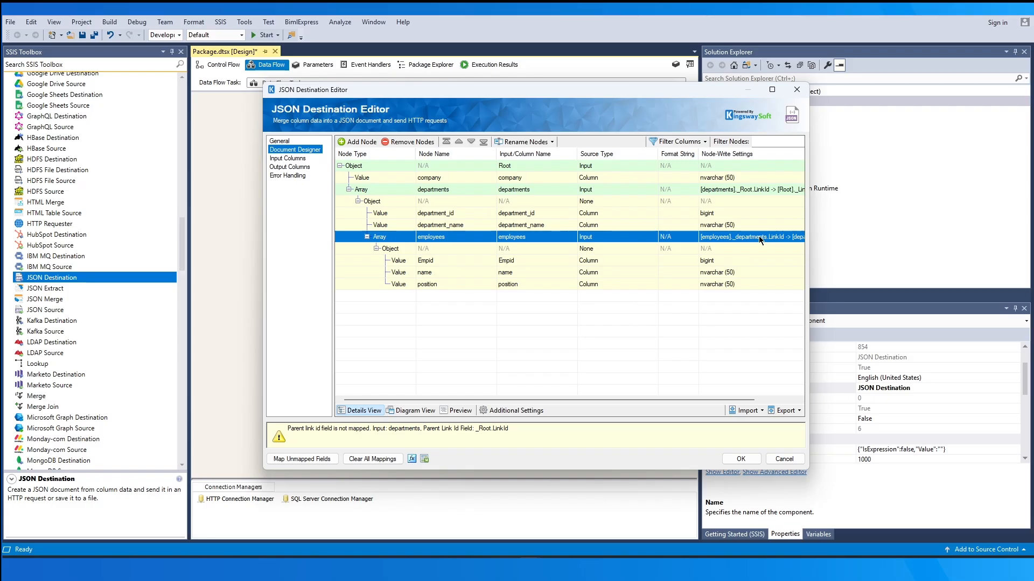
{"action": "left_click", "coordinate": [760, 240]}
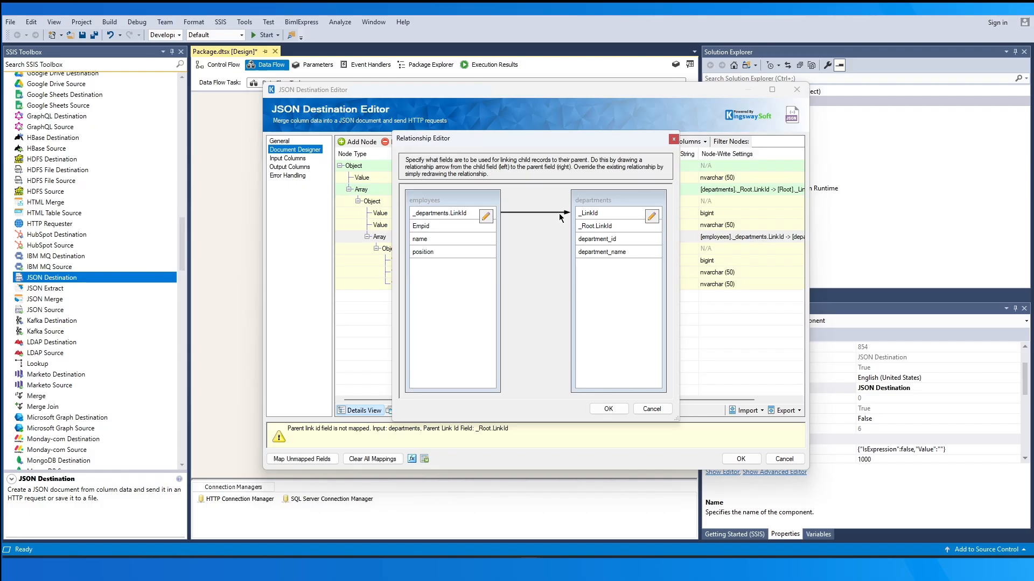
{"action": "left_click", "coordinate": [559, 213]}
{"action": "key", "text": "Delete"}
{"action": "left_click_drag", "start_coordinate": [478, 215], "coordinate": [582, 239]}
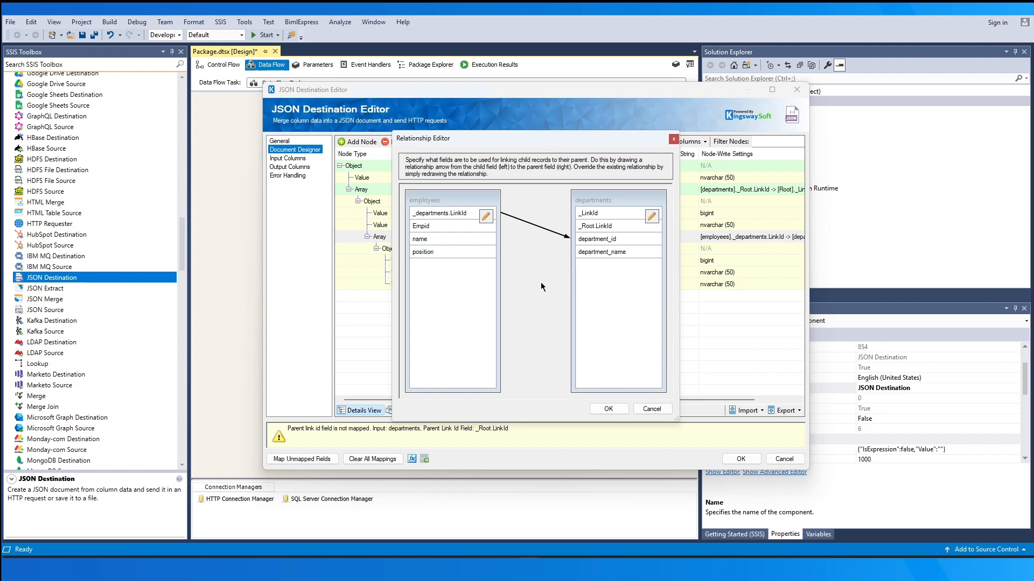
{"action": "left_click", "coordinate": [597, 408]}
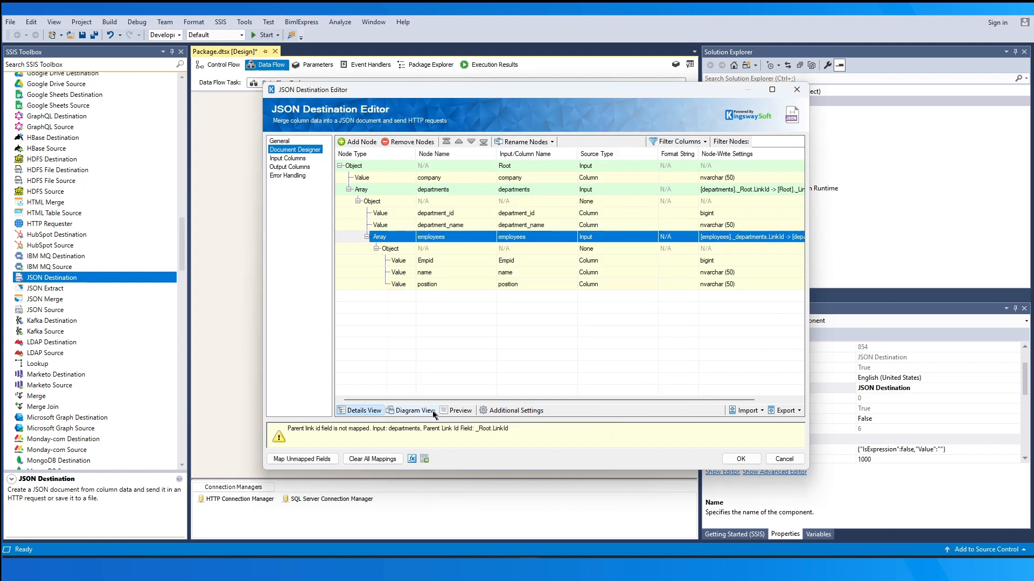
{"action": "left_click", "coordinate": [414, 411]}
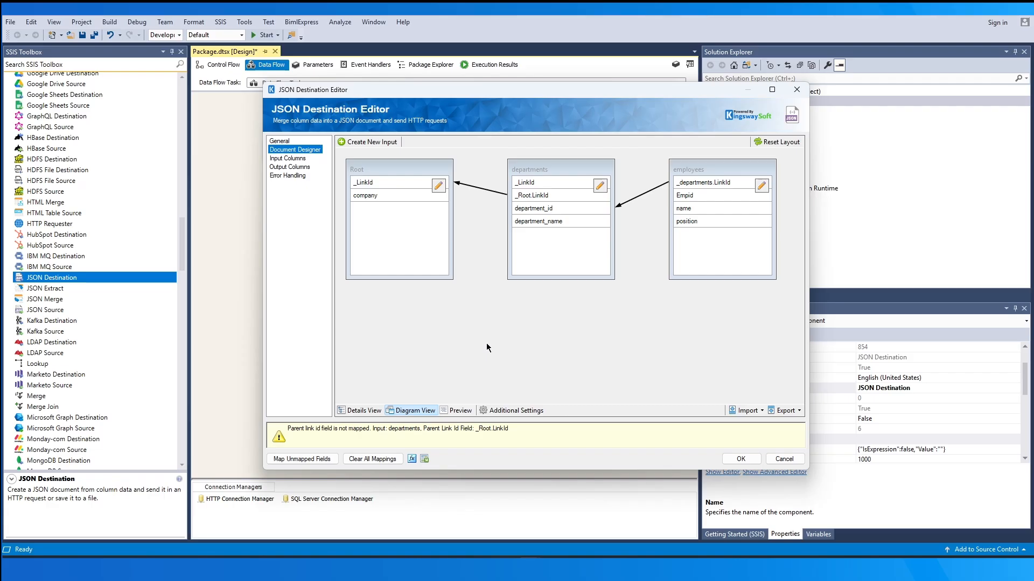
Preview the JSON document and examine the encoding, null value, empty array, empty object and scrambled link ID settings
{"action": "left_click", "coordinate": [468, 411]}
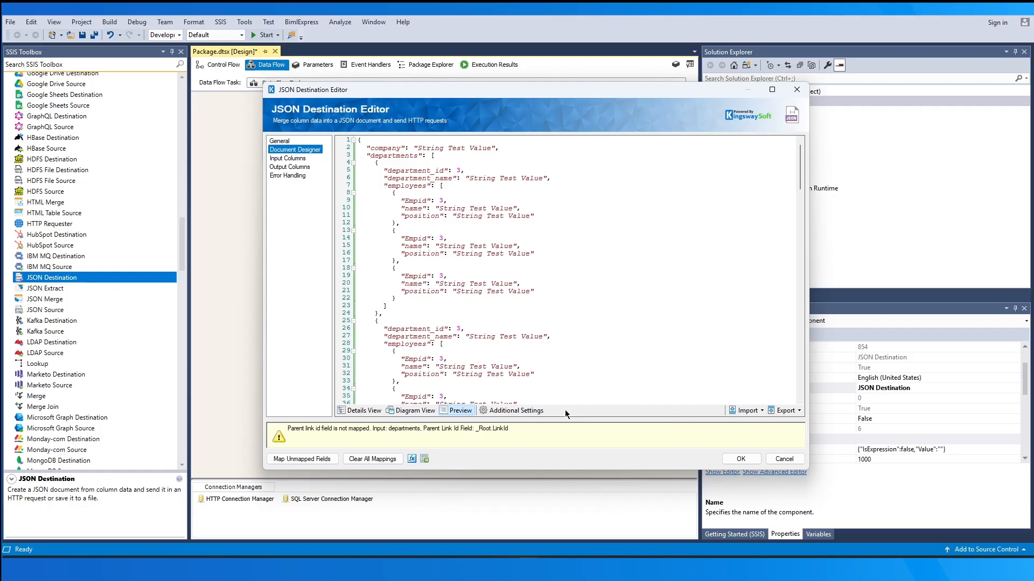
{"action": "left_click", "coordinate": [519, 410]}
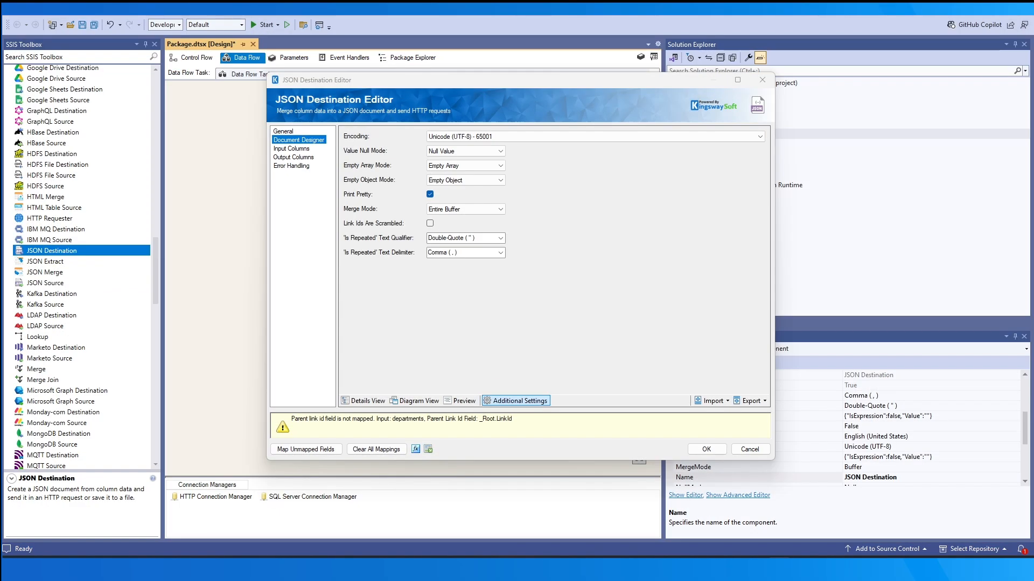
{"action": "left_click", "coordinate": [622, 137]}
{"action": "left_click", "coordinate": [622, 136]}
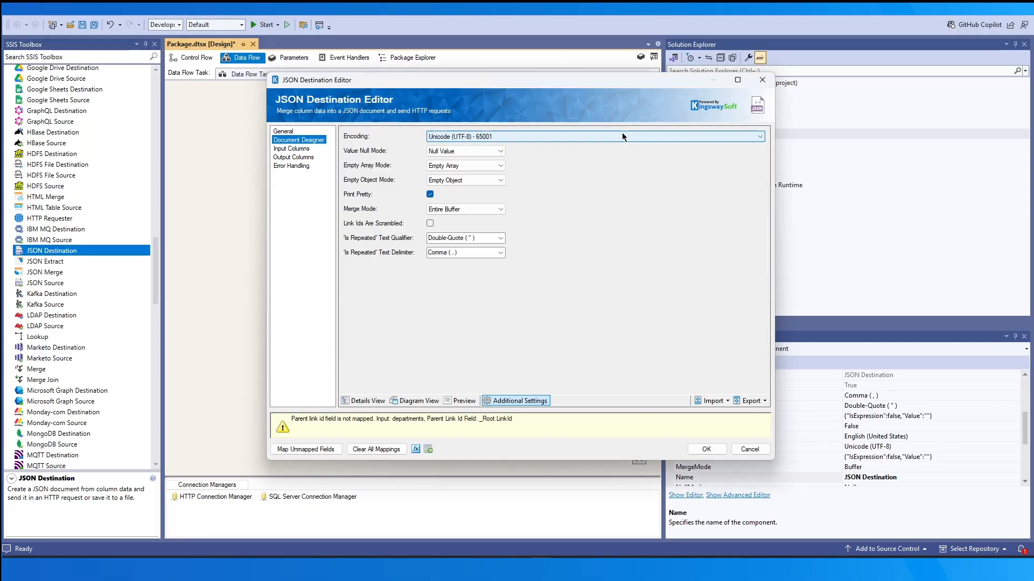
{"action": "left_click", "coordinate": [496, 156]}
{"action": "left_click", "coordinate": [496, 157]}
{"action": "left_click", "coordinate": [503, 168]}
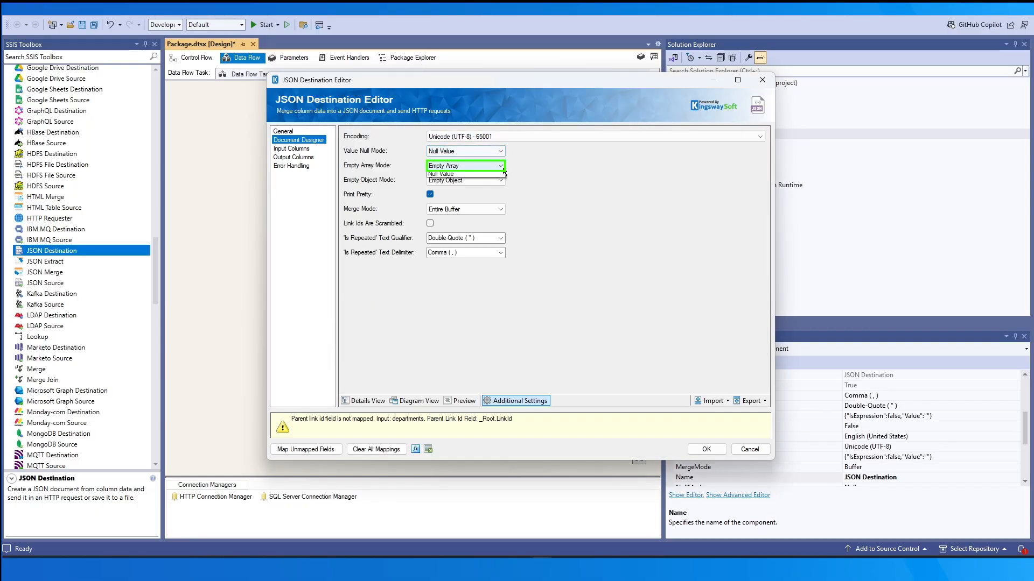
{"action": "left_click", "coordinate": [502, 167]}
{"action": "left_click", "coordinate": [504, 182]}
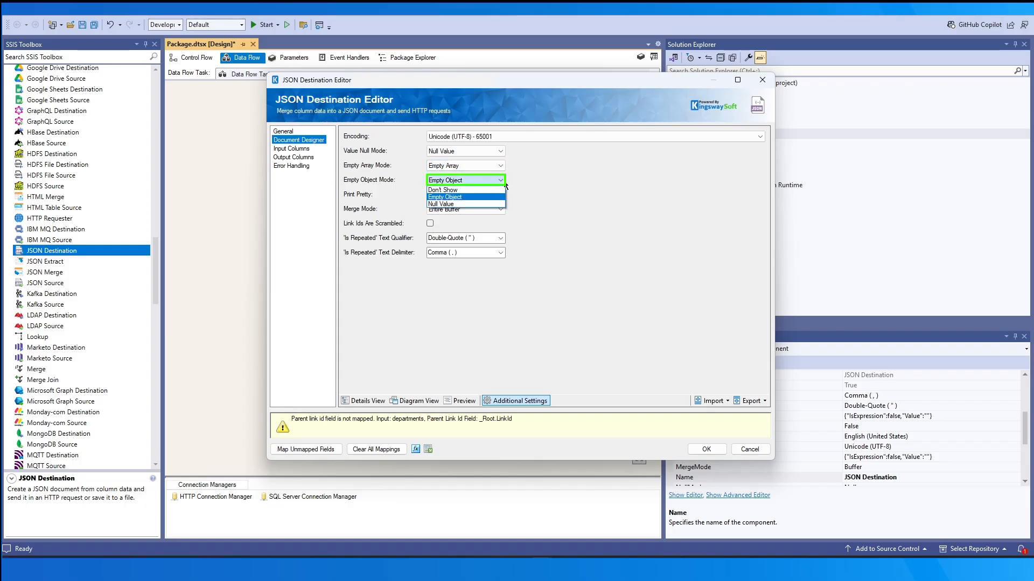
{"action": "left_click", "coordinate": [504, 183]}
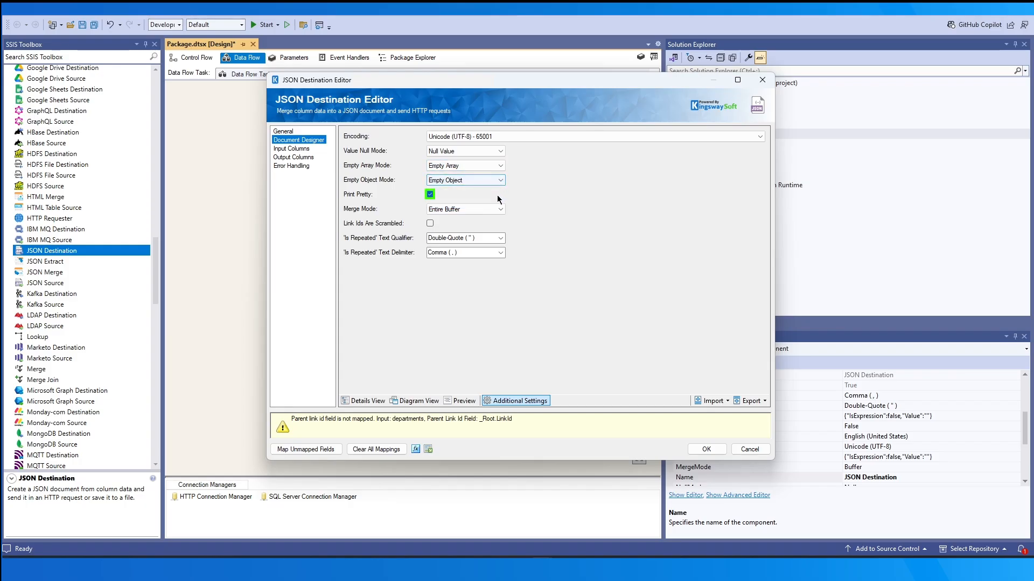
{"action": "left_click", "coordinate": [430, 223]}
{"action": "left_click", "coordinate": [430, 223]}
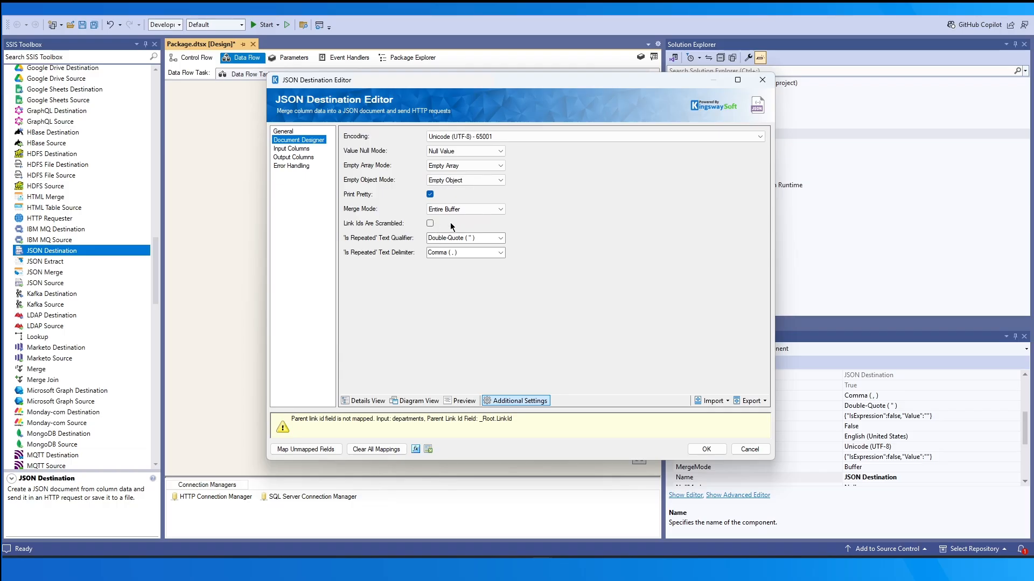
Try the Every Batch merge mode and restore the merge mode to Entire Buffer
{"action": "left_click", "coordinate": [501, 210]}
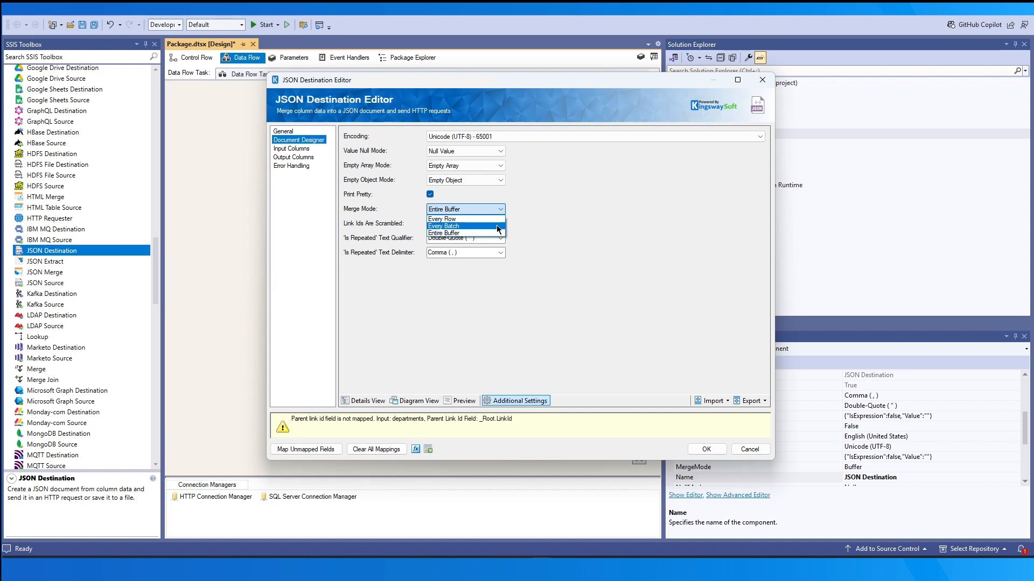
{"action": "left_click", "coordinate": [496, 226]}
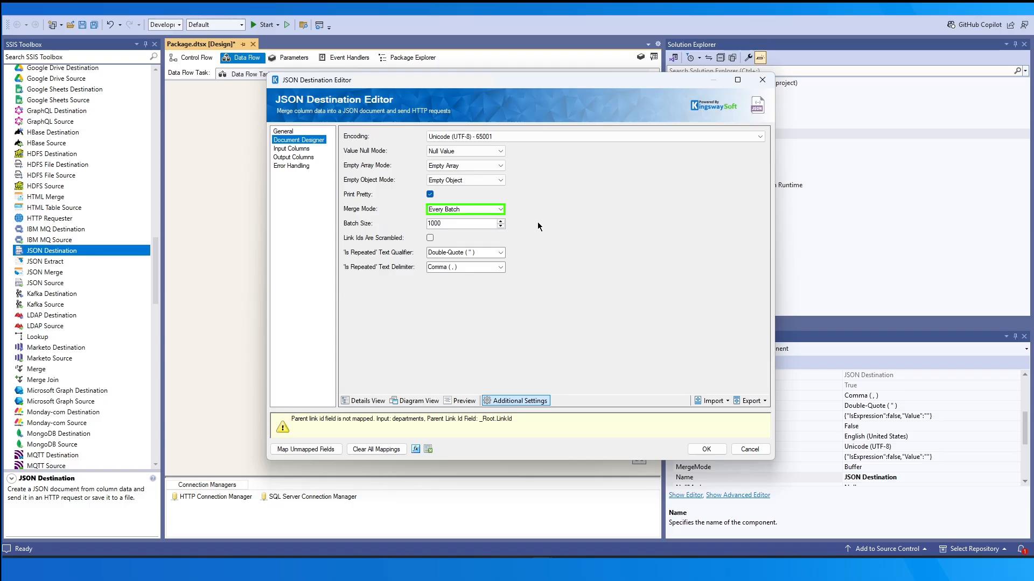
{"action": "left_click", "coordinate": [499, 210]}
{"action": "left_click", "coordinate": [496, 225]}
Examine the available text qualifier and text delimiter options for 'Is Repeated' values
{"action": "left_click", "coordinate": [500, 239]}
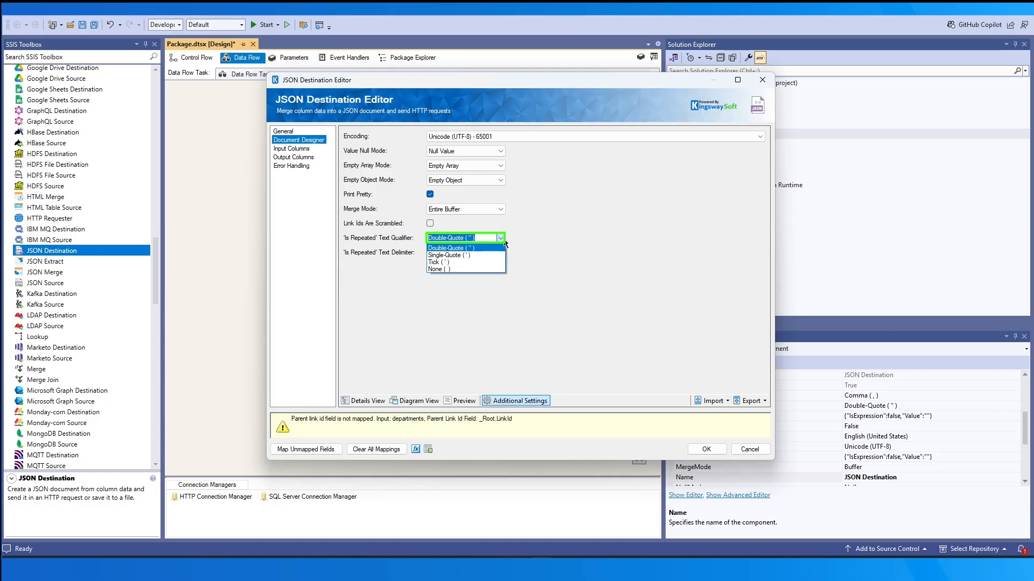
{"action": "left_click", "coordinate": [503, 240]}
{"action": "left_click", "coordinate": [500, 255]}
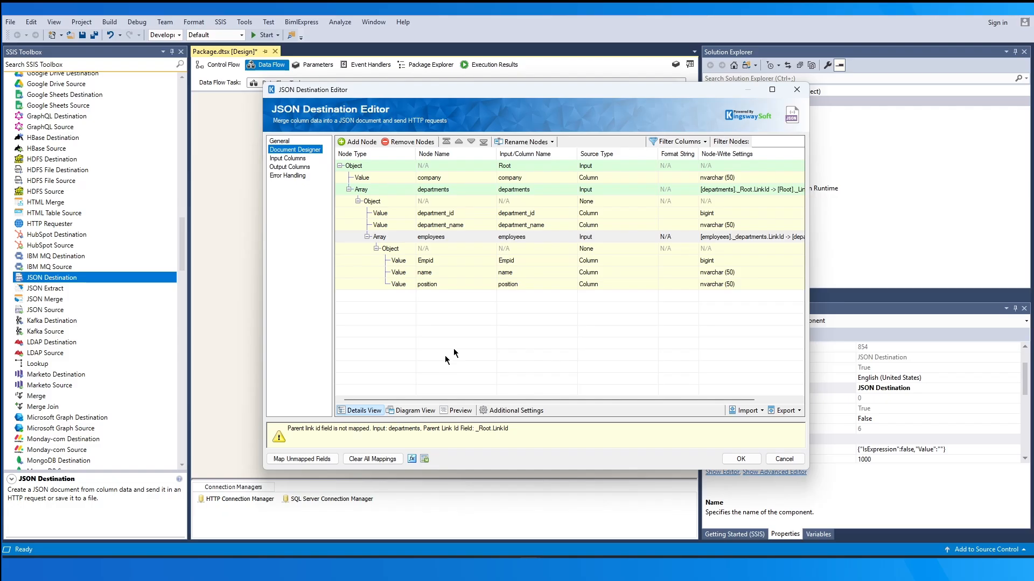
Show all columns of the document node grid to examine them, and return the grid to its basic columns
{"action": "left_click", "coordinate": [678, 142]}
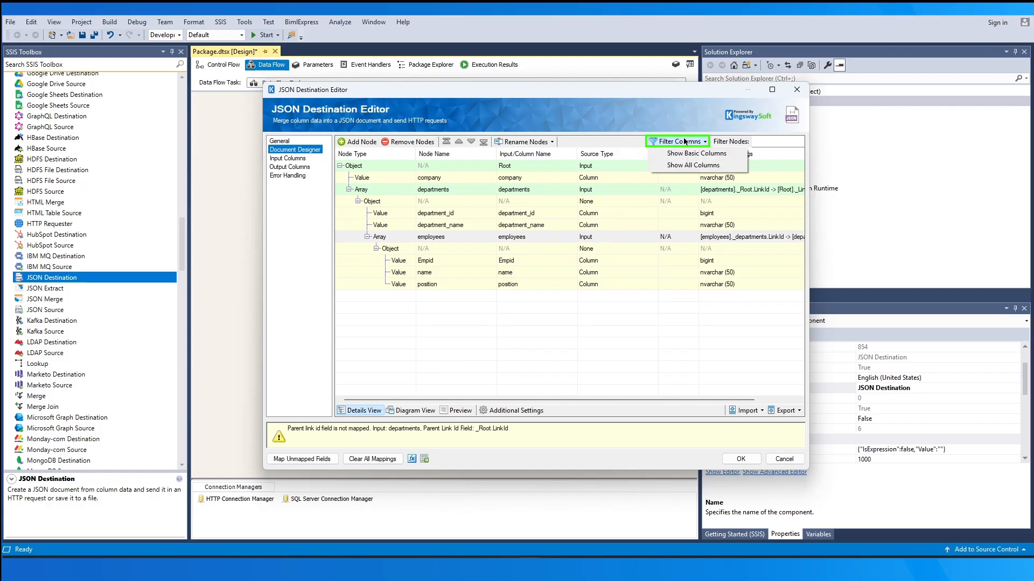
{"action": "left_click", "coordinate": [721, 165]}
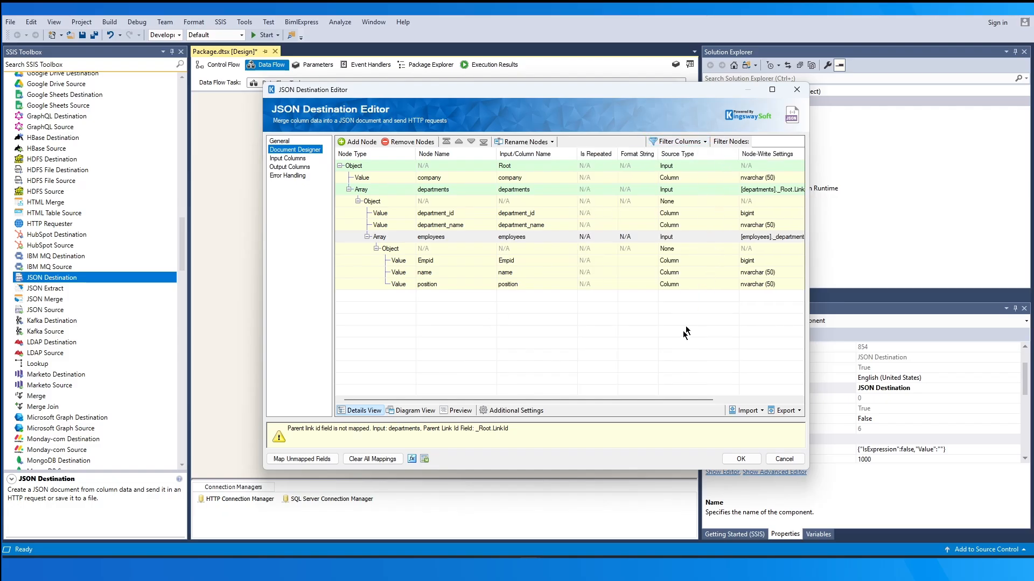
{"action": "left_click_drag", "start_coordinate": [662, 398], "coordinate": [690, 399]}
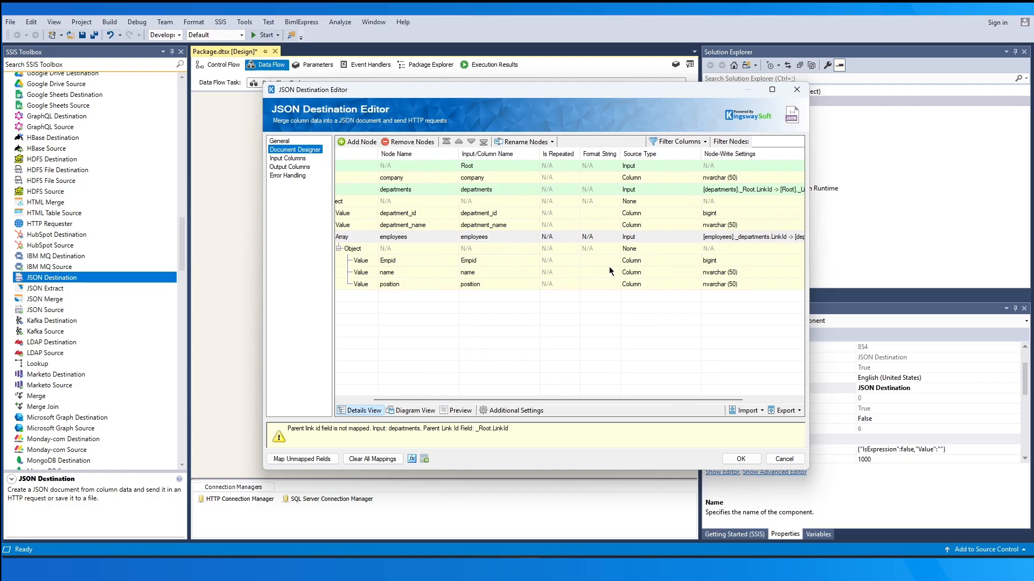
{"action": "left_click", "coordinate": [688, 142]}
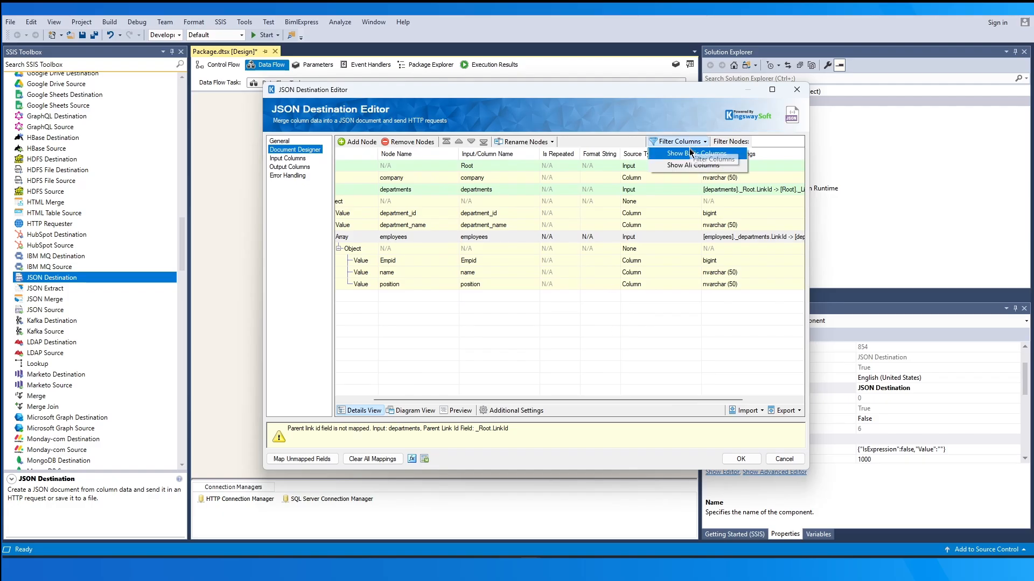
{"action": "left_click", "coordinate": [686, 164]}
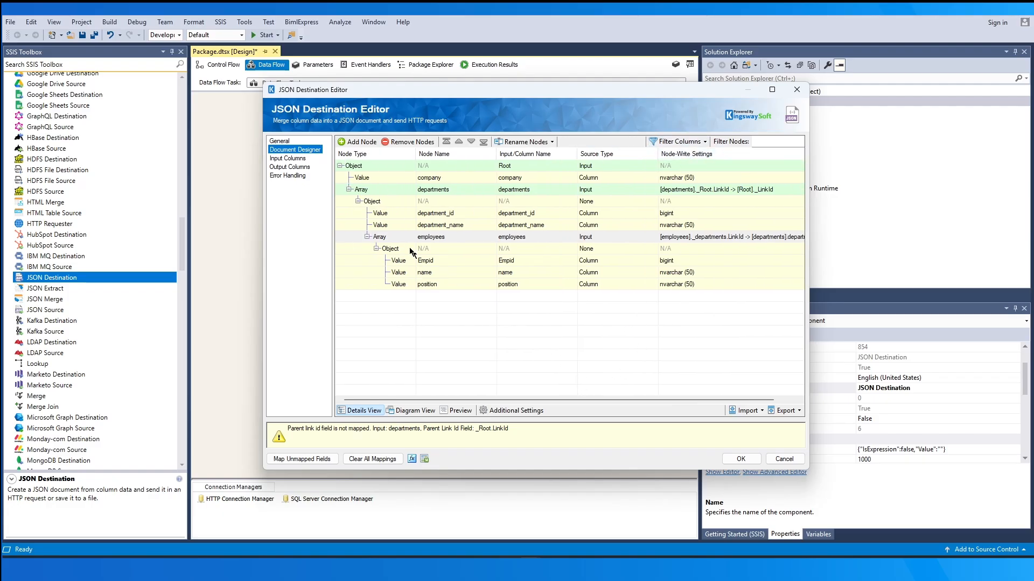
Map the Root input's ID column to _LinkId and its CompanyName column to company
{"action": "left_click", "coordinate": [299, 160]}
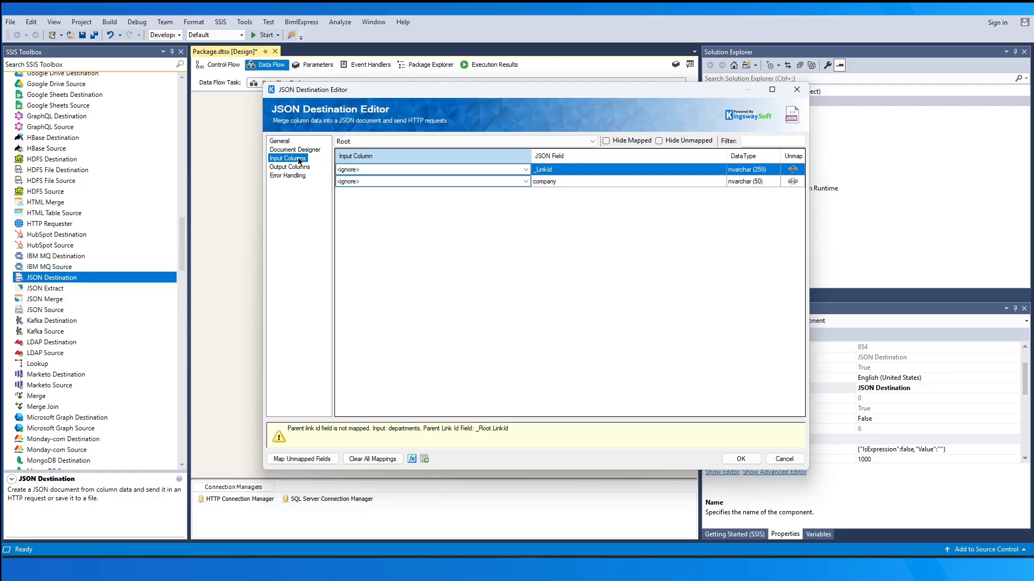
{"action": "left_click", "coordinate": [469, 170]}
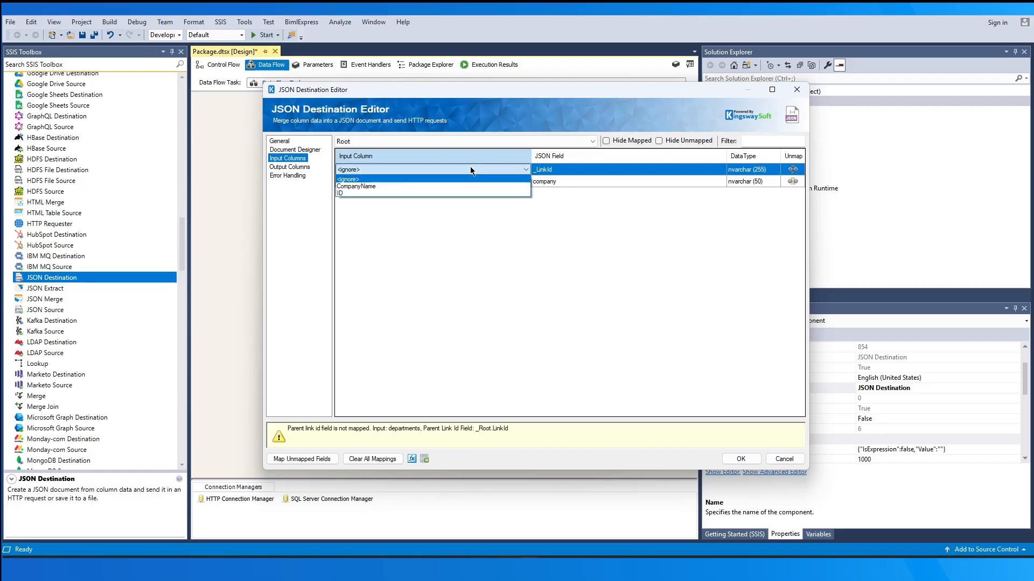
{"action": "left_click", "coordinate": [471, 186]}
{"action": "left_click", "coordinate": [472, 183]}
{"action": "left_click", "coordinate": [473, 198]}
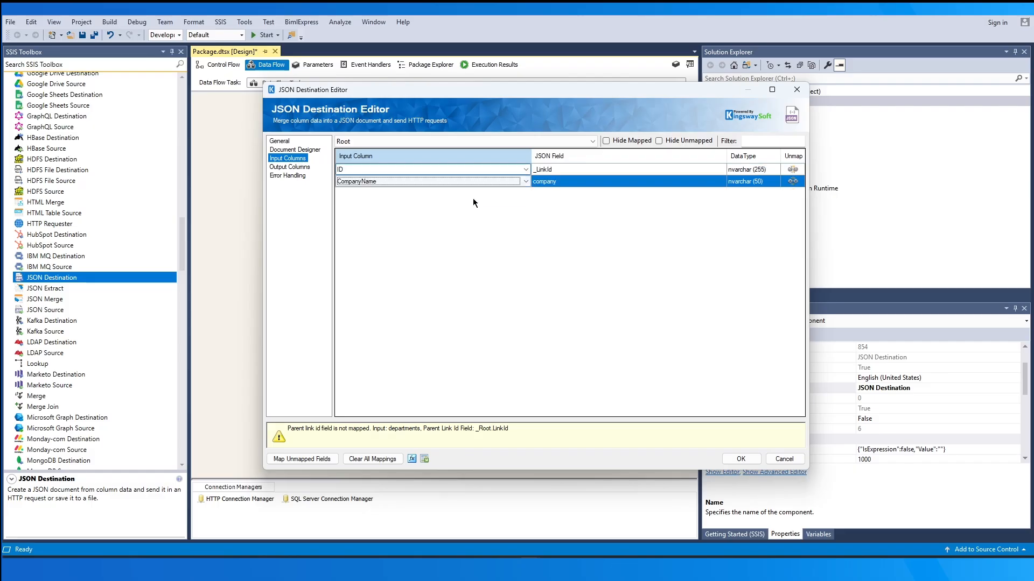
For the departments input, map ID to _Root.LinkId, DeptId to department_id and DeptName to department_name
{"action": "left_click", "coordinate": [495, 143]}
{"action": "left_click", "coordinate": [488, 160]}
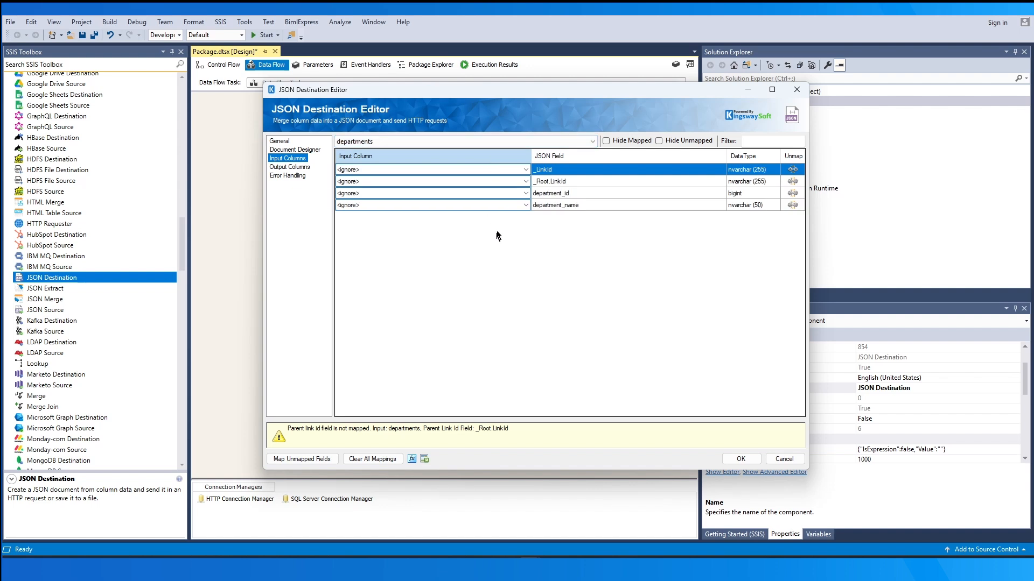
{"action": "left_click", "coordinate": [550, 171]}
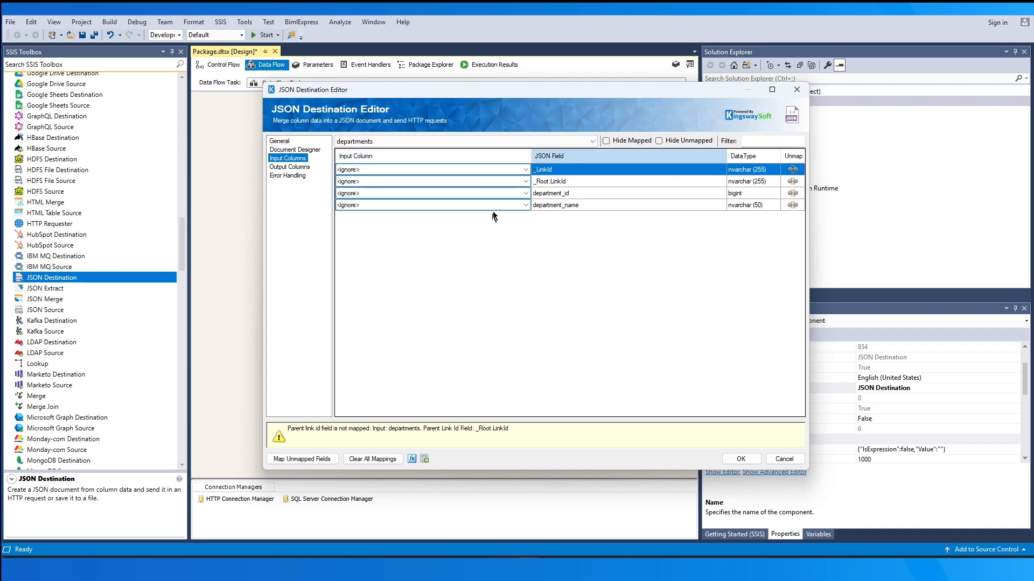
{"action": "left_click", "coordinate": [523, 182]}
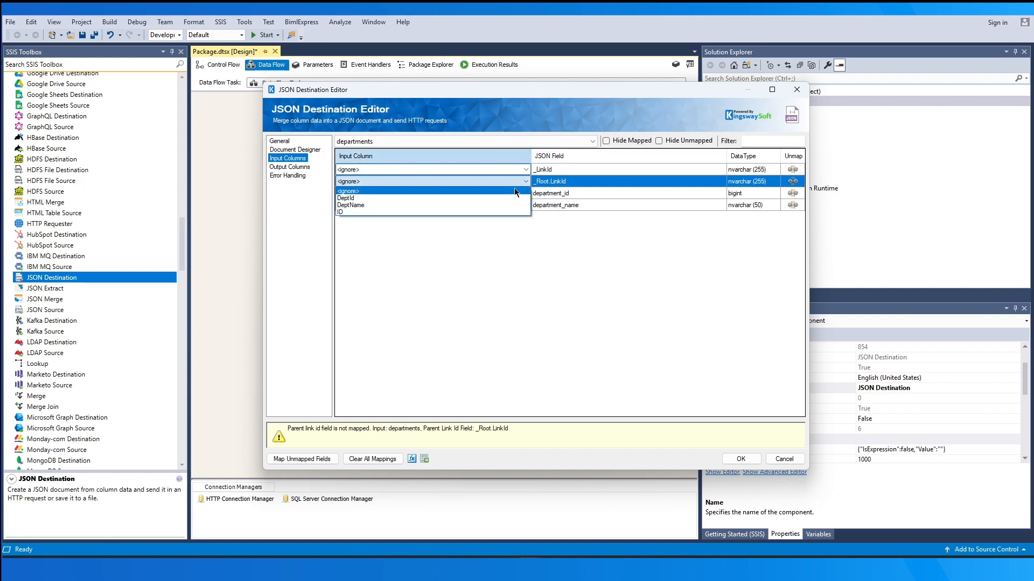
{"action": "left_click", "coordinate": [506, 212]}
{"action": "left_click", "coordinate": [508, 193]}
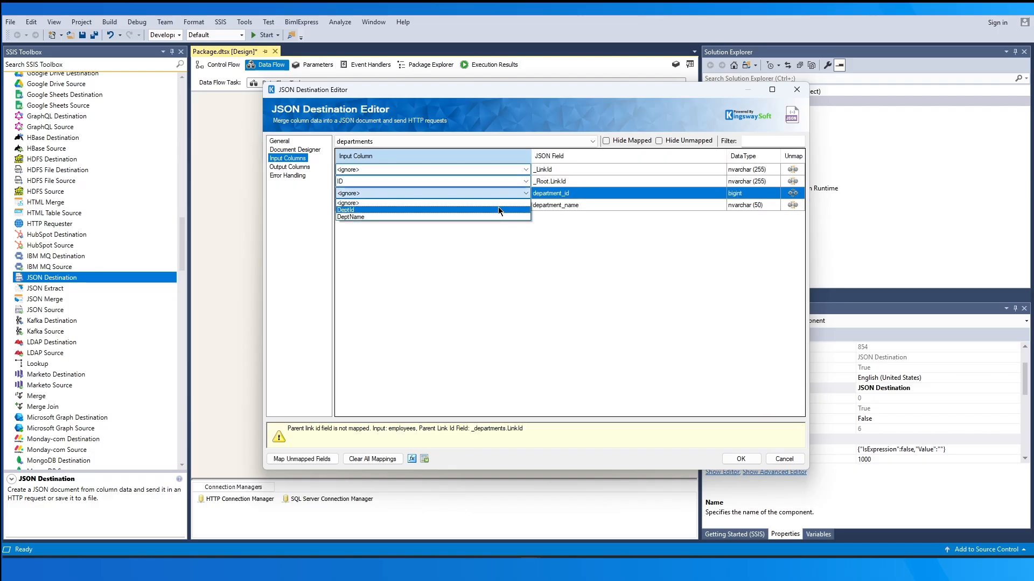
{"action": "left_click", "coordinate": [499, 207]}
{"action": "left_click", "coordinate": [499, 205]}
{"action": "left_click", "coordinate": [496, 223]}
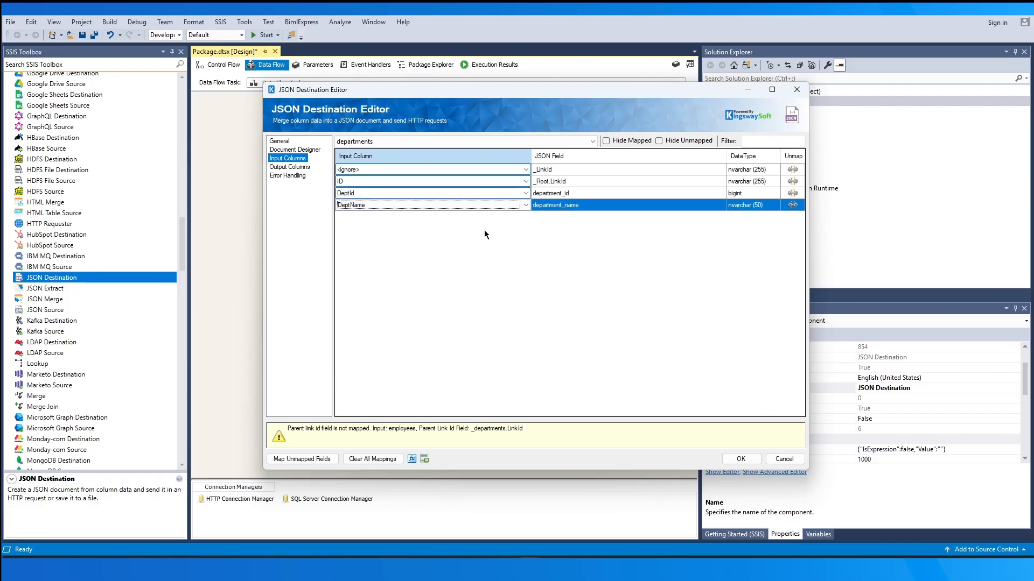
Map the employees input's DeptId column to _departments.LinkId and check the mappings of its other fields
{"action": "left_click", "coordinate": [525, 143]}
{"action": "left_click", "coordinate": [518, 170]}
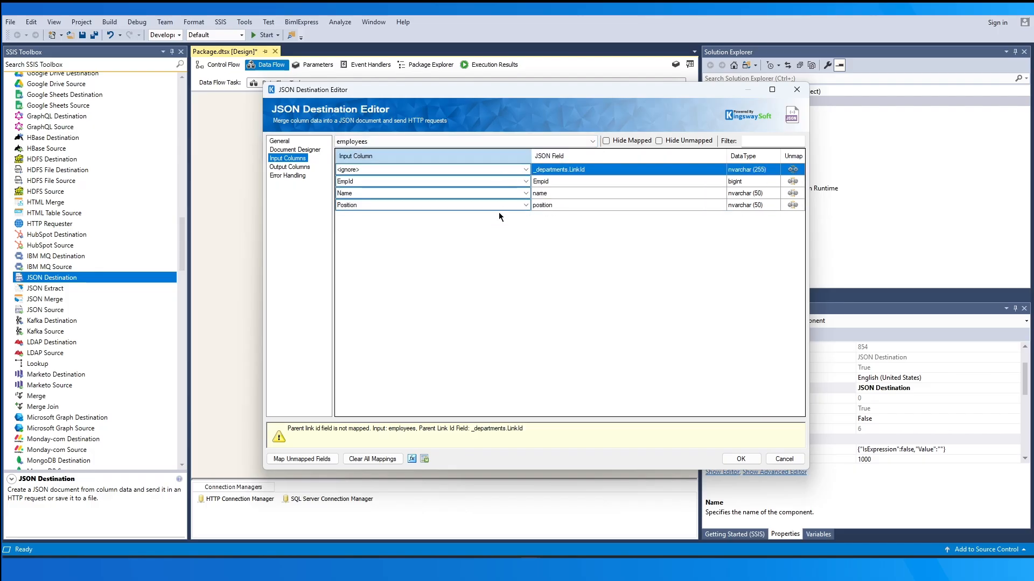
{"action": "left_click", "coordinate": [526, 169]}
{"action": "left_click", "coordinate": [509, 185]}
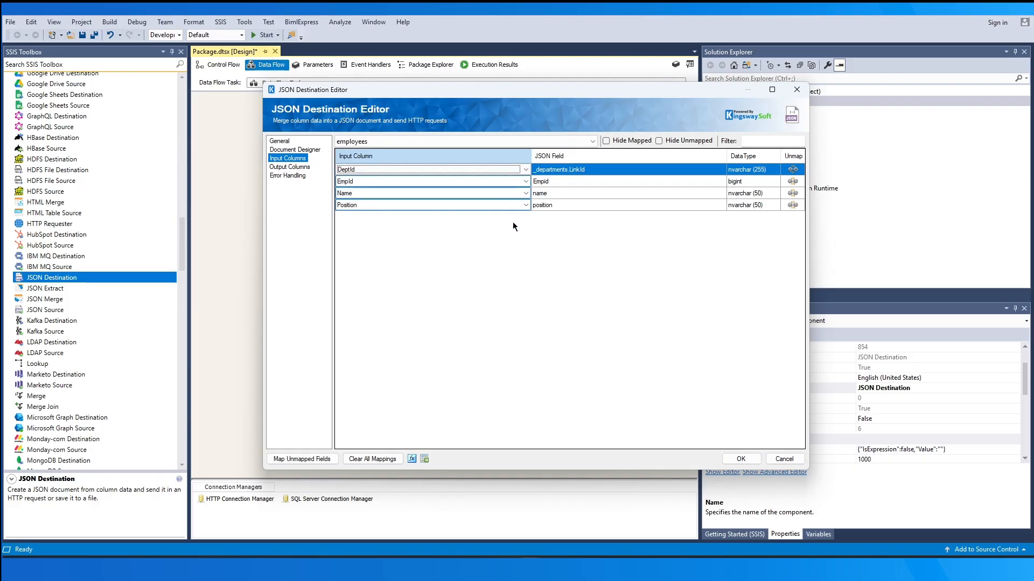
{"action": "left_click", "coordinate": [549, 194]}
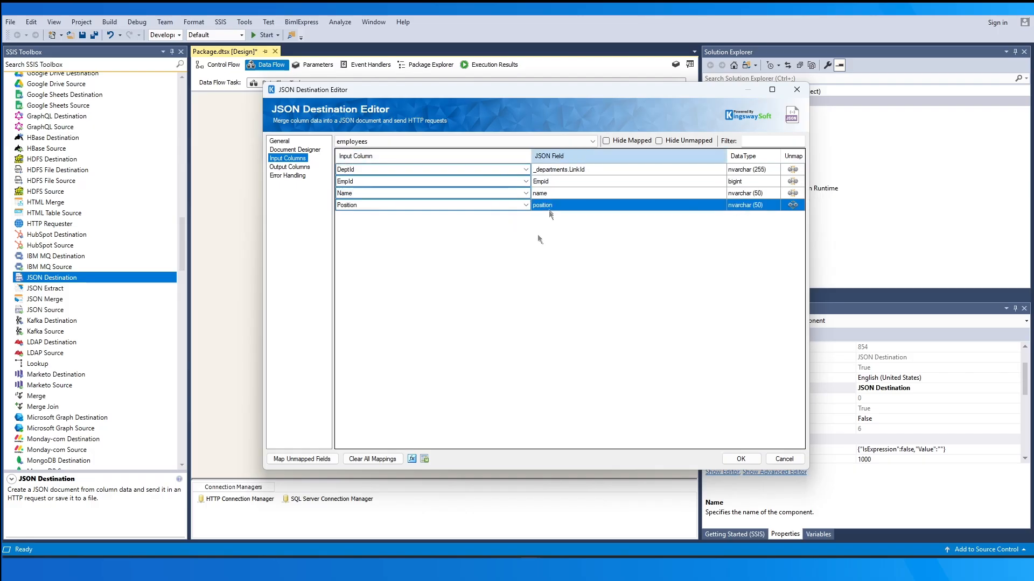
Add a custom output column named Id with the relative path .id to the destination's output columns
{"action": "left_click", "coordinate": [302, 169]}
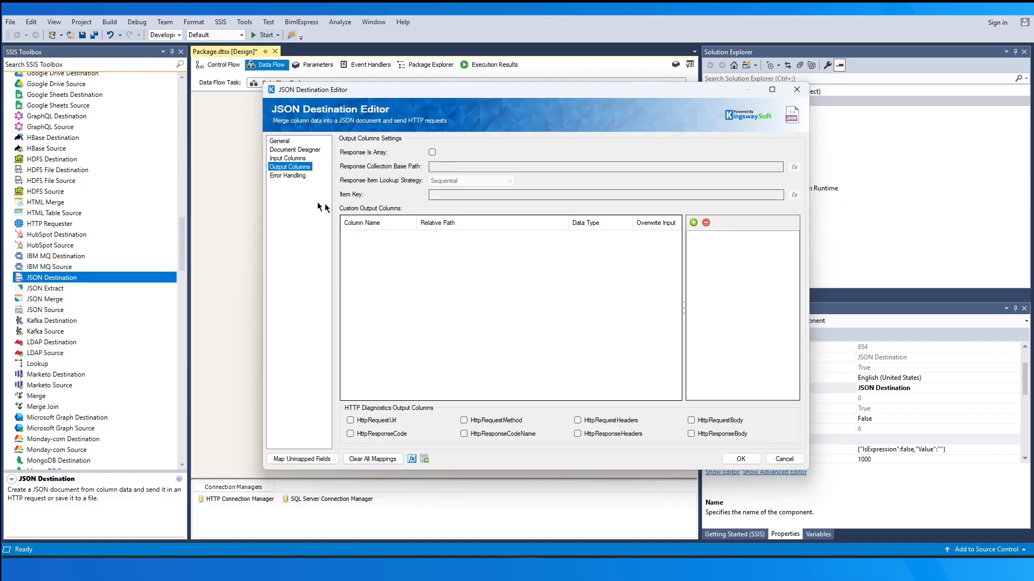
{"action": "left_click", "coordinate": [694, 222]}
{"action": "left_click", "coordinate": [405, 237]}
{"action": "type", "text": "Id"}
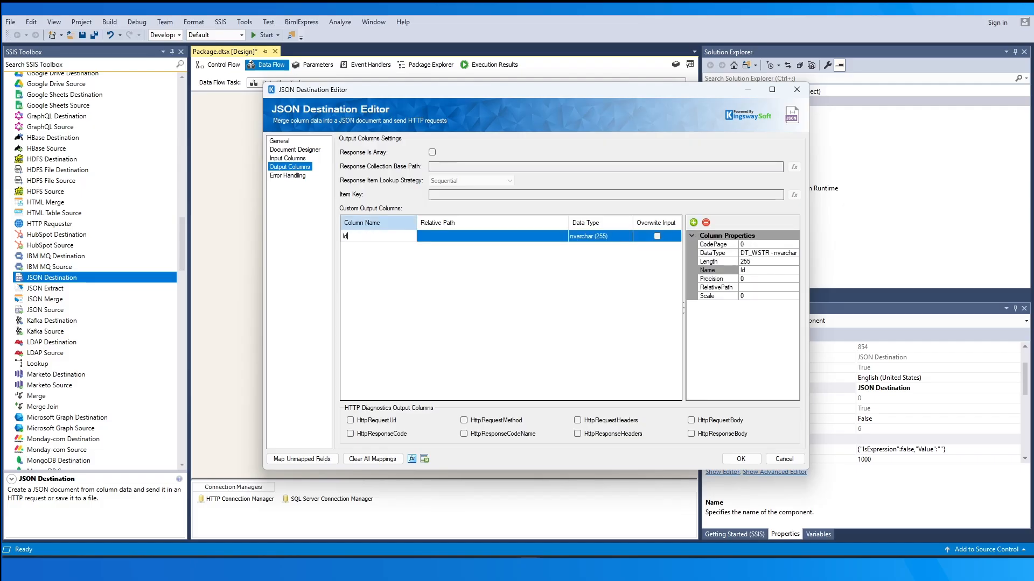
{"action": "left_click", "coordinate": [425, 237]}
{"action": "type", "text": ".id"}
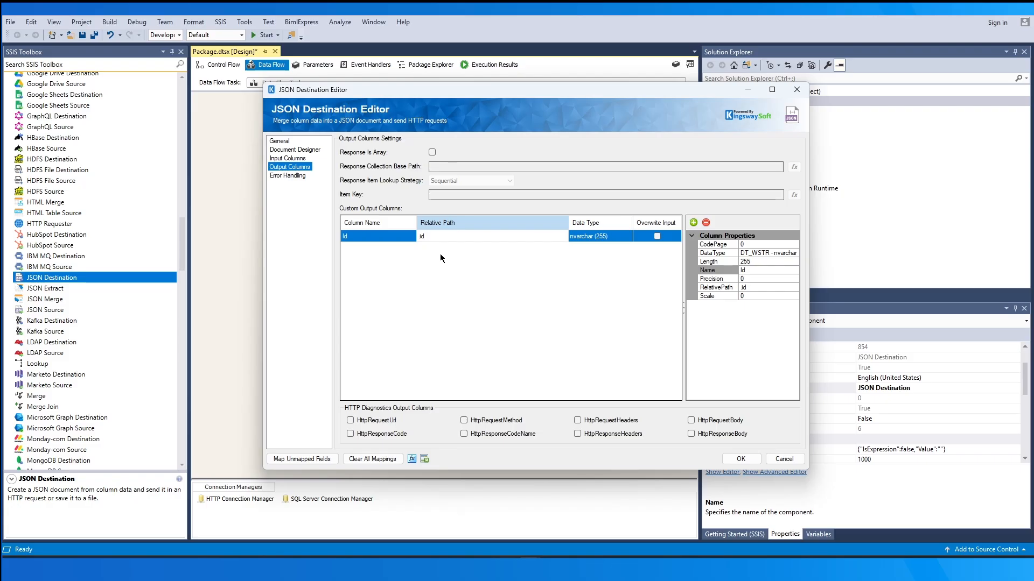
Treat the response as an array and set its collection base path to response
{"action": "left_click", "coordinate": [431, 152]}
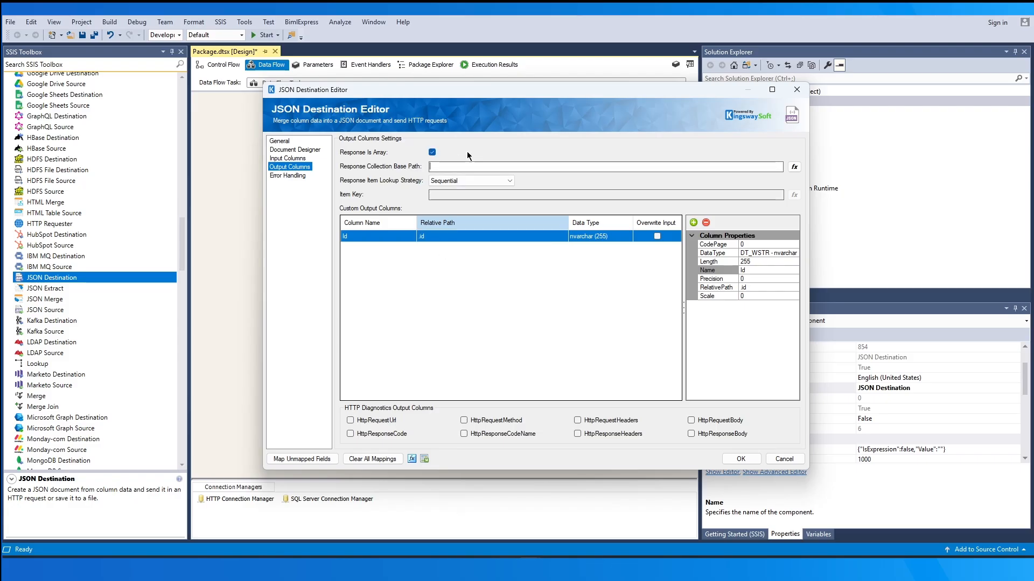
{"action": "type", "text": "response"}
Try the Item Key lookup strategy, examine the Current Batch values available for the item key expression, and restore the Sequential strategy
{"action": "left_click", "coordinate": [496, 180]}
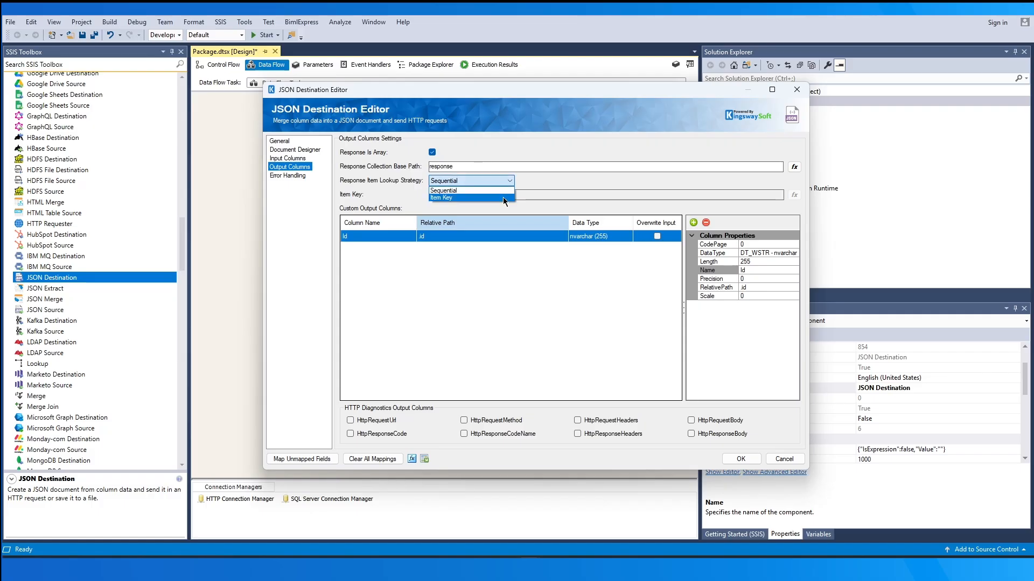
{"action": "left_click", "coordinate": [503, 197]}
{"action": "left_click", "coordinate": [794, 195]}
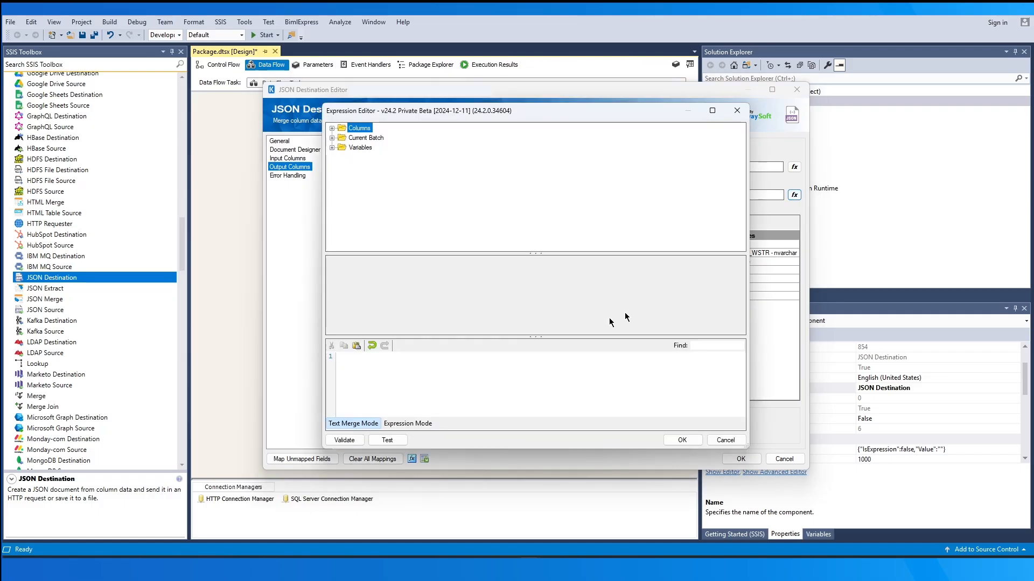
{"action": "left_click", "coordinate": [408, 424]}
{"action": "left_click", "coordinate": [332, 138]}
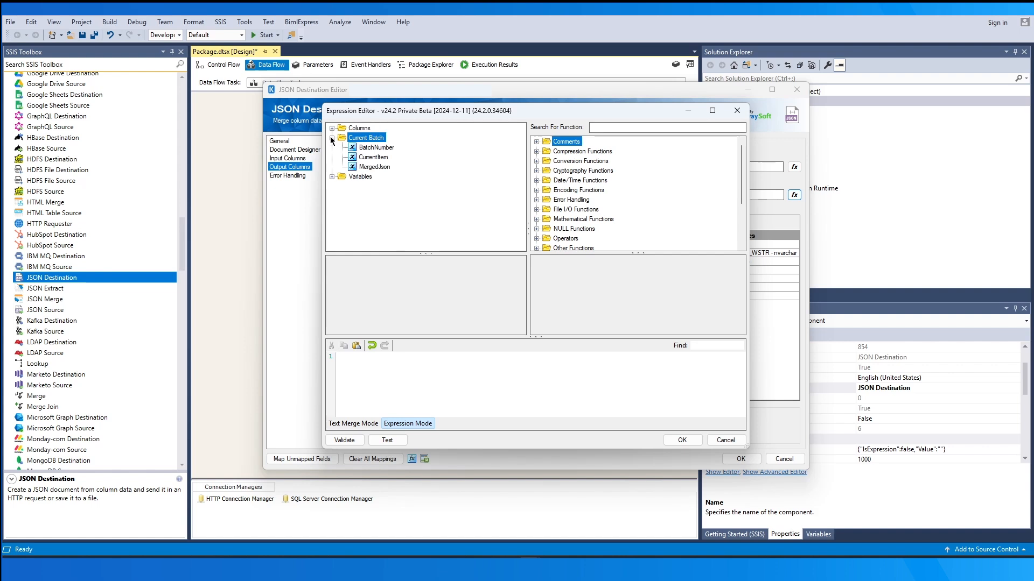
{"action": "left_click", "coordinate": [724, 440]}
{"action": "left_click", "coordinate": [478, 181]}
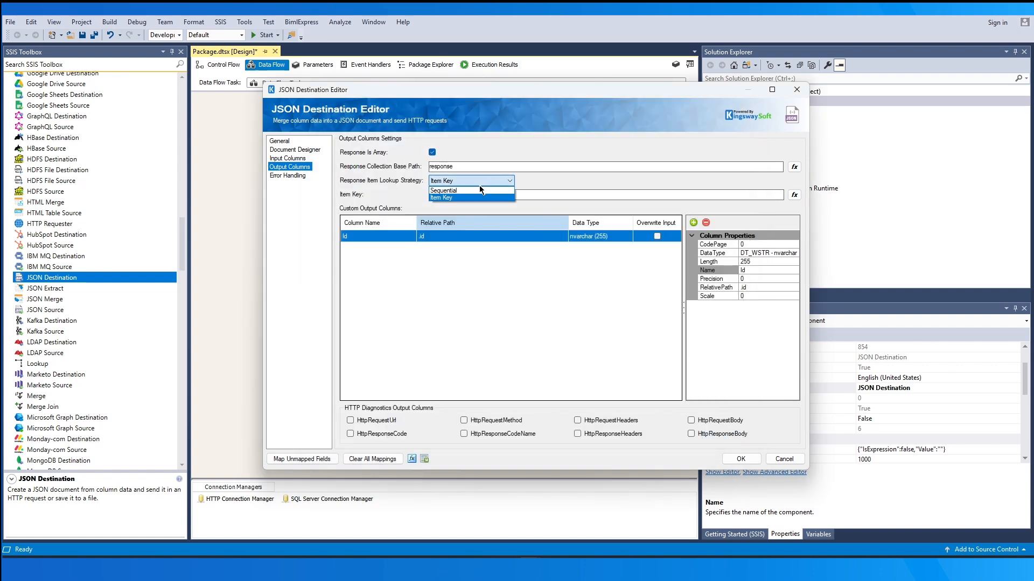
{"action": "left_click", "coordinate": [481, 190]}
Add a second custom output column named Status with the relative path .status
{"action": "left_click", "coordinate": [694, 223]}
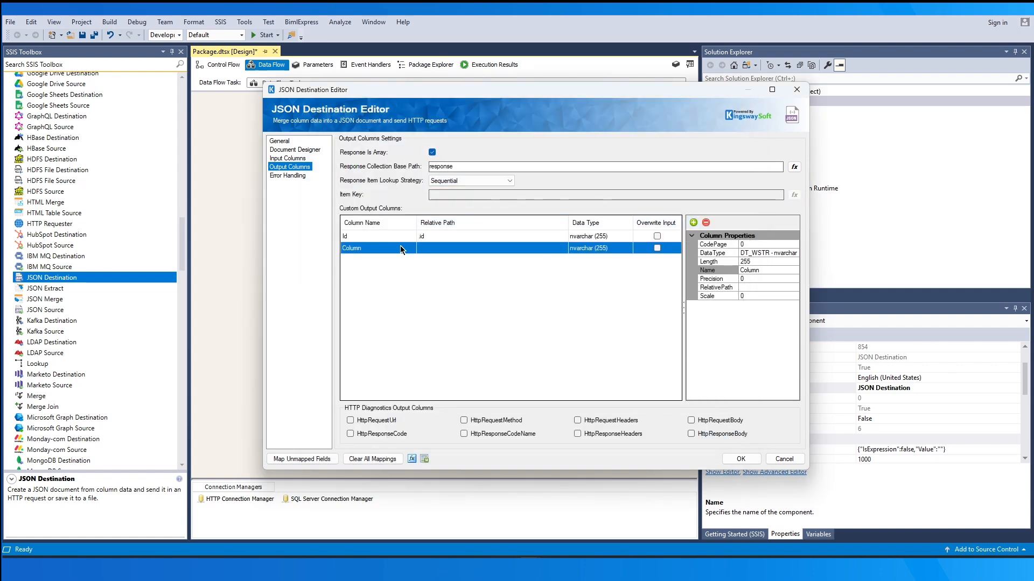
{"action": "left_click", "coordinate": [401, 248]}
{"action": "type", "text": "Status"}
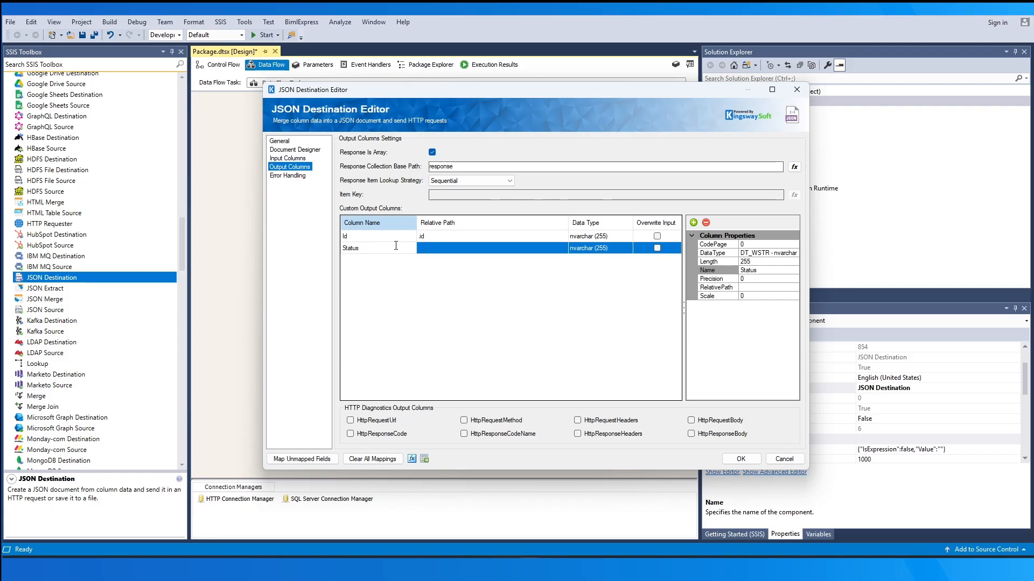
{"action": "key", "text": "Tab"}
{"action": "type", "text": "."}
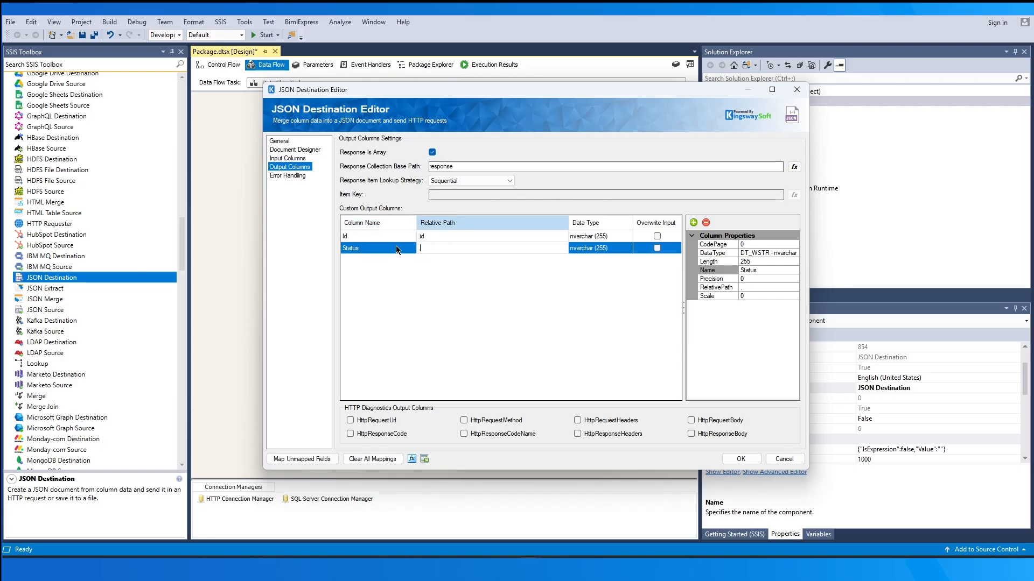
{"action": "type", "text": "stststatus"}
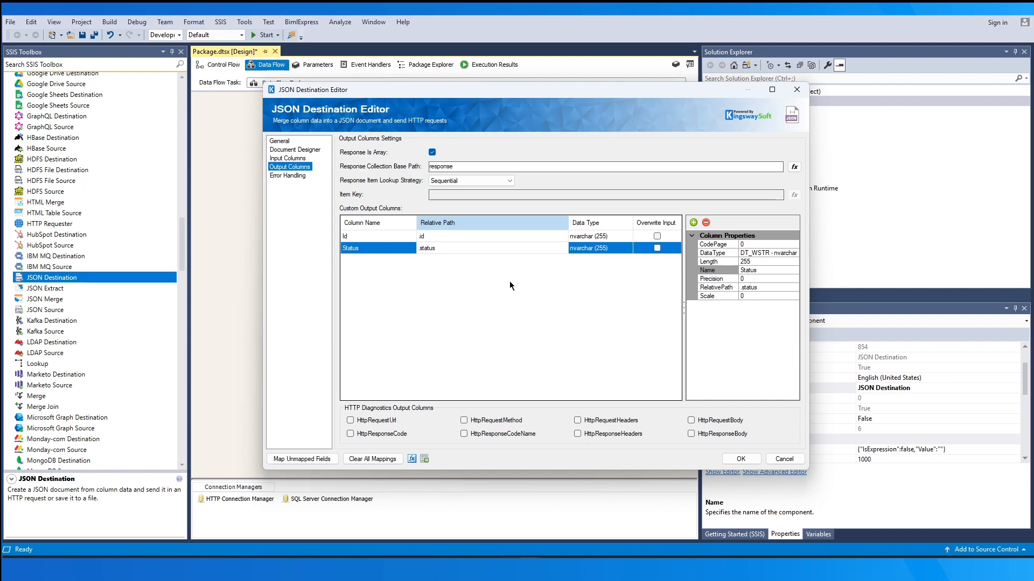
Include the HttpRequestUrl, HttpRequestHeaders, HttpRequestBody, HttpResponseCode, HttpResponseCodeName and HttpResponseBody diagnostics columns in the output
{"action": "left_click", "coordinate": [353, 421]}
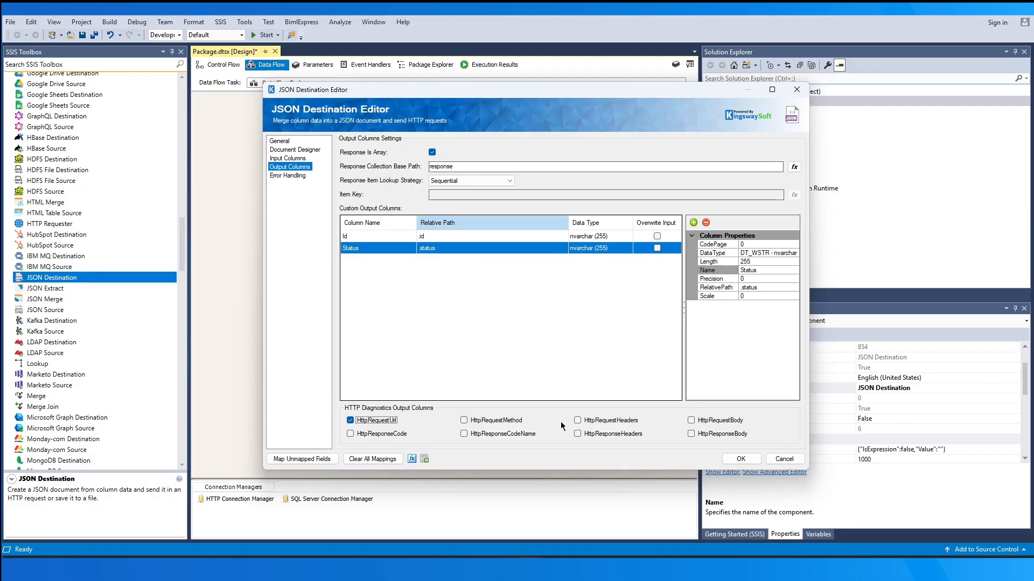
{"action": "left_click", "coordinate": [577, 421]}
{"action": "left_click", "coordinate": [692, 421]}
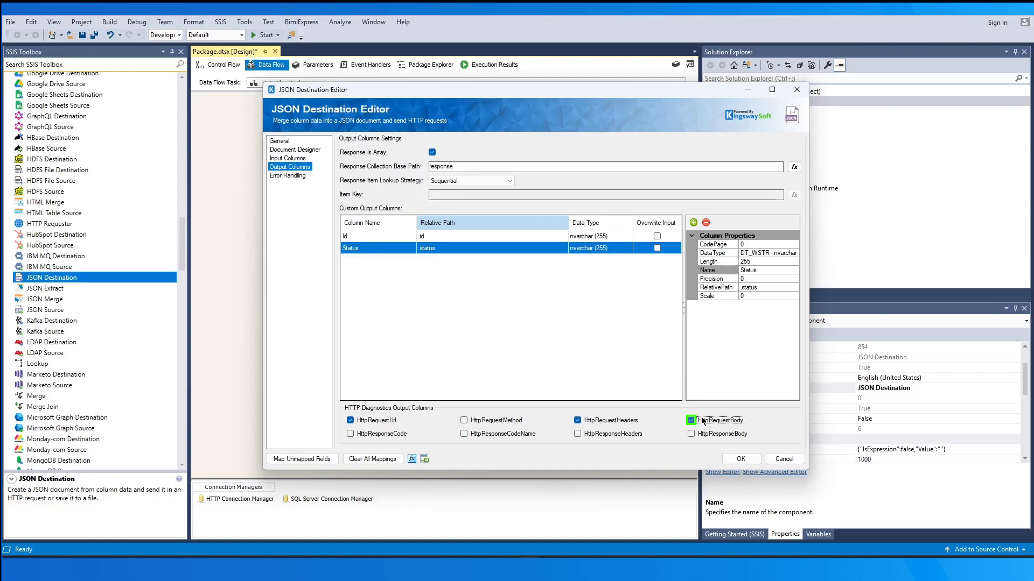
{"action": "left_click", "coordinate": [350, 434]}
{"action": "left_click", "coordinate": [488, 435]}
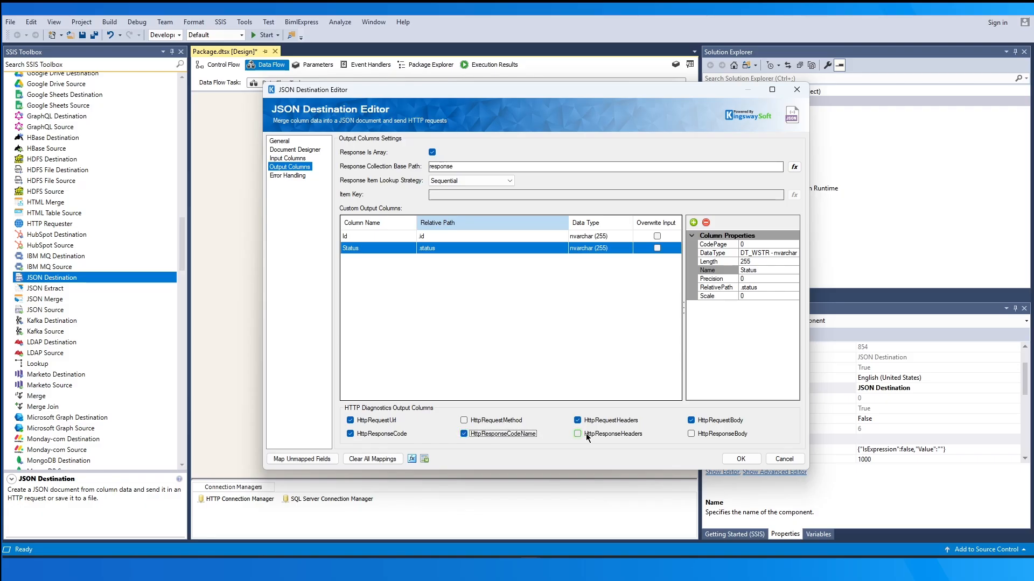
{"action": "left_click", "coordinate": [692, 434]}
Set the JSON Destination's error handling to redirect rows to the error output and save its configuration
{"action": "left_click", "coordinate": [296, 178]}
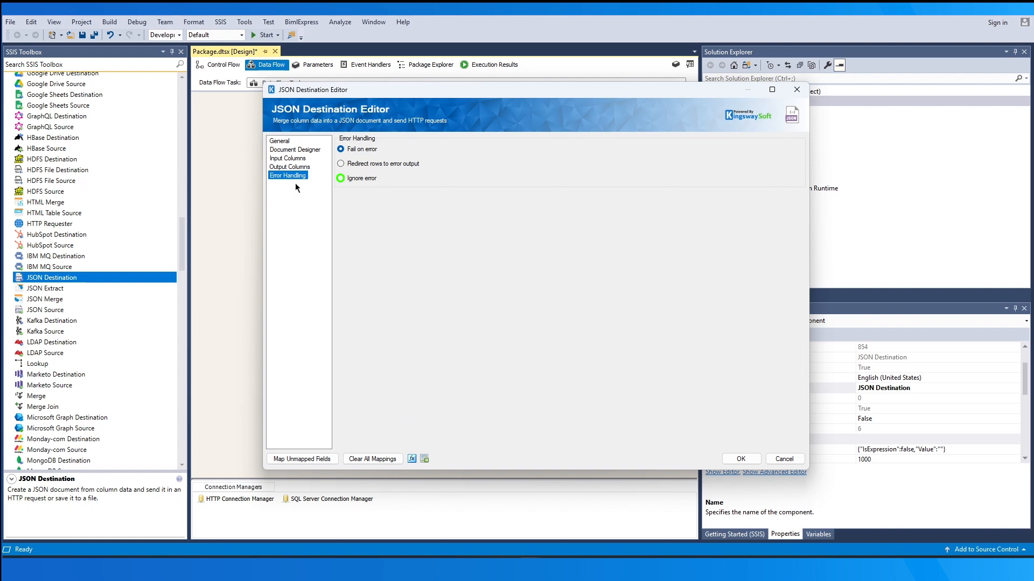
{"action": "left_click", "coordinate": [340, 164]}
{"action": "left_click", "coordinate": [741, 459]}
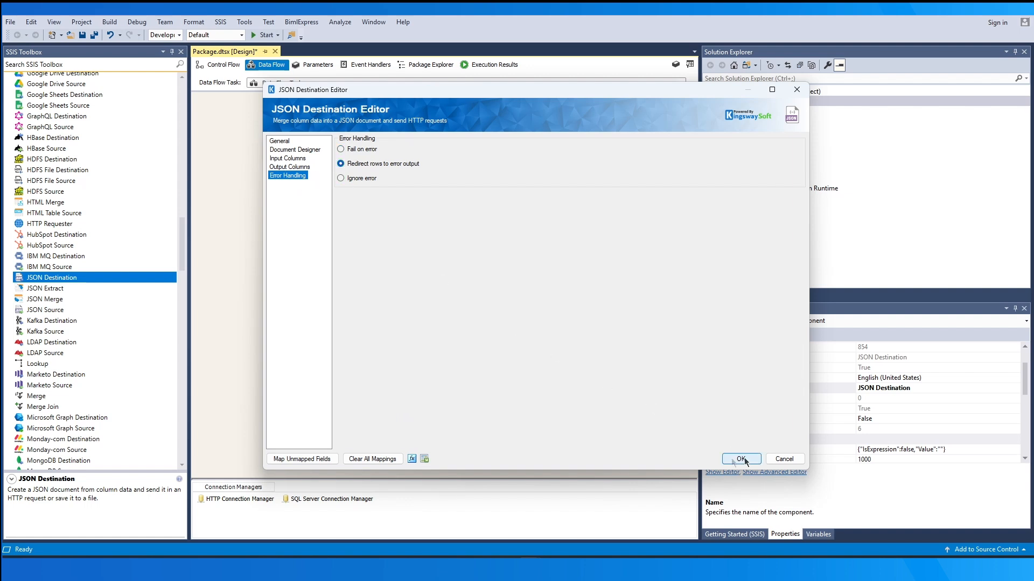
Add two Dummy Destinations to the data flow and connect the JSON Destination's default output to the first one
{"action": "left_click_drag", "start_coordinate": [182, 259], "coordinate": [181, 120]}
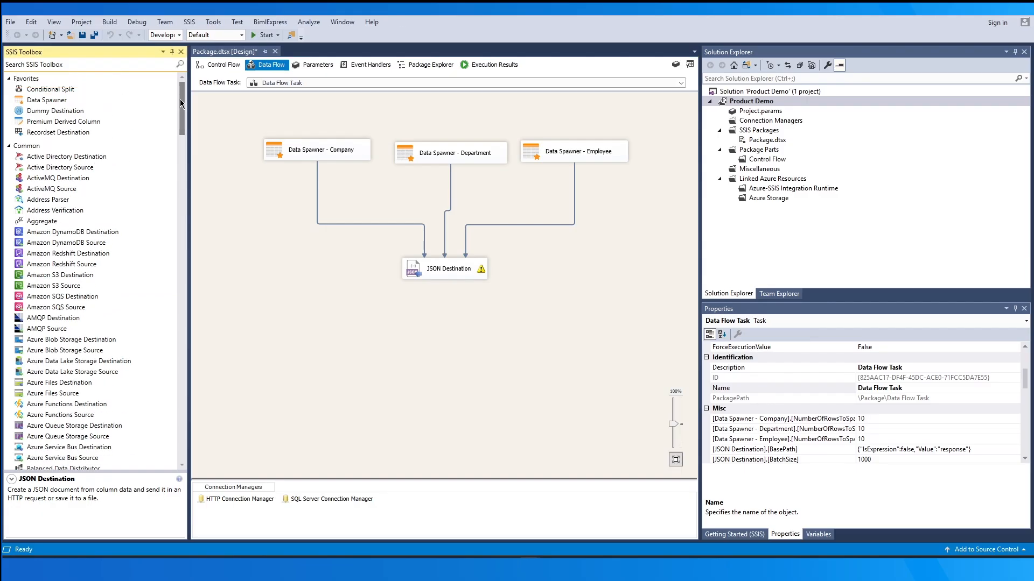
{"action": "double_click", "coordinate": [81, 110]}
{"action": "left_click_drag", "start_coordinate": [98, 114], "coordinate": [485, 329]}
{"action": "left_click", "coordinate": [449, 272]}
{"action": "left_click_drag", "start_coordinate": [452, 293], "coordinate": [398, 336]}
Connect the JSON Destination's Data Spawner - Company error output to Dummy Destination 1, accepting the error output configuration
{"action": "left_click", "coordinate": [460, 293]}
{"action": "left_click_drag", "start_coordinate": [462, 294], "coordinate": [538, 343]}
{"action": "left_click", "coordinate": [544, 290]}
{"action": "left_click", "coordinate": [518, 295]}
{"action": "left_click", "coordinate": [568, 334]}
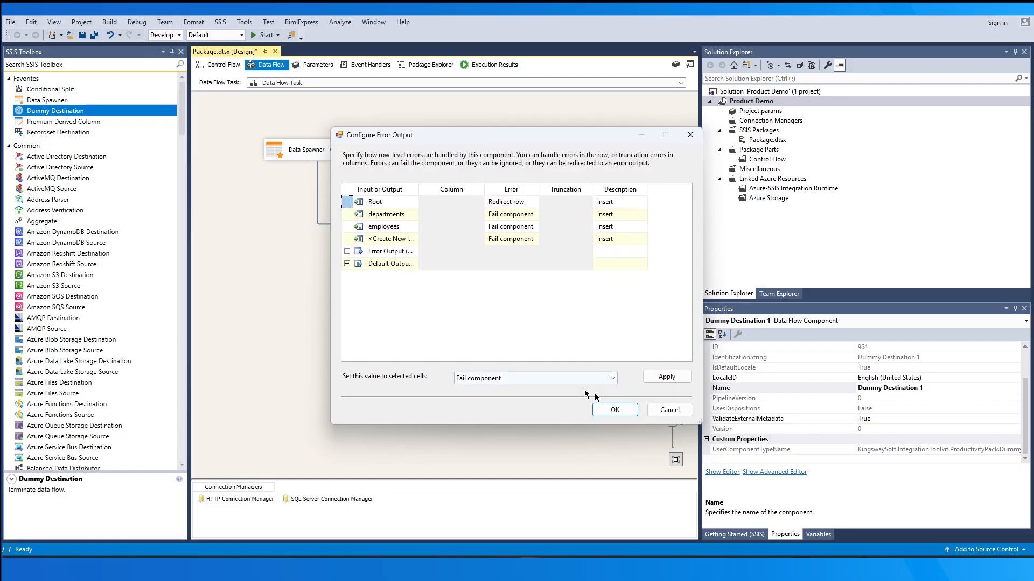
{"action": "left_click", "coordinate": [614, 410]}
Examine the column metadata of the default output and error output paths leaving the JSON Destination
{"action": "left_click", "coordinate": [434, 304]}
{"action": "double_click", "coordinate": [434, 304]}
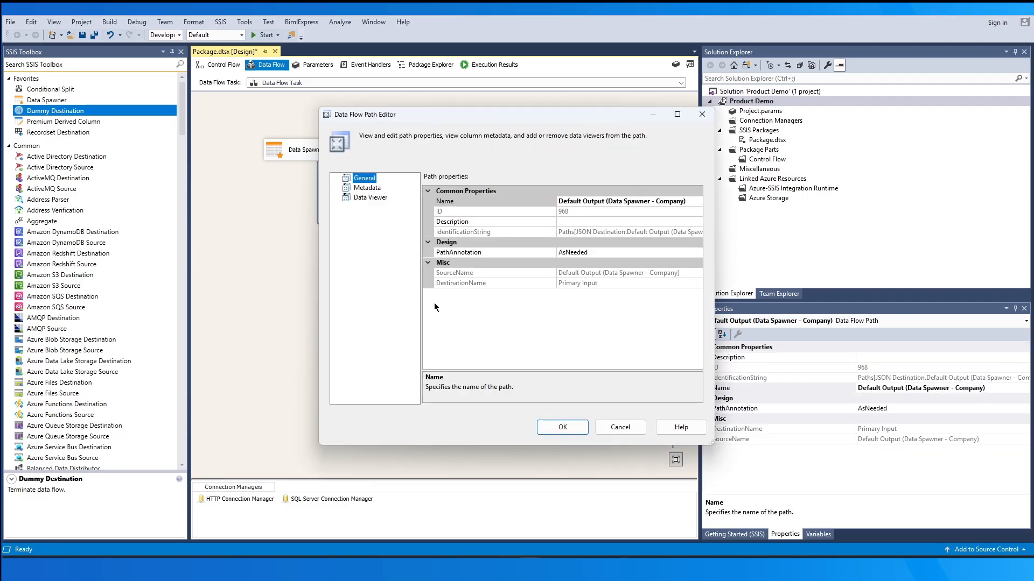
{"action": "left_click", "coordinate": [374, 189]}
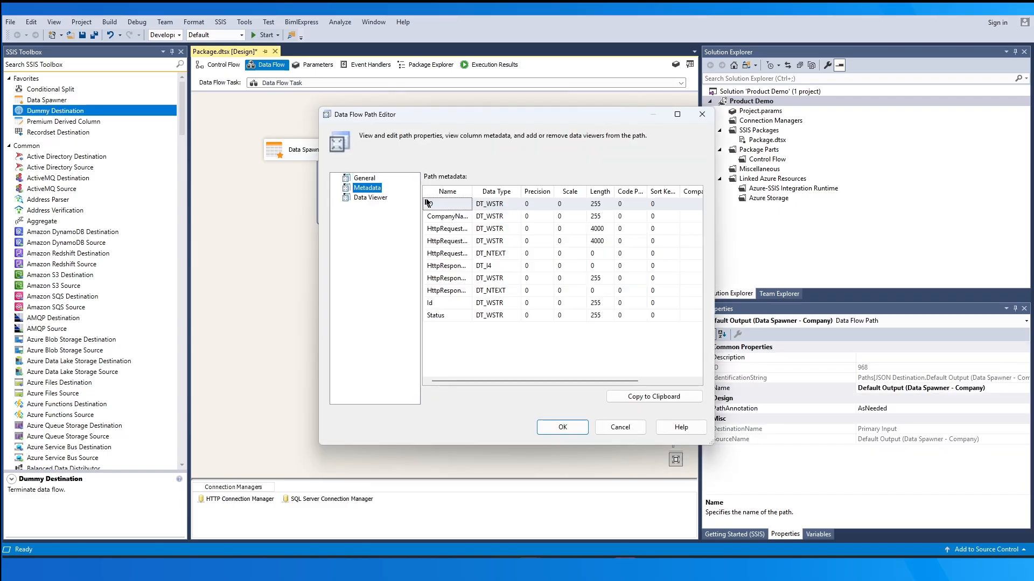
{"action": "left_click_drag", "start_coordinate": [471, 193], "coordinate": [537, 194]}
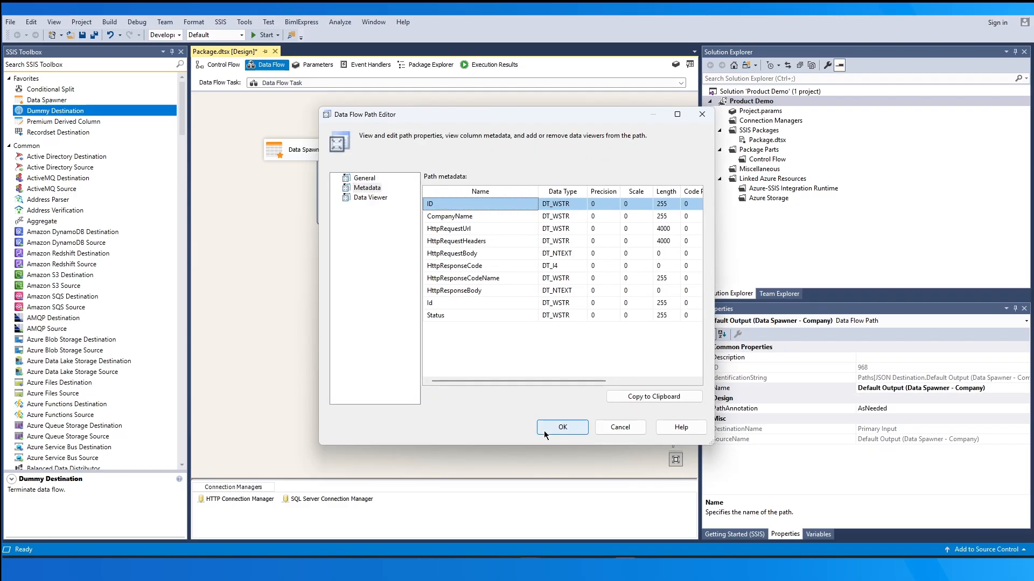
{"action": "left_click", "coordinate": [544, 430]}
{"action": "double_click", "coordinate": [504, 306]}
{"action": "left_click", "coordinate": [377, 191]}
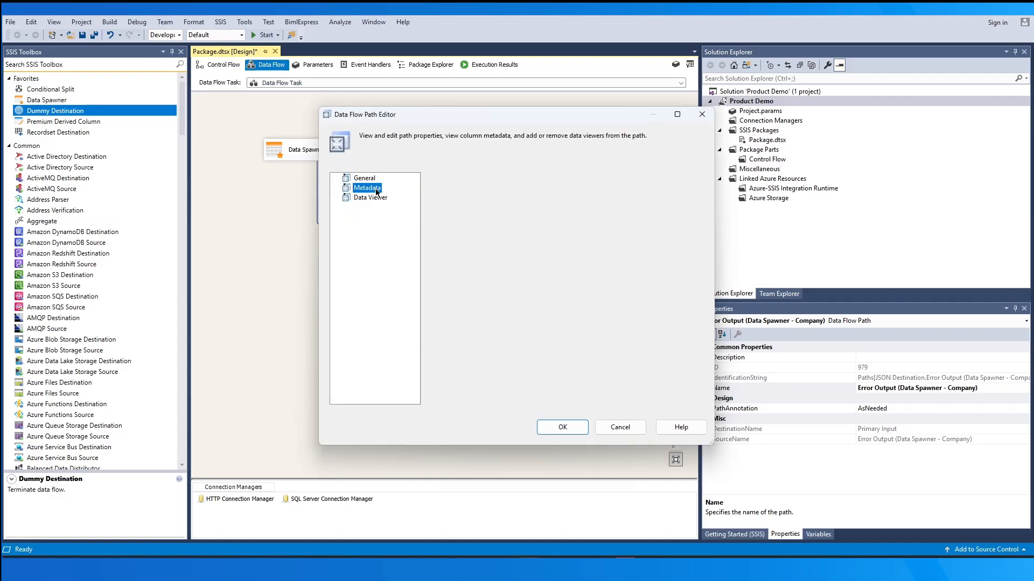
{"action": "left_click_drag", "start_coordinate": [472, 192], "coordinate": [531, 193]}
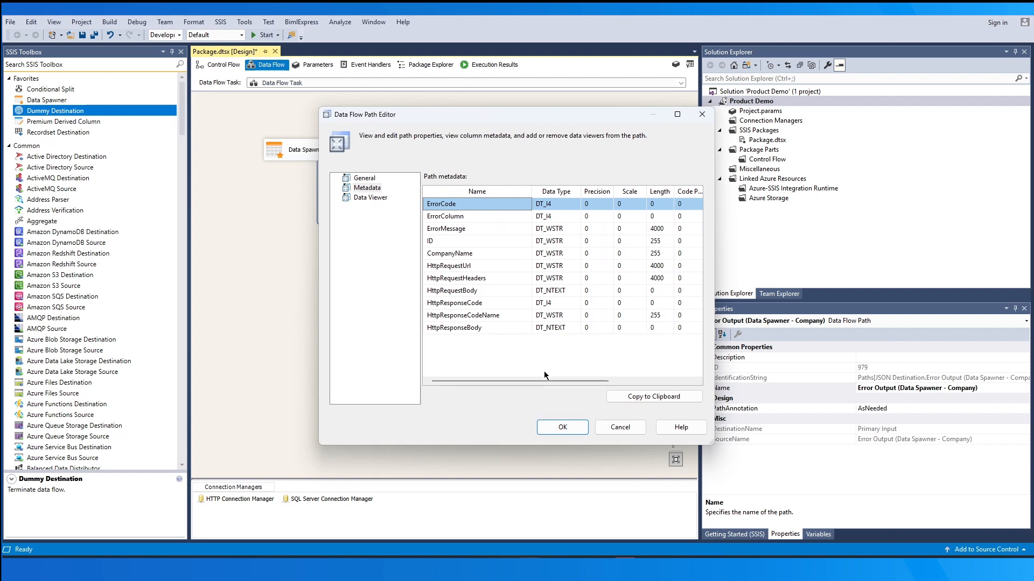
{"action": "left_click", "coordinate": [552, 427]}
Add a third Dummy Destination, connect the Orphaned Children Error Output to it, and rearrange the dummy destinations for clarity
{"action": "left_click_drag", "start_coordinate": [83, 119], "coordinate": [618, 353]}
{"action": "left_click", "coordinate": [463, 276]}
{"action": "left_click_drag", "start_coordinate": [445, 291], "coordinate": [634, 358]}
{"action": "left_click", "coordinate": [509, 334]}
{"action": "left_click_drag", "start_coordinate": [510, 334], "coordinate": [468, 397]}
{"action": "left_click_drag", "start_coordinate": [625, 355], "coordinate": [591, 353]}
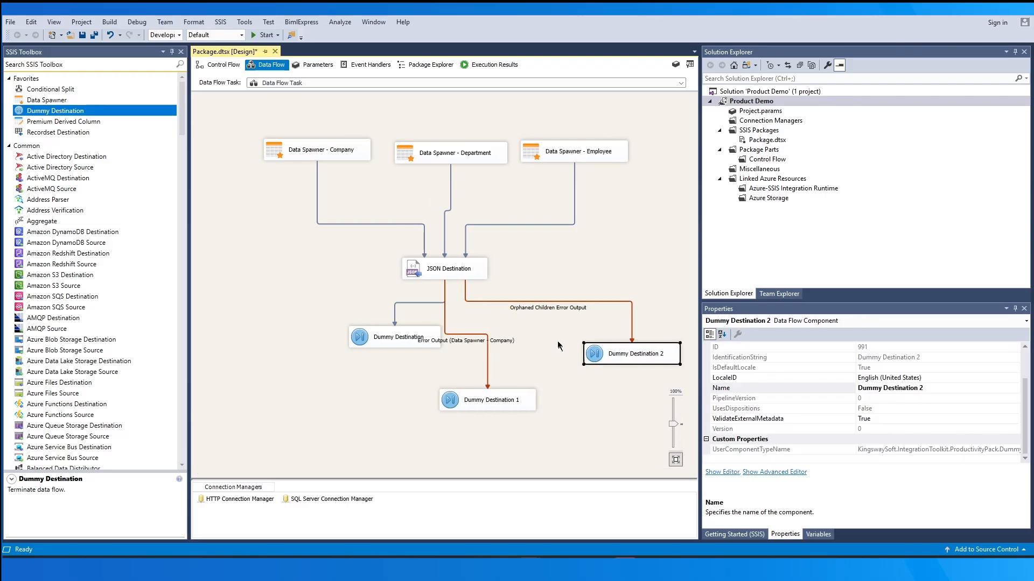
Examine the column metadata of the Orphaned Children Error Output path
{"action": "left_click", "coordinate": [557, 346]}
{"action": "left_click", "coordinate": [553, 311]}
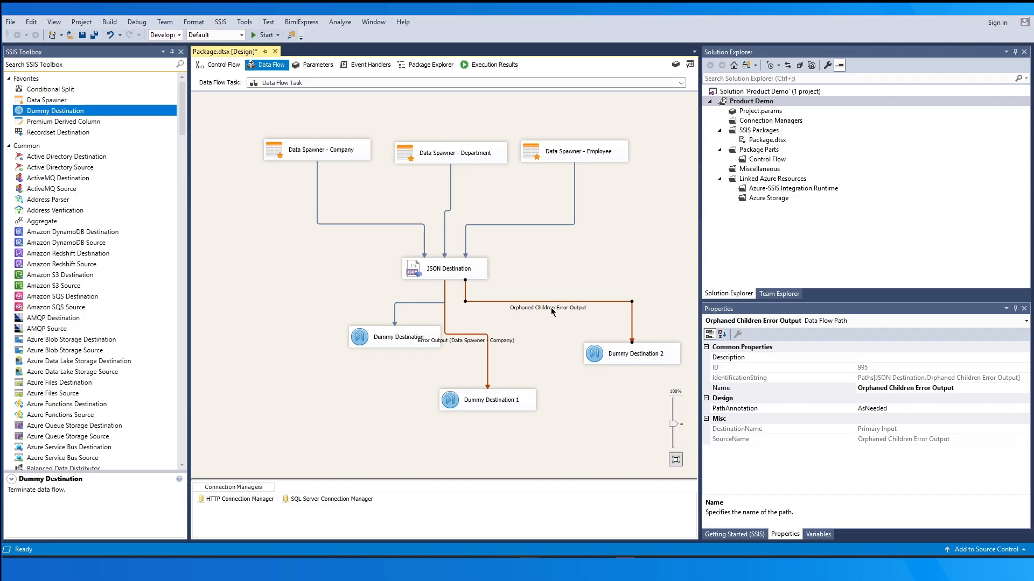
{"action": "double_click", "coordinate": [551, 305]}
{"action": "left_click", "coordinate": [366, 187]}
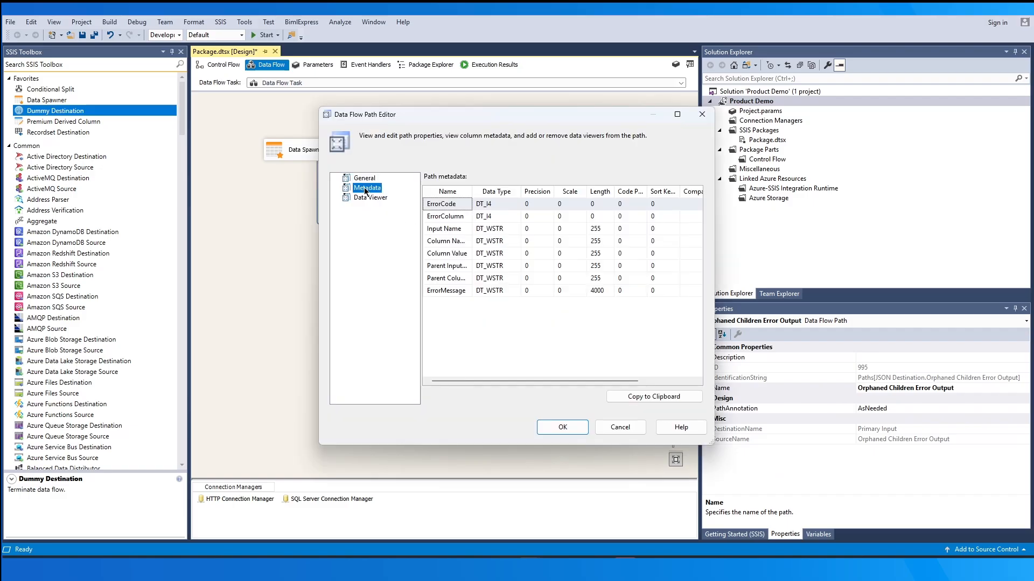
{"action": "left_click", "coordinate": [469, 204]}
{"action": "left_click", "coordinate": [562, 427]}
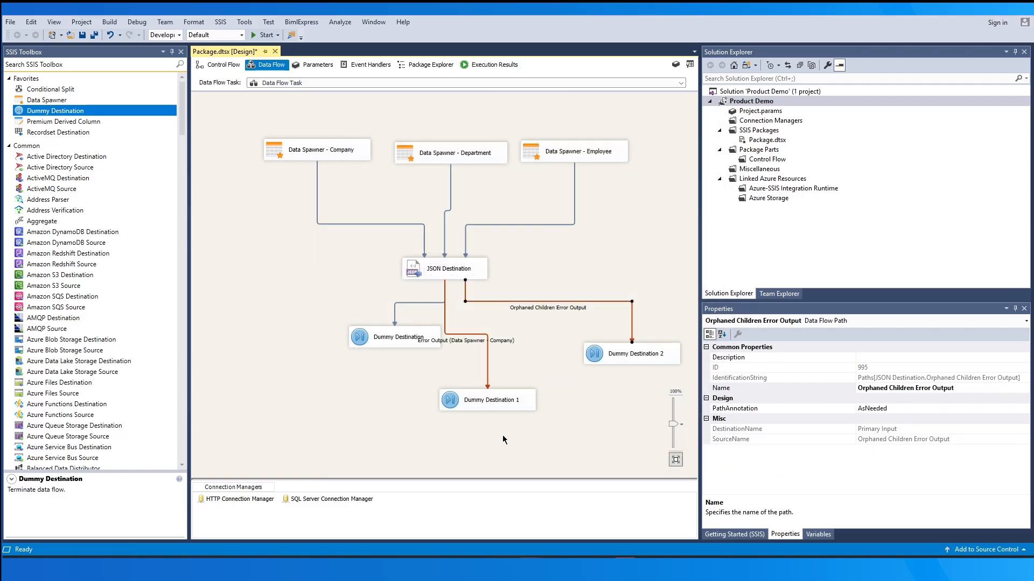
{"action": "left_click", "coordinate": [504, 441]}
{"action": "left_click", "coordinate": [386, 346]}
{"action": "left_click", "coordinate": [341, 407]}
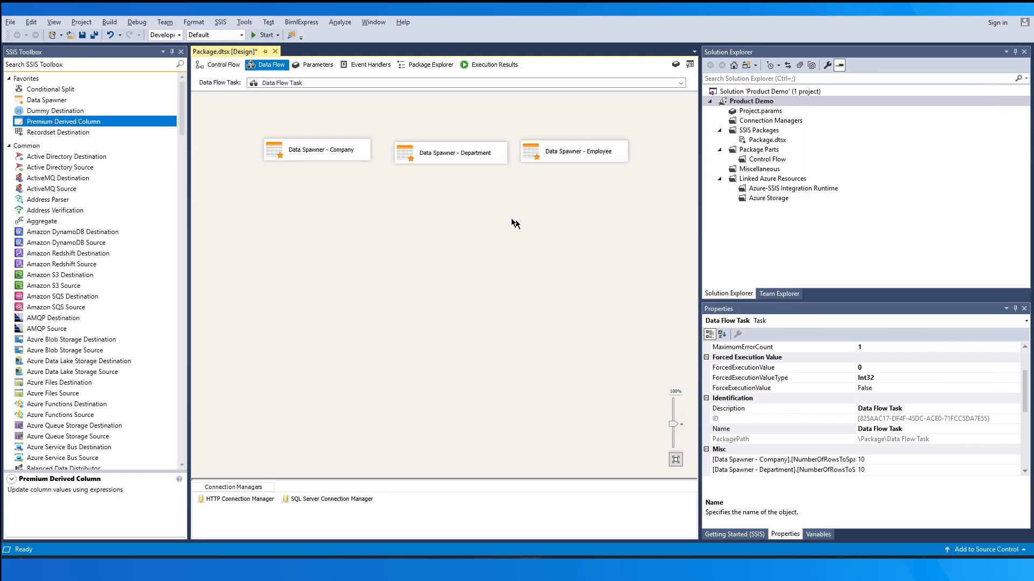
Add a JSON Merge component to the data flow below the three data spawners
{"action": "left_click_drag", "start_coordinate": [182, 116], "coordinate": [193, 252]}
{"action": "left_click", "coordinate": [59, 291]}
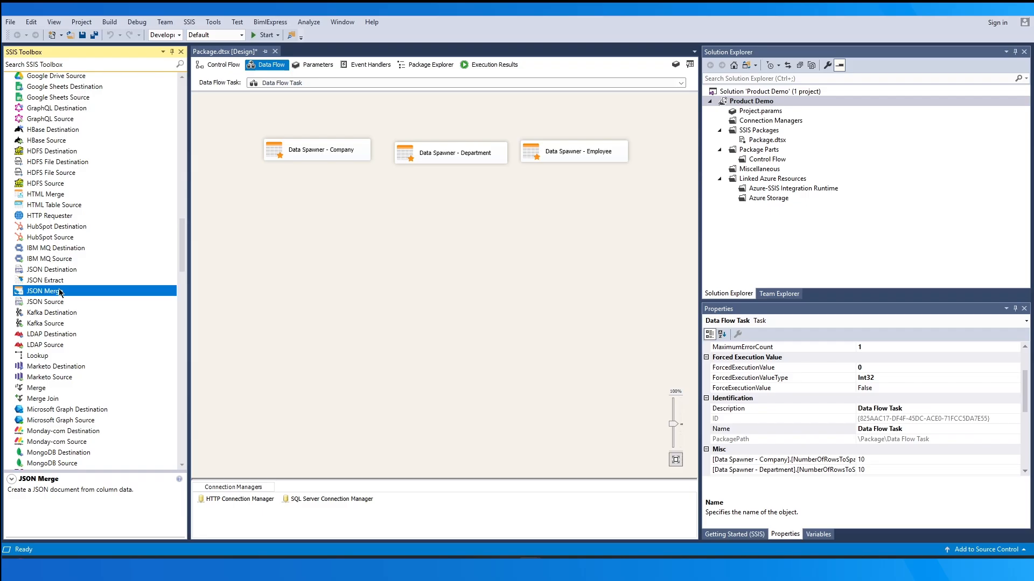
{"action": "left_click_drag", "start_coordinate": [60, 292], "coordinate": [380, 253]}
{"action": "left_click", "coordinate": [537, 239]}
Import the JSON Merge document structure from the file toWrite.json
{"action": "double_click", "coordinate": [441, 263]}
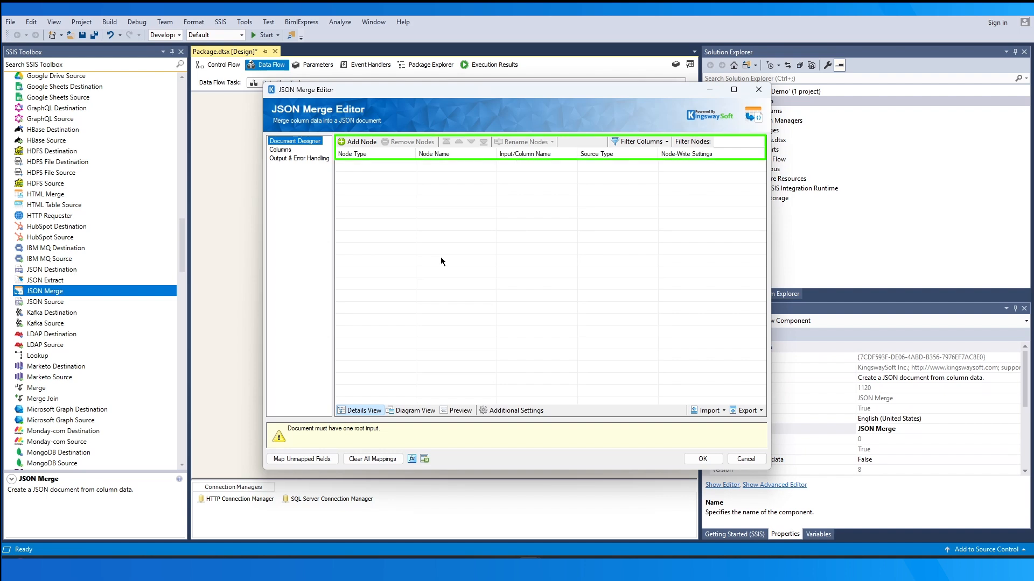
{"action": "left_click", "coordinate": [707, 410]}
{"action": "left_click", "coordinate": [732, 387]}
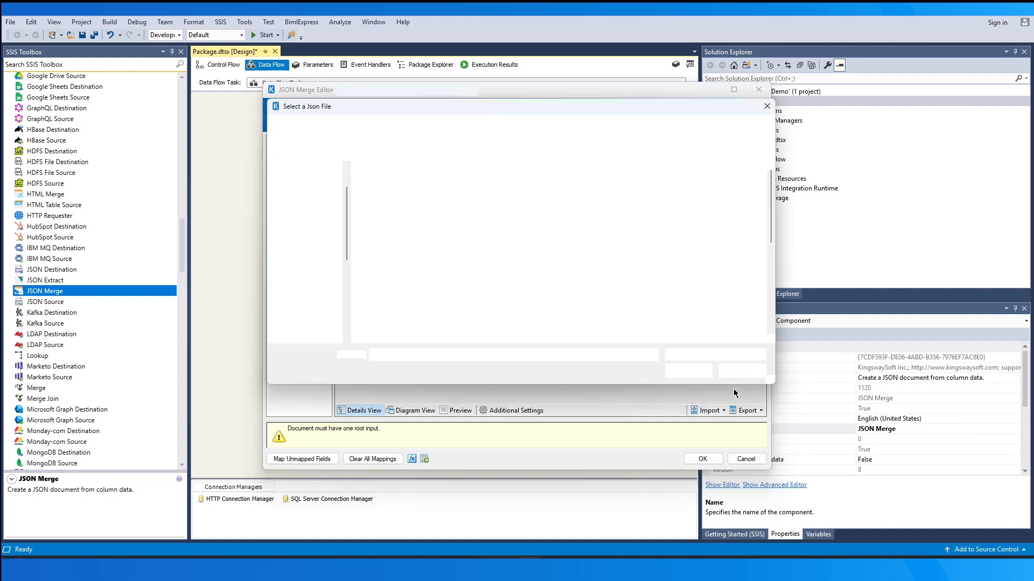
{"action": "left_click", "coordinate": [480, 186]}
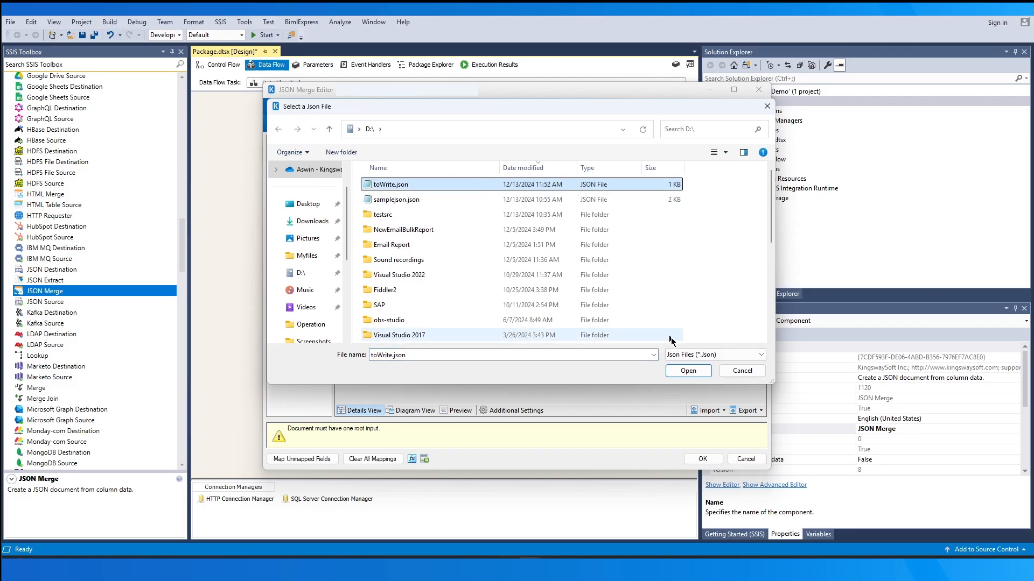
{"action": "left_click", "coordinate": [688, 371]}
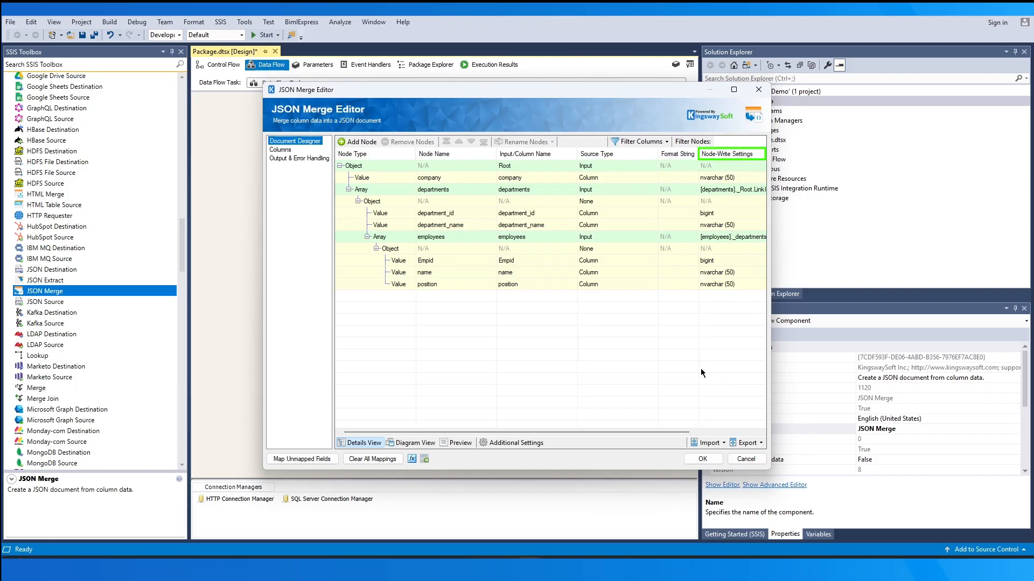
Show the Is Repeated column in the document designer and widen the JSON Merge editor
{"action": "left_click", "coordinate": [640, 142]}
{"action": "left_click", "coordinate": [686, 163]}
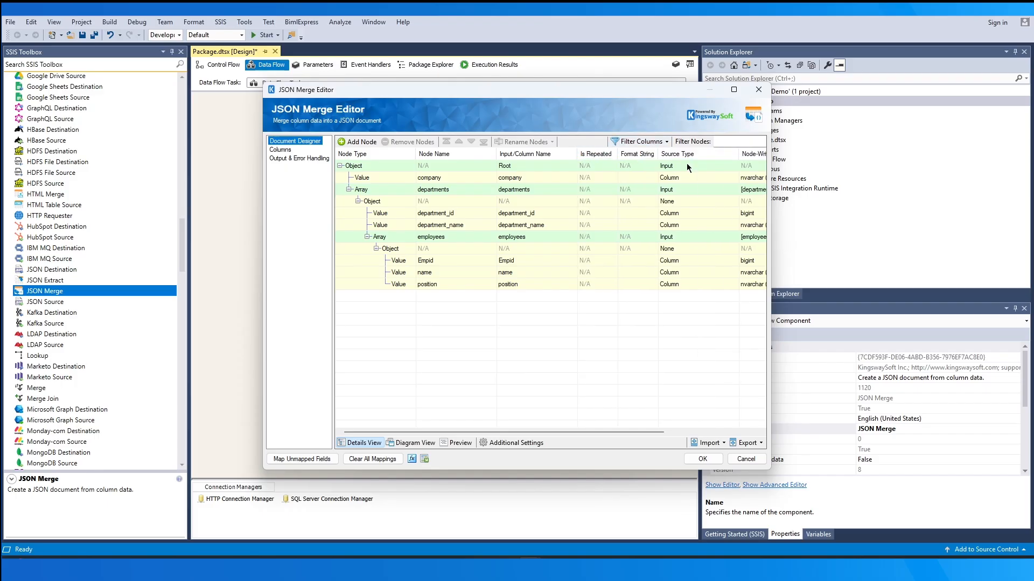
{"action": "left_click_drag", "start_coordinate": [769, 316], "coordinate": [833, 316]}
Review the employees-to-departments relationship and the Root column mappings, and save the JSON Merge configuration
{"action": "double_click", "coordinate": [792, 237]}
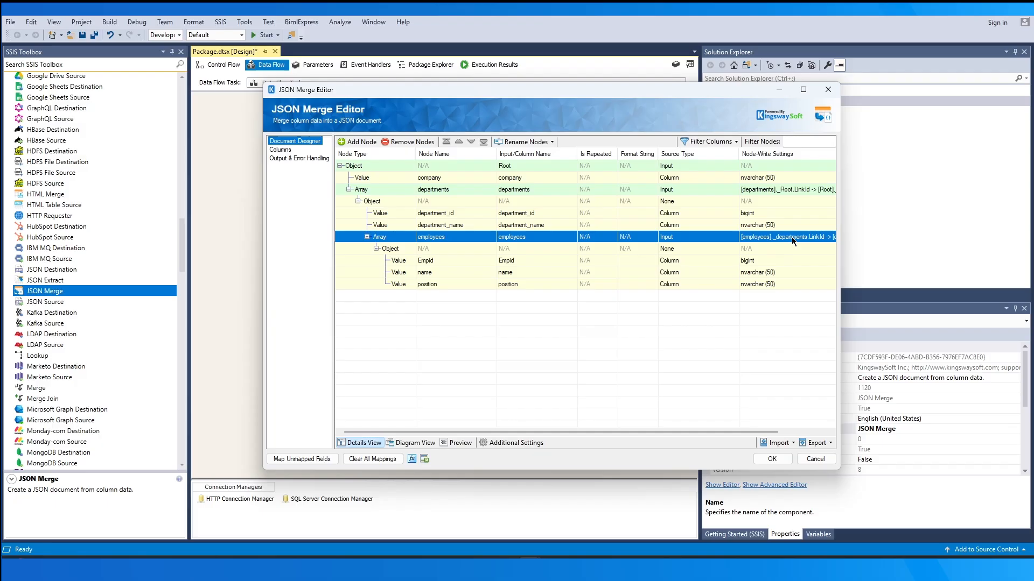
{"action": "left_click_drag", "start_coordinate": [520, 217], "coordinate": [598, 245]}
{"action": "key", "text": "Return"}
{"action": "left_click", "coordinate": [280, 150]}
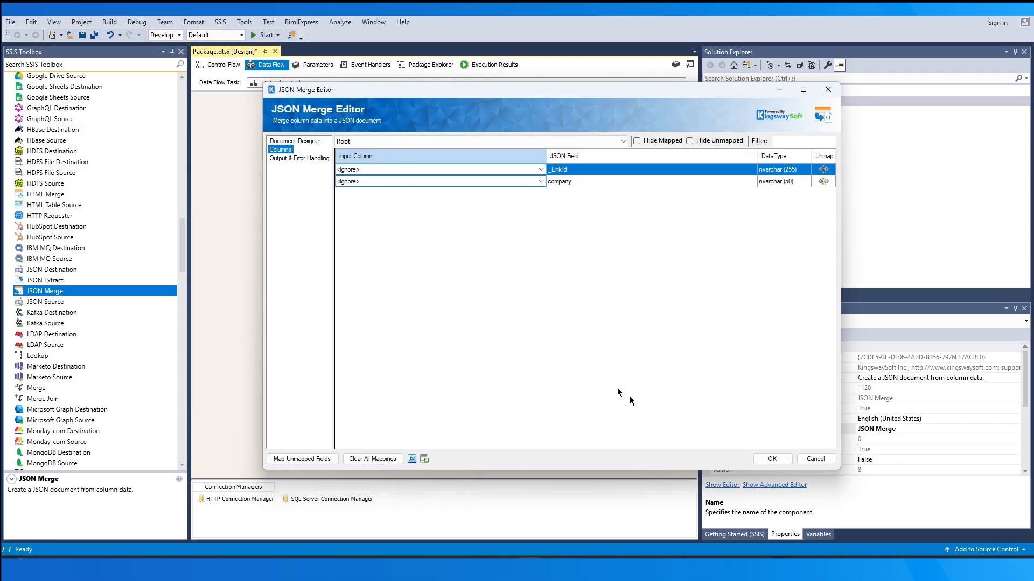
{"action": "left_click", "coordinate": [772, 459]}
Connect Data Spawner - Company to the Root input of JSON Merge
{"action": "left_click", "coordinate": [353, 143]}
{"action": "left_click_drag", "start_coordinate": [322, 170], "coordinate": [414, 262]}
{"action": "left_click", "coordinate": [461, 316]}
{"action": "left_click", "coordinate": [468, 324]}
{"action": "left_click", "coordinate": [568, 333]}
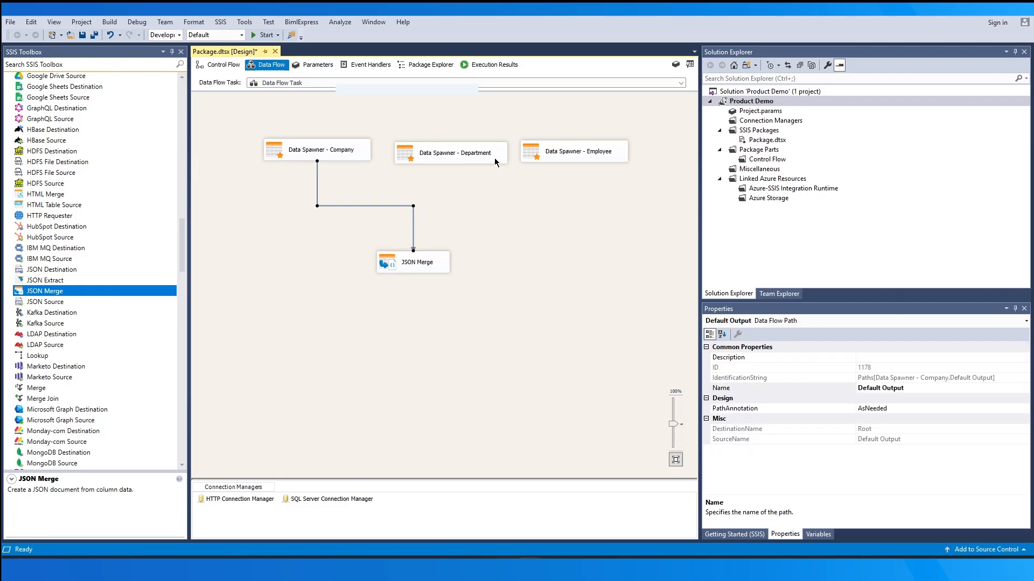
Connect Data Spawner - Department to the departments input of JSON Merge
{"action": "left_click", "coordinate": [495, 157]}
{"action": "left_click_drag", "start_coordinate": [456, 181], "coordinate": [439, 264]}
{"action": "left_click", "coordinate": [474, 318]}
{"action": "left_click", "coordinate": [480, 329]}
{"action": "left_click", "coordinate": [548, 335]}
Connect Data Spawner - Employee to the employees input of JSON Merge
{"action": "left_click", "coordinate": [579, 153]}
{"action": "mouse_move", "coordinate": [580, 172]}
{"action": "left_mouse_down"}
{"action": "mouse_move", "coordinate": [447, 261]}
{"action": "mouse_move", "coordinate": [455, 268]}
{"action": "left_mouse_up"}
{"action": "left_click", "coordinate": [486, 315]}
{"action": "left_click", "coordinate": [485, 324]}
{"action": "left_click", "coordinate": [573, 334]}
Reopen the JSON Merge configuration and examine the input diagram and the link between employees and departments
{"action": "double_click", "coordinate": [463, 256]}
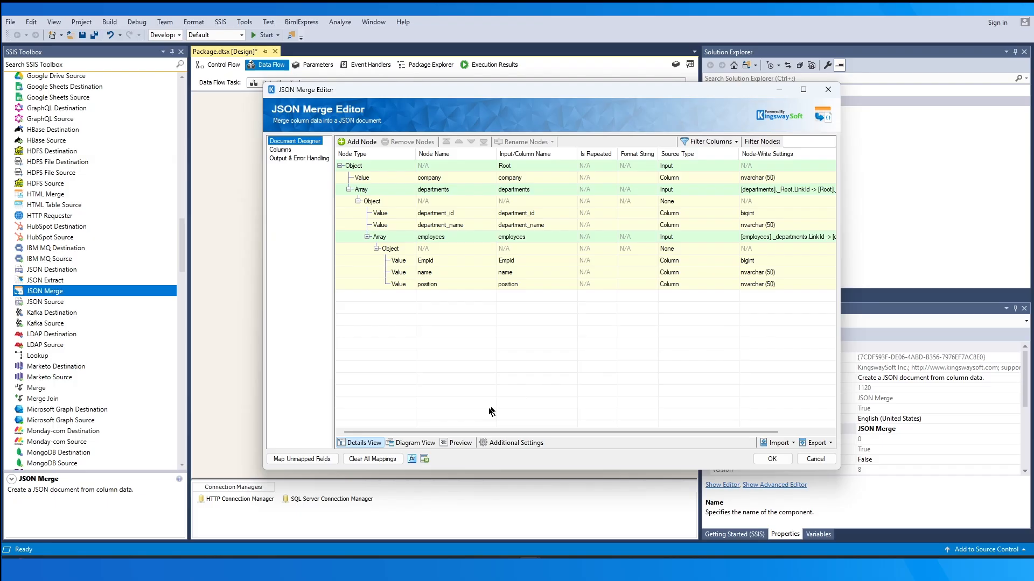
{"action": "left_click", "coordinate": [420, 442]}
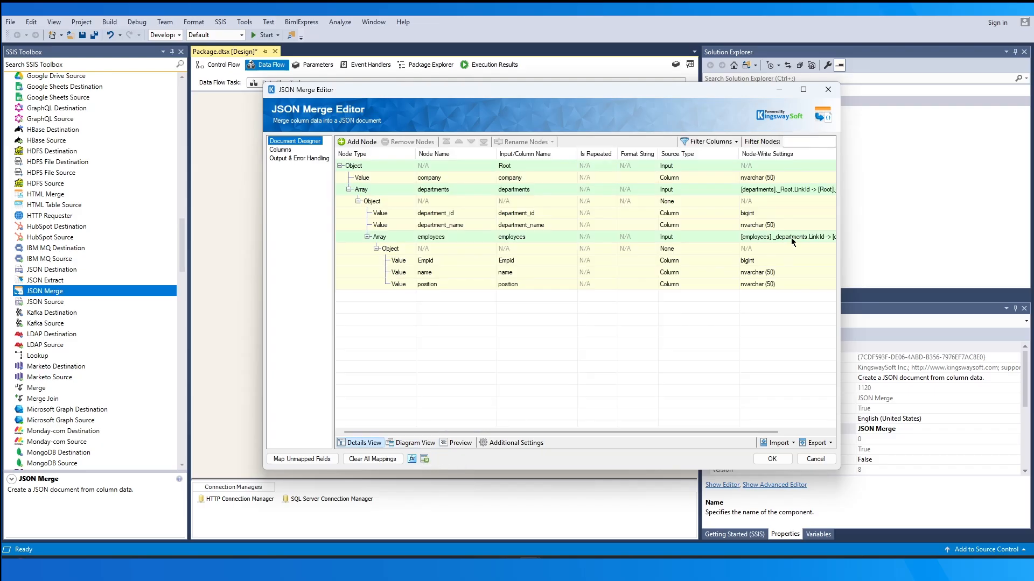
{"action": "double_click", "coordinate": [792, 238]}
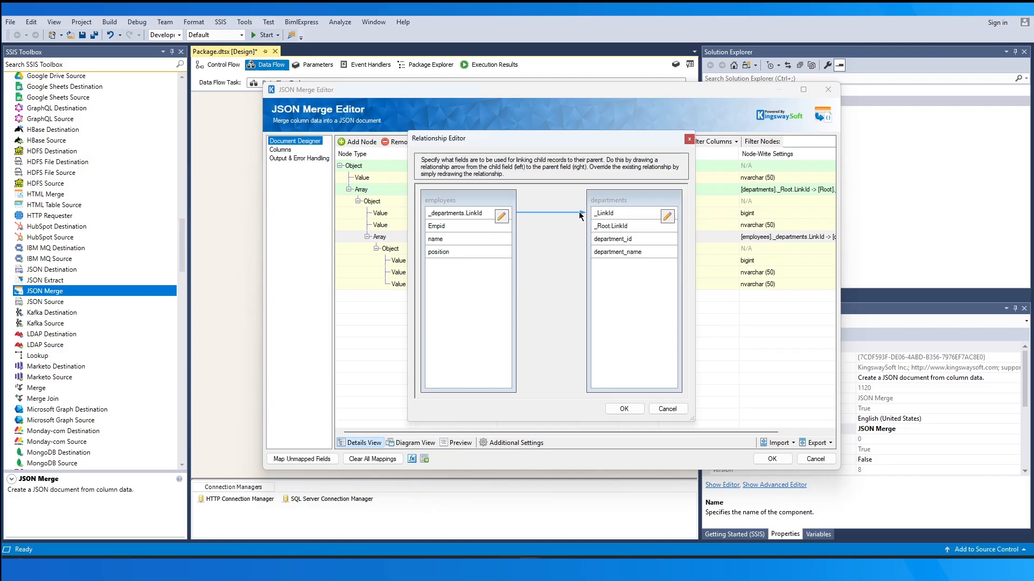
{"action": "left_click_drag", "start_coordinate": [496, 215], "coordinate": [598, 246]}
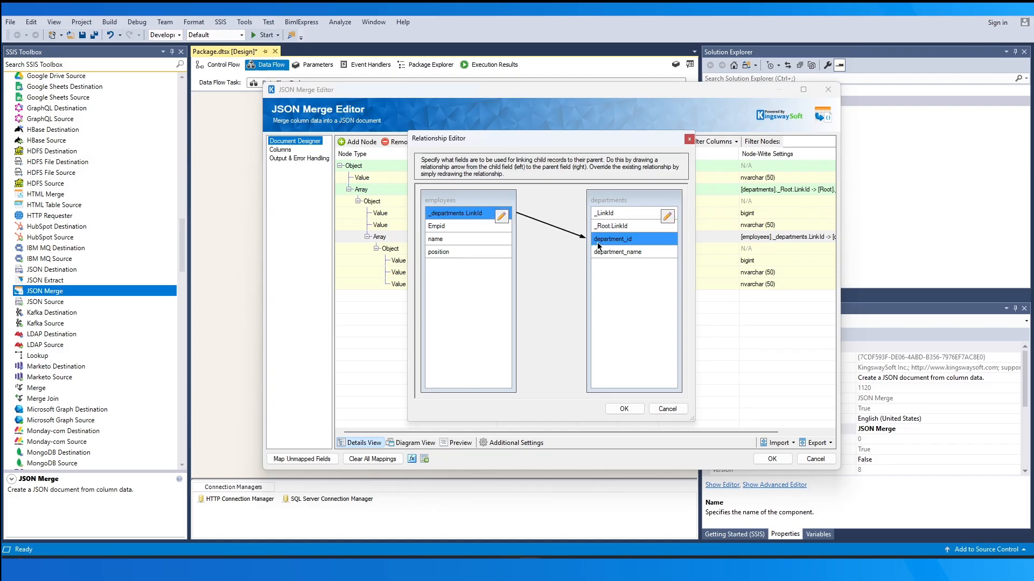
{"action": "left_click", "coordinate": [620, 411]}
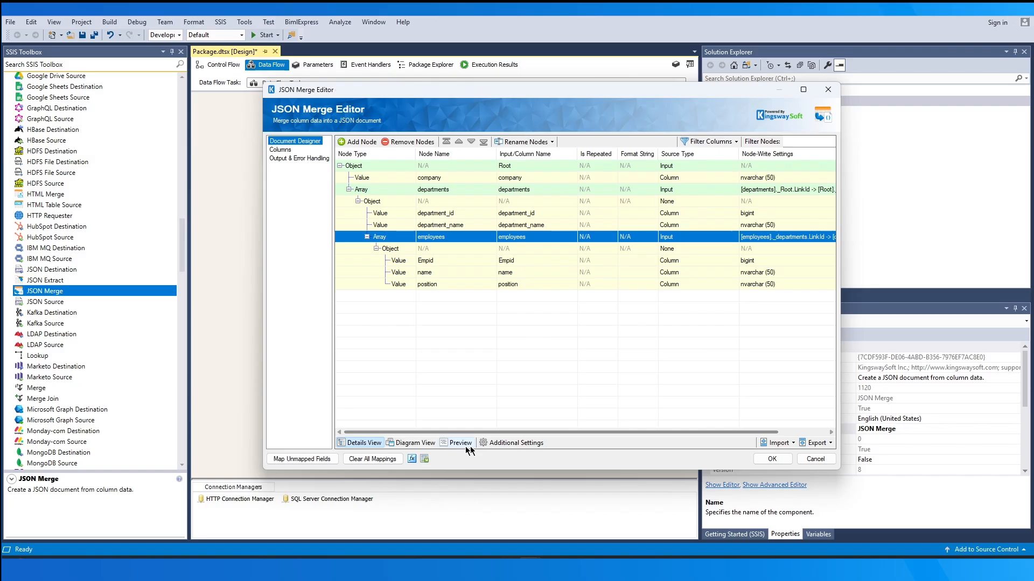
Review the document's diagram, JSON preview and additional settings, including the Merge Mode options, and return to the node details
{"action": "left_click", "coordinate": [412, 443]}
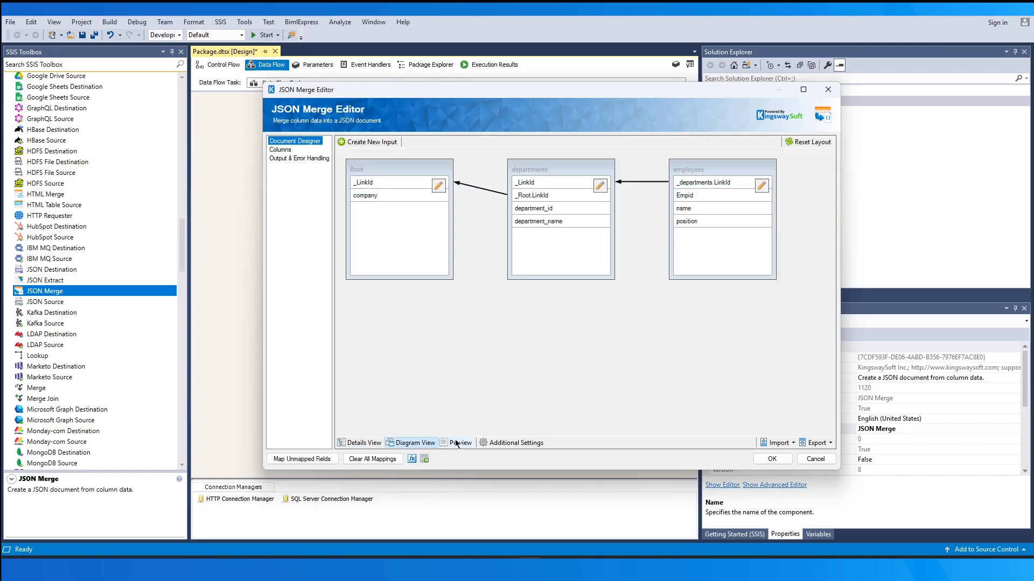
{"action": "left_click", "coordinate": [457, 443]}
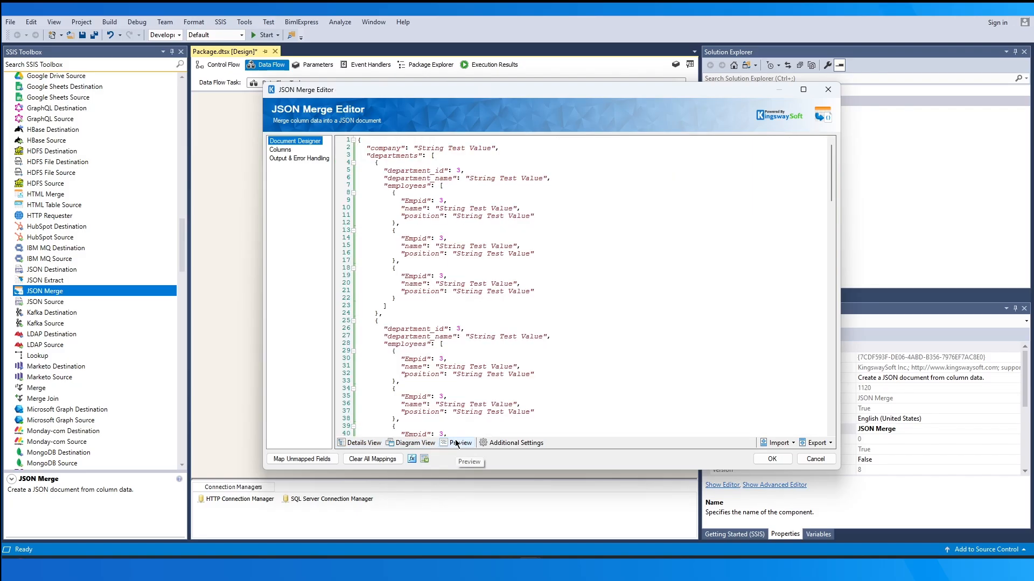
{"action": "left_click", "coordinate": [506, 444]}
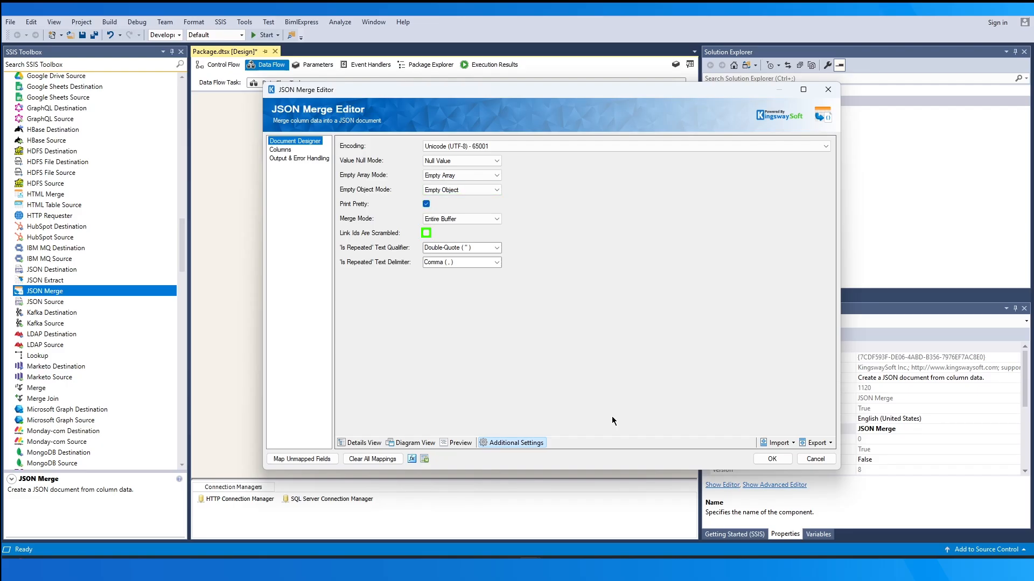
{"action": "left_click", "coordinate": [496, 219]}
{"action": "left_click", "coordinate": [375, 443]}
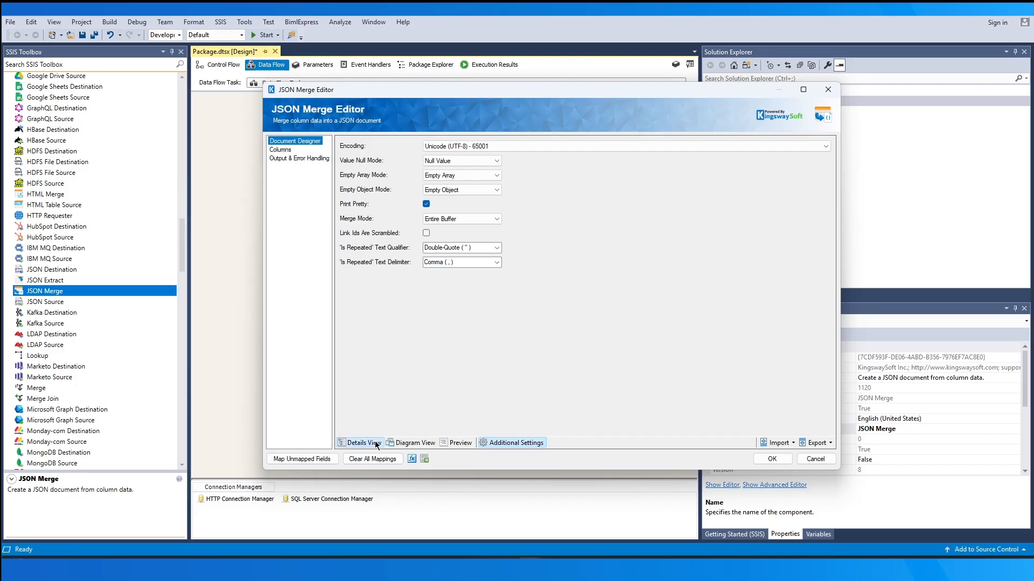
Replace the employees-to-departments link with a relationship from _departments.LinkId to department_id
{"action": "left_click", "coordinate": [791, 237]}
{"action": "left_click", "coordinate": [791, 236]}
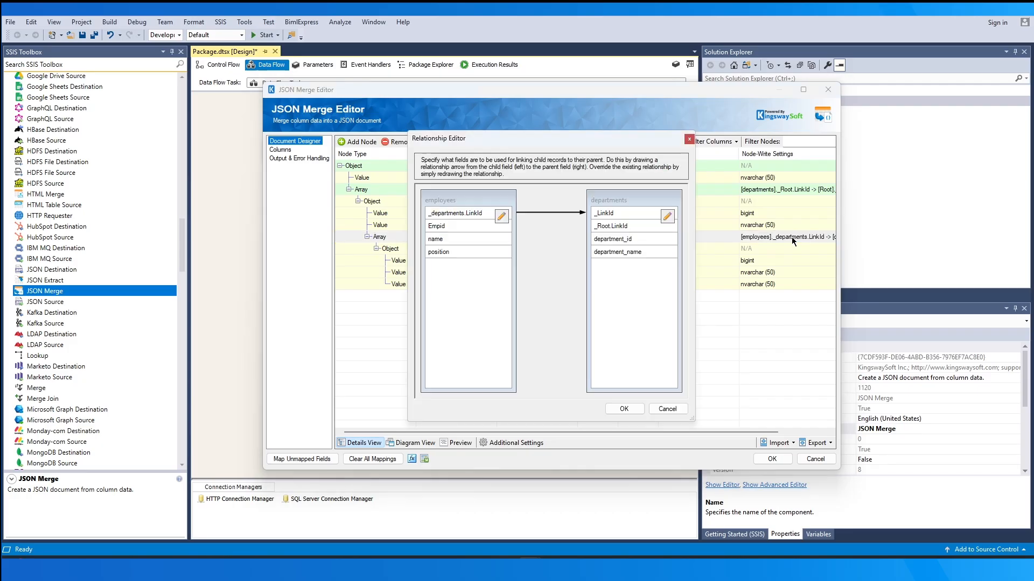
{"action": "left_click", "coordinate": [579, 213]}
{"action": "key", "text": "Delete"}
{"action": "left_click_drag", "start_coordinate": [493, 214], "coordinate": [597, 244]}
{"action": "left_click", "coordinate": [619, 414]}
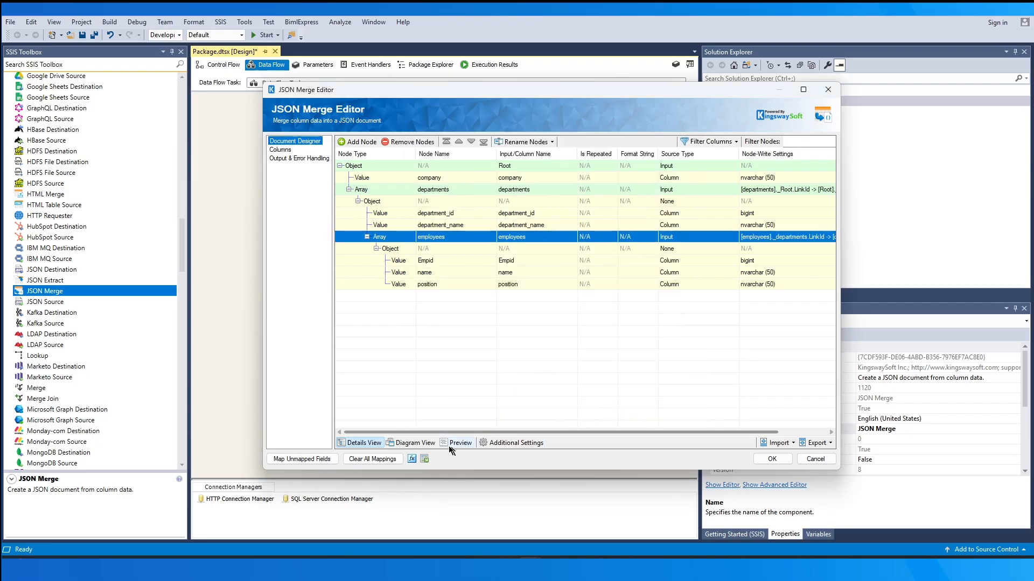
Check the input relationship diagram and the Root column mappings, and save the JSON Merge configuration
{"action": "left_click", "coordinate": [425, 443]}
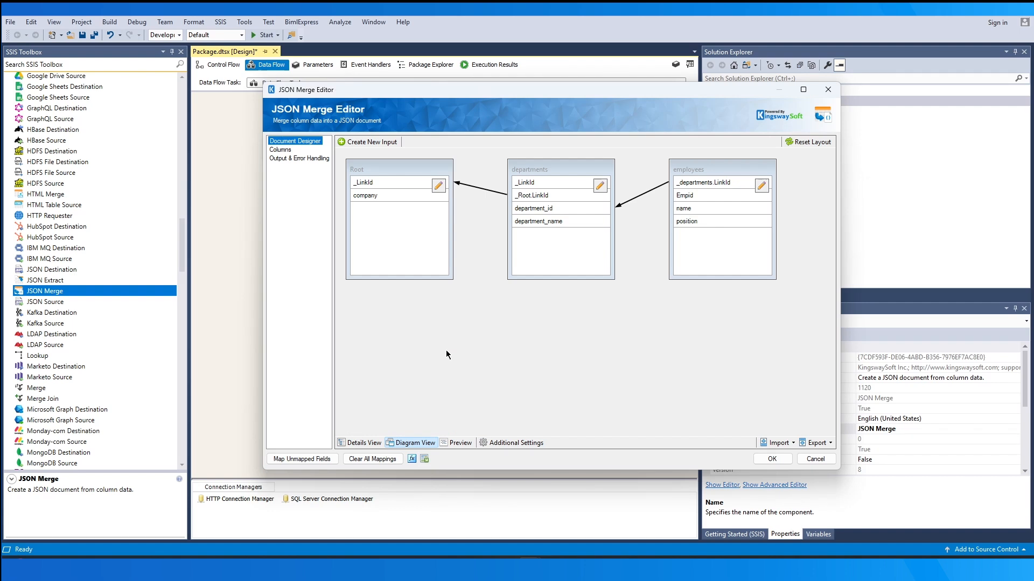
{"action": "left_click", "coordinate": [371, 441]}
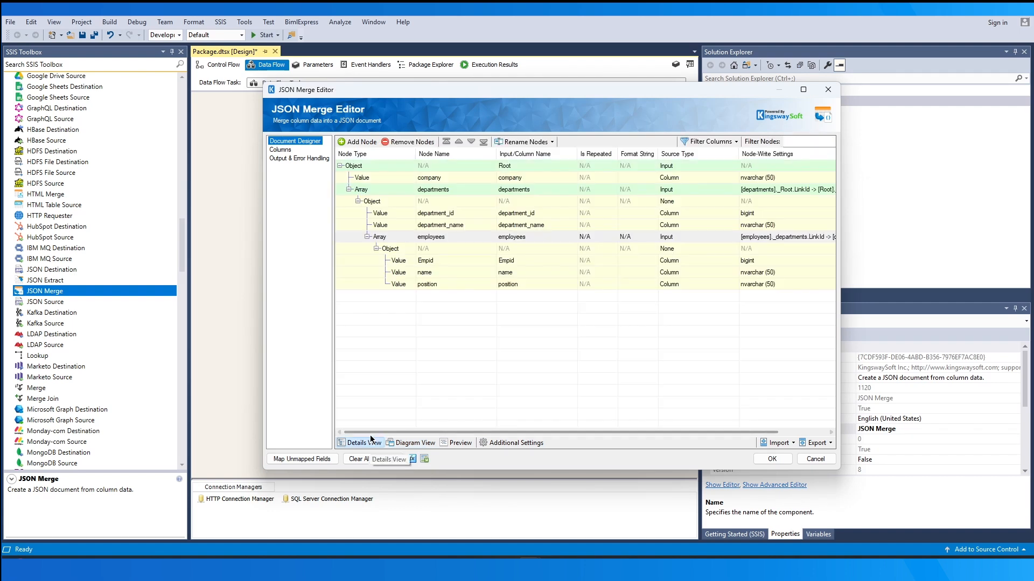
{"action": "left_click", "coordinate": [288, 151]}
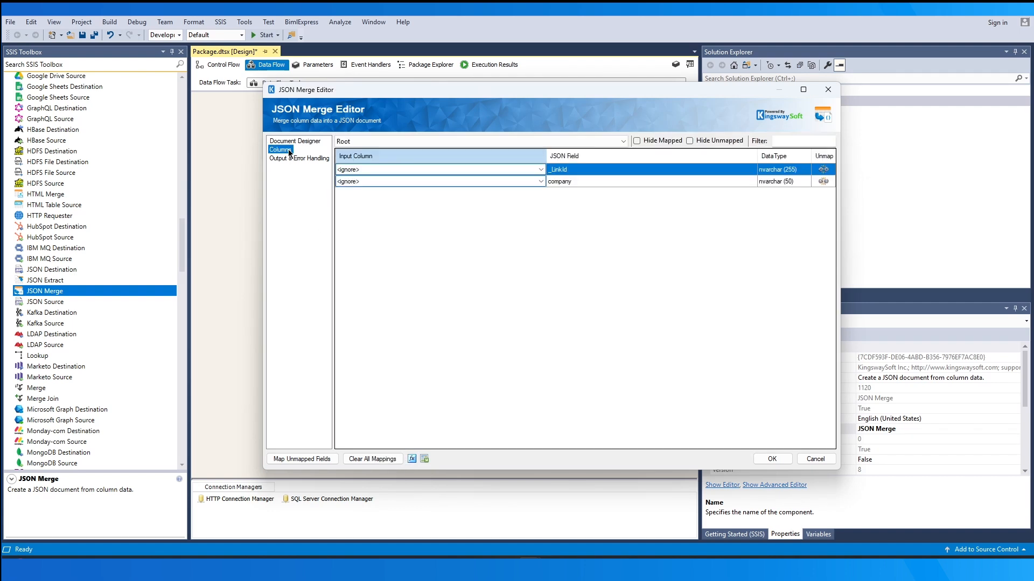
{"action": "left_click", "coordinate": [772, 458]}
Connect Data Spawner - Company to the Root input of JSON Merge
{"action": "left_click", "coordinate": [355, 151]}
{"action": "left_click_drag", "start_coordinate": [322, 171], "coordinate": [407, 268]}
{"action": "left_click", "coordinate": [464, 314]}
{"action": "left_click", "coordinate": [469, 324]}
{"action": "left_click", "coordinate": [568, 334]}
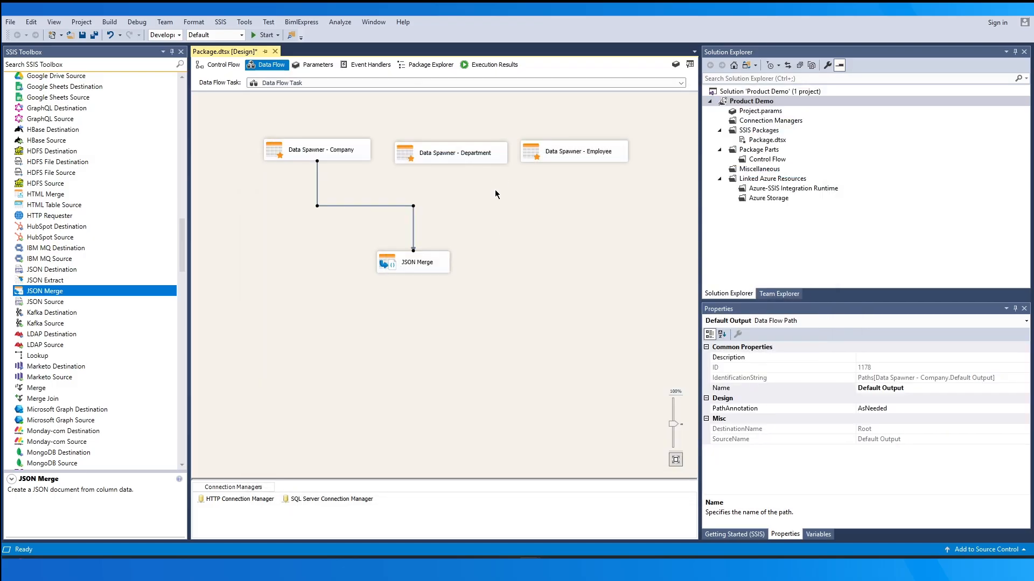
Link the Data Spawner - Department output to JSON Merge's departments input
{"action": "left_click", "coordinate": [463, 155]}
{"action": "left_click_drag", "start_coordinate": [457, 180], "coordinate": [434, 263]}
{"action": "left_click", "coordinate": [474, 314]}
{"action": "left_click", "coordinate": [476, 323]}
{"action": "left_click", "coordinate": [568, 334]}
Link the Data Spawner - Employee output to JSON Merge's employees input
{"action": "left_click", "coordinate": [576, 152]}
{"action": "left_click_drag", "start_coordinate": [579, 172], "coordinate": [439, 265]}
{"action": "left_click", "coordinate": [474, 314]}
{"action": "left_click", "coordinate": [476, 324]}
{"action": "left_click", "coordinate": [568, 334]}
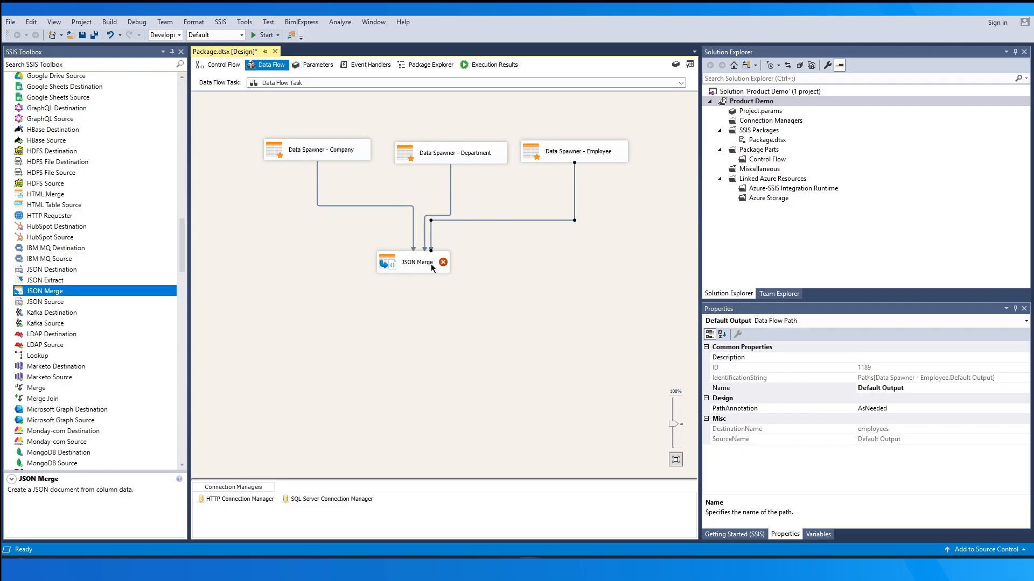
Reopen the JSON Merge configuration and map the Root input's _LinkId field to the ID column
{"action": "left_click", "coordinate": [463, 262]}
{"action": "double_click", "coordinate": [463, 259]}
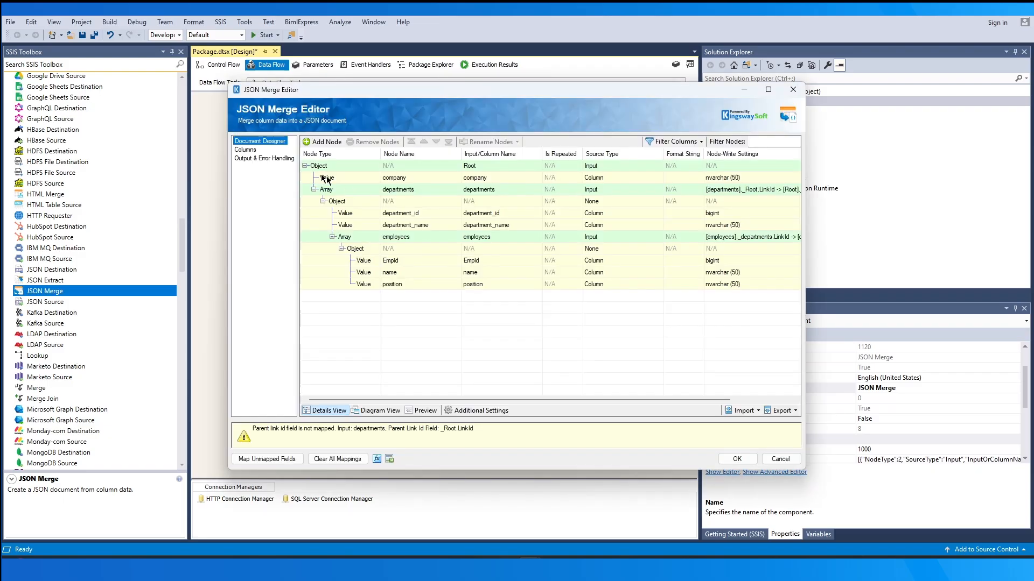
{"action": "left_click", "coordinate": [256, 152]}
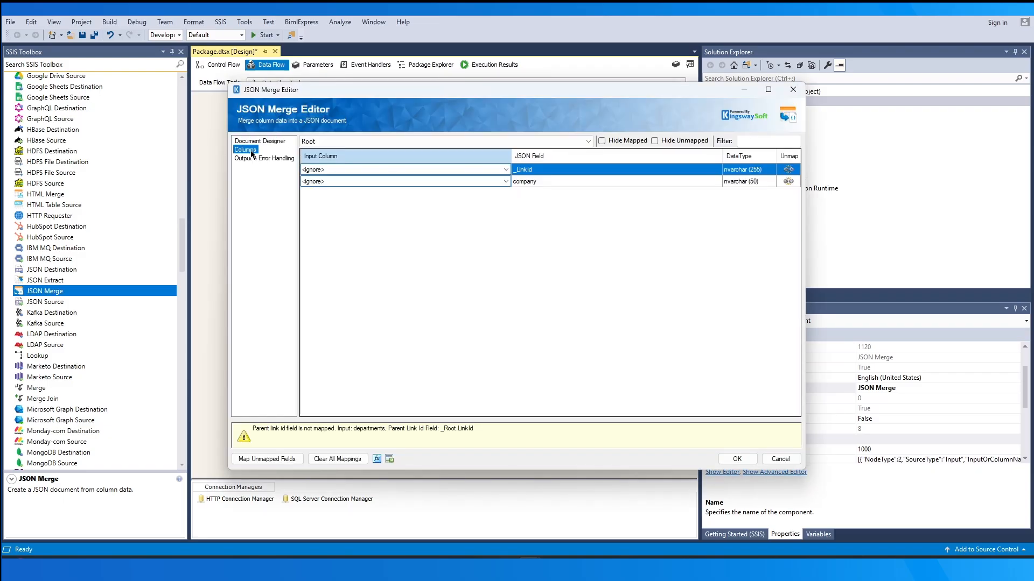
{"action": "left_click", "coordinate": [422, 169]}
{"action": "left_click", "coordinate": [438, 192]}
For the departments input, map _Root.LinkId to ID, department_id to DeptId and department_name to DeptName
{"action": "left_click", "coordinate": [441, 141]}
{"action": "left_click", "coordinate": [442, 143]}
{"action": "left_click", "coordinate": [425, 180]}
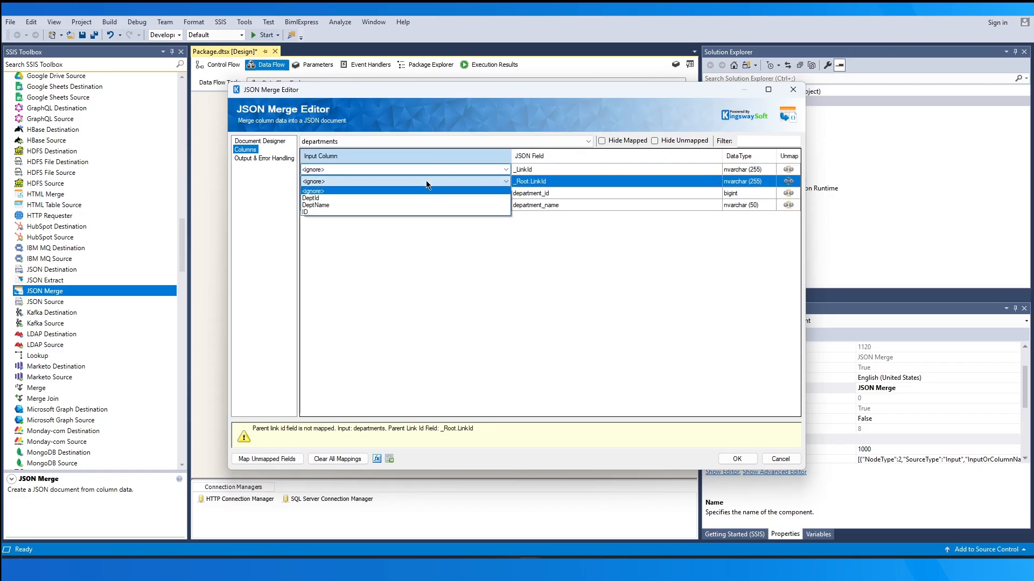
{"action": "left_click", "coordinate": [431, 209]}
{"action": "left_click", "coordinate": [438, 196]}
{"action": "left_click", "coordinate": [435, 208]}
{"action": "left_click", "coordinate": [434, 207]}
{"action": "left_click", "coordinate": [432, 223]}
For the employees input, map _departments.LinkId to DeptId and check the Empid, name and position mappings
{"action": "left_click", "coordinate": [375, 141]}
{"action": "left_click", "coordinate": [371, 163]}
{"action": "left_click", "coordinate": [371, 170]}
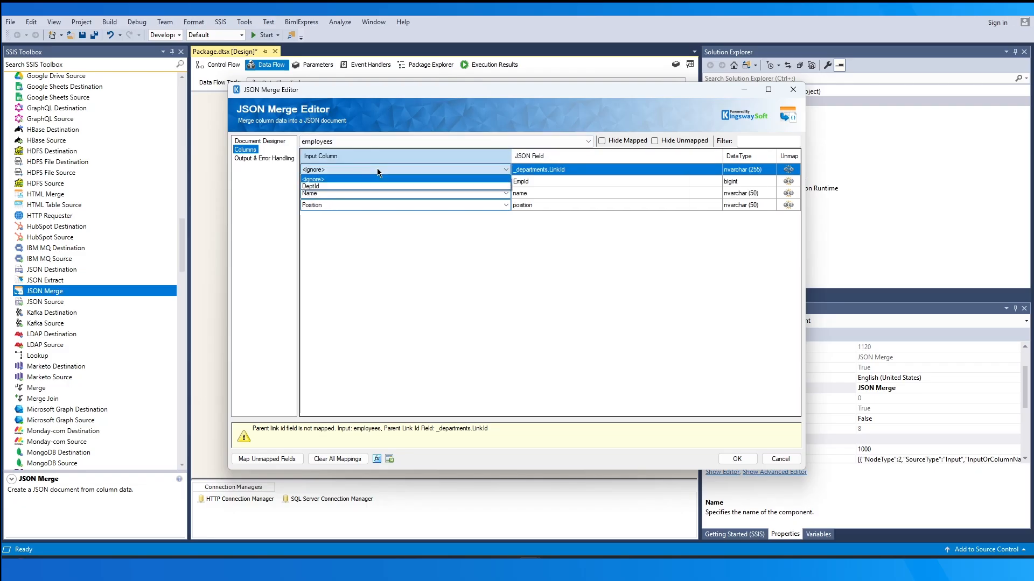
{"action": "left_click", "coordinate": [386, 184]}
{"action": "left_click", "coordinate": [553, 182]}
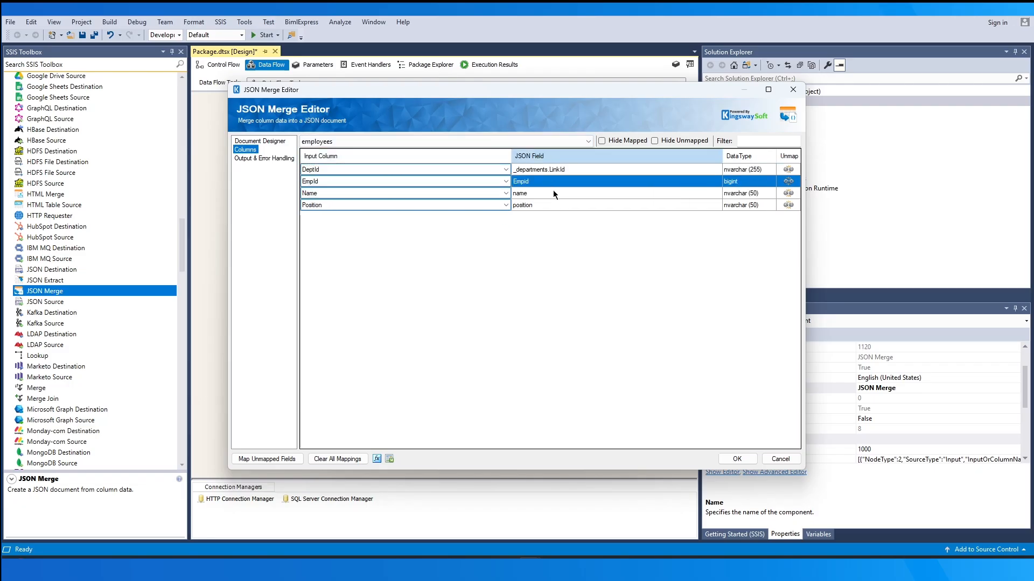
{"action": "left_click", "coordinate": [554, 193]}
{"action": "left_click", "coordinate": [554, 205]}
Set JSON Merge's error handling to redirect rows to error output and save the configuration
{"action": "left_click", "coordinate": [279, 160]}
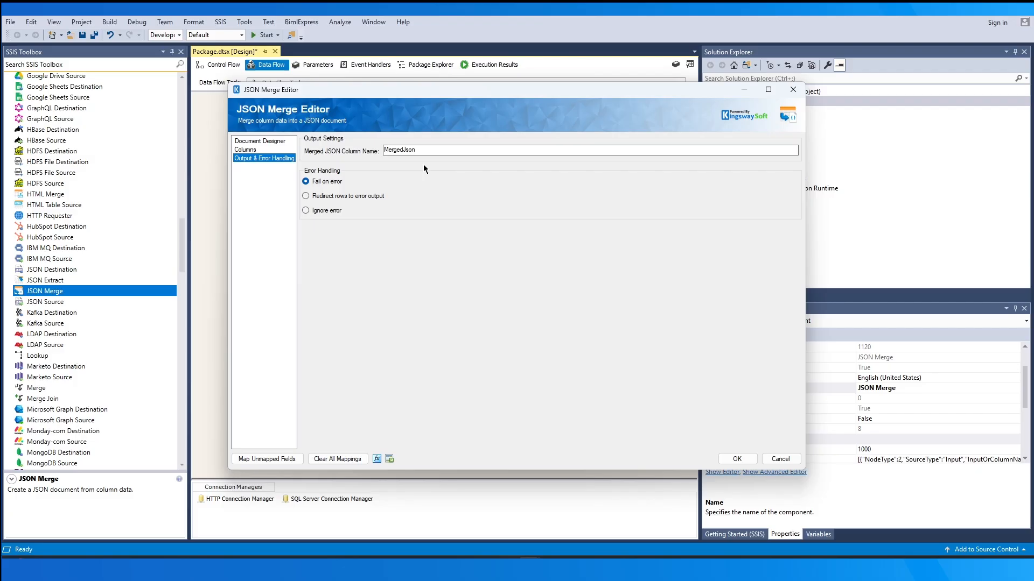
{"action": "double_click", "coordinate": [400, 150]}
{"action": "left_click", "coordinate": [464, 150]}
{"action": "left_click", "coordinate": [306, 196]}
{"action": "left_click", "coordinate": [724, 458]}
{"action": "left_click", "coordinate": [618, 388]}
Add two Dummy Destination components below JSON Merge and connect its default output to the first one
{"action": "left_click_drag", "start_coordinate": [182, 252], "coordinate": [182, 111]}
{"action": "double_click", "coordinate": [75, 111]}
{"action": "left_click_drag", "start_coordinate": [81, 111], "coordinate": [468, 304]}
{"action": "left_click_drag", "start_coordinate": [396, 312], "coordinate": [371, 335]}
{"action": "left_click_drag", "start_coordinate": [493, 317], "coordinate": [452, 333]}
{"action": "left_click", "coordinate": [439, 263]}
{"action": "left_click_drag", "start_coordinate": [439, 277], "coordinate": [369, 331]}
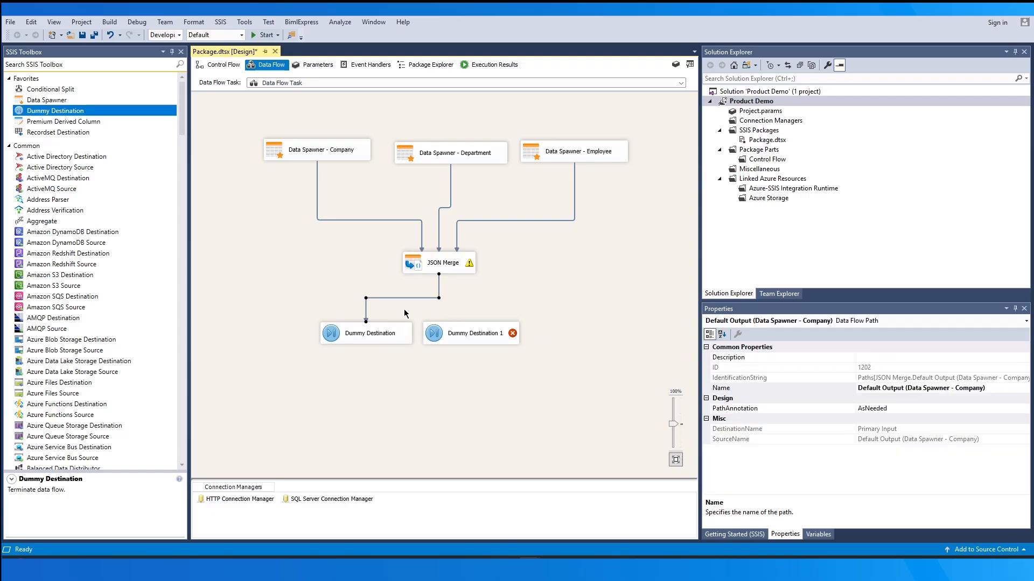
Connect the Error Output (Data Spawner - Company) of JSON Merge to Dummy Destination 1, accepting the error output configuration
{"action": "left_click", "coordinate": [454, 268]}
{"action": "left_click_drag", "start_coordinate": [454, 275], "coordinate": [464, 333]}
{"action": "left_click", "coordinate": [460, 284]}
{"action": "left_click", "coordinate": [454, 296]}
{"action": "left_click", "coordinate": [568, 334]}
{"action": "left_click", "coordinate": [614, 410]}
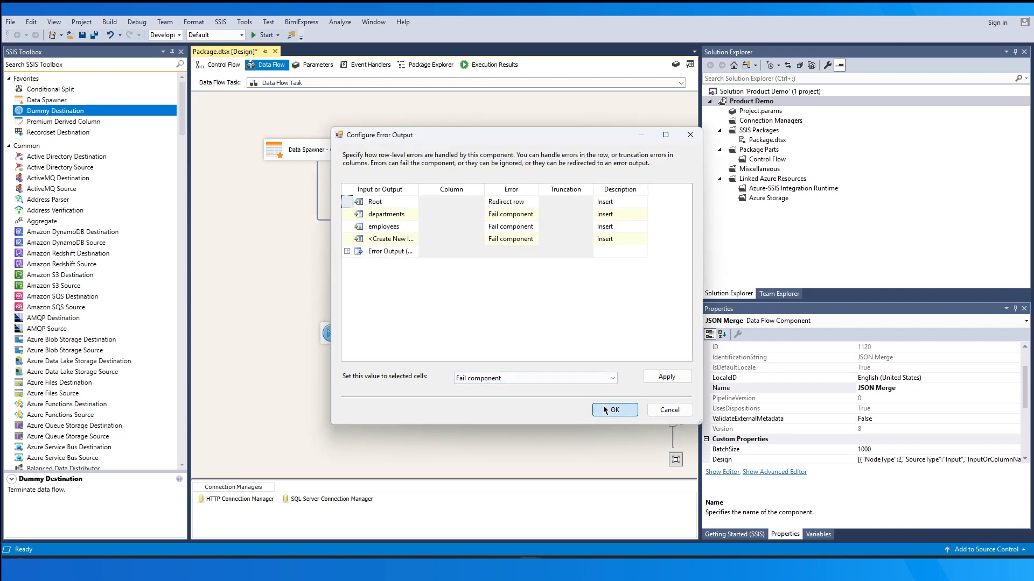
Add a third Dummy Destination and connect JSON Merge's Orphaned Children Error Output to it
{"action": "left_click", "coordinate": [553, 340]}
{"action": "left_click", "coordinate": [442, 264]}
{"action": "left_click_drag", "start_coordinate": [457, 276], "coordinate": [595, 350]}
{"action": "left_click", "coordinate": [610, 410]}
Spread out the three Dummy Destinations below JSON Merge, placing Dummy Destination 1 lower than the other two
{"action": "left_click_drag", "start_coordinate": [475, 339], "coordinate": [448, 395]}
{"action": "left_click_drag", "start_coordinate": [583, 353], "coordinate": [586, 345]}
{"action": "left_click_drag", "start_coordinate": [370, 333], "coordinate": [340, 329]}
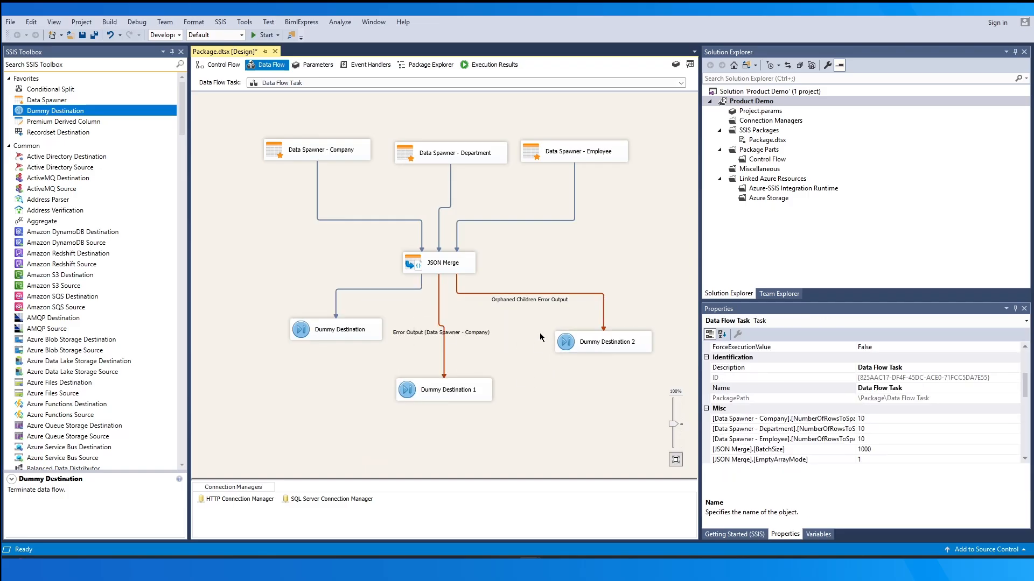
Examine the column metadata of JSON Merge's default output, company error output and Orphaned Children Error Output paths
{"action": "double_click", "coordinate": [393, 290]}
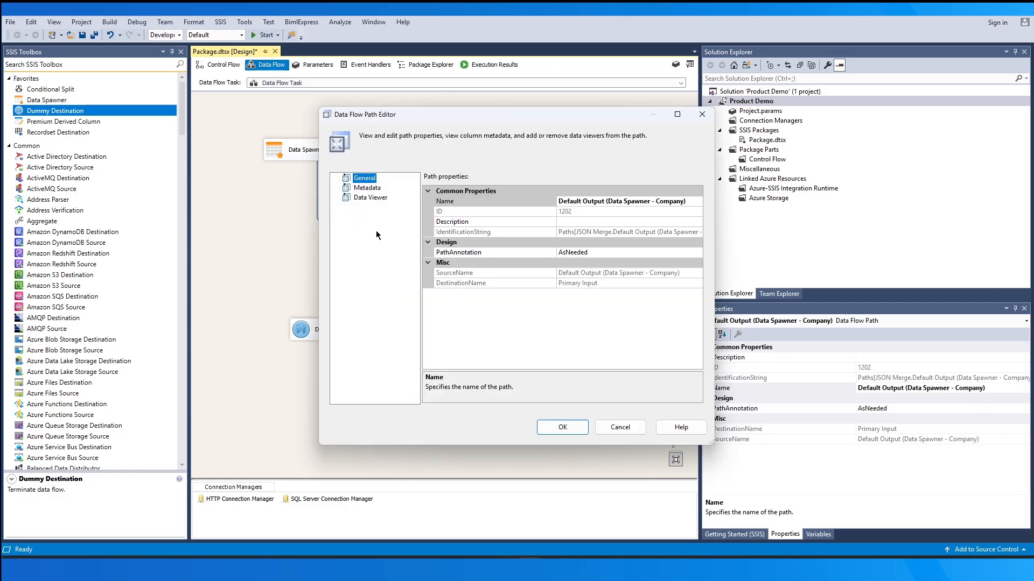
{"action": "left_click", "coordinate": [367, 187]}
{"action": "left_click", "coordinate": [485, 208]}
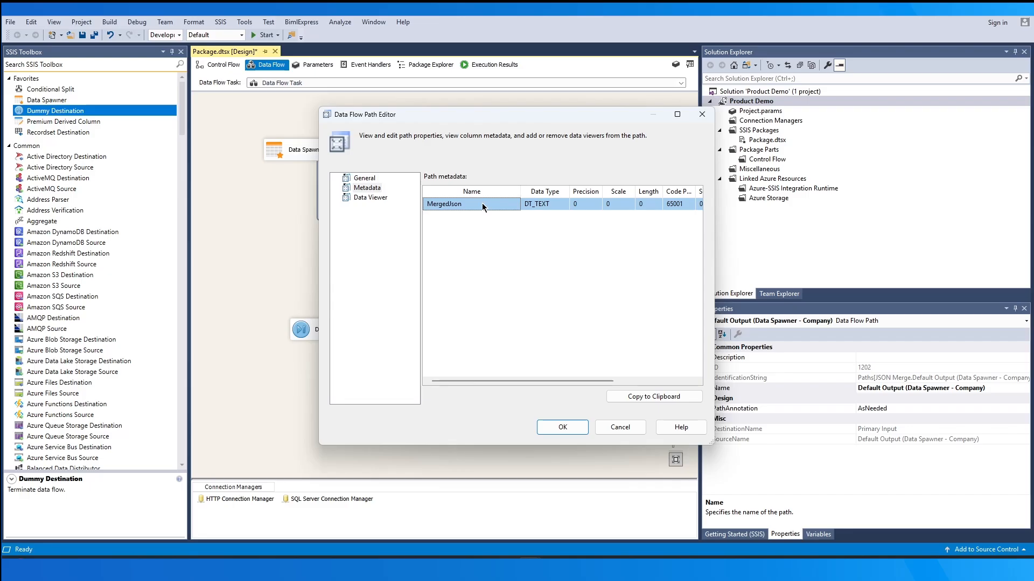
{"action": "left_click", "coordinate": [543, 424]}
{"action": "double_click", "coordinate": [455, 336]}
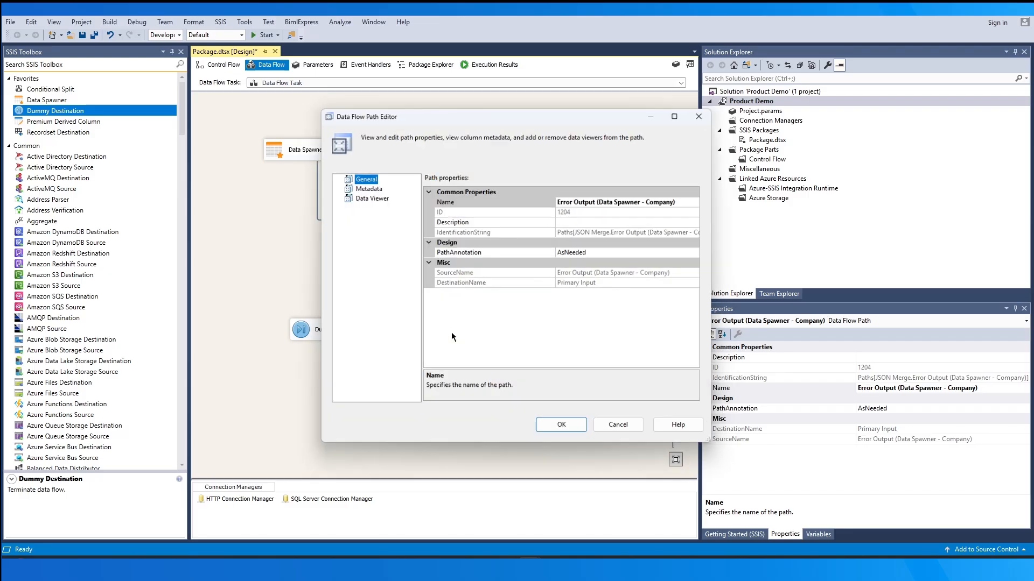
{"action": "left_click", "coordinate": [369, 190]}
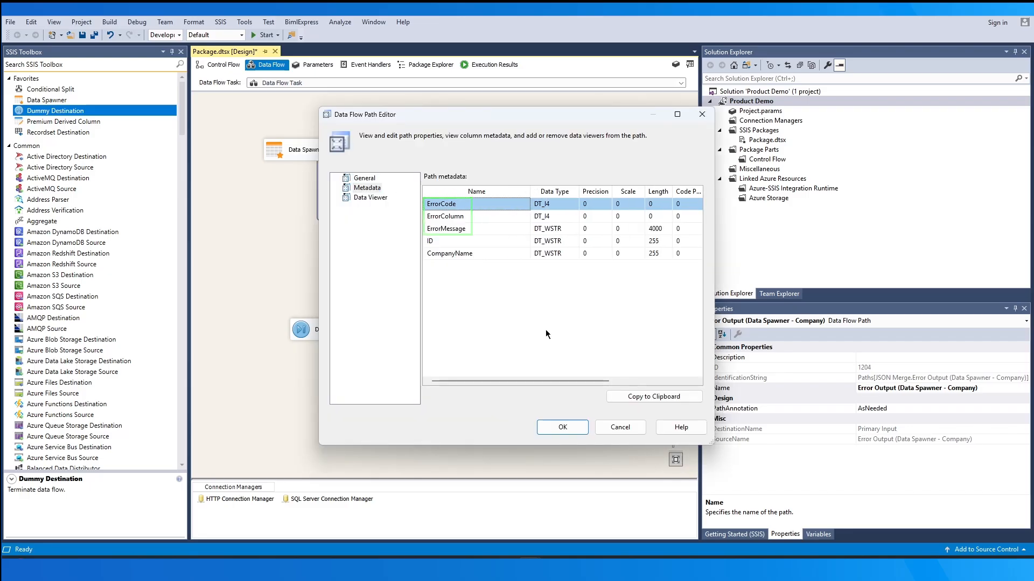
{"action": "left_click", "coordinate": [562, 427]}
{"action": "double_click", "coordinate": [531, 298]}
{"action": "left_click", "coordinate": [368, 189]}
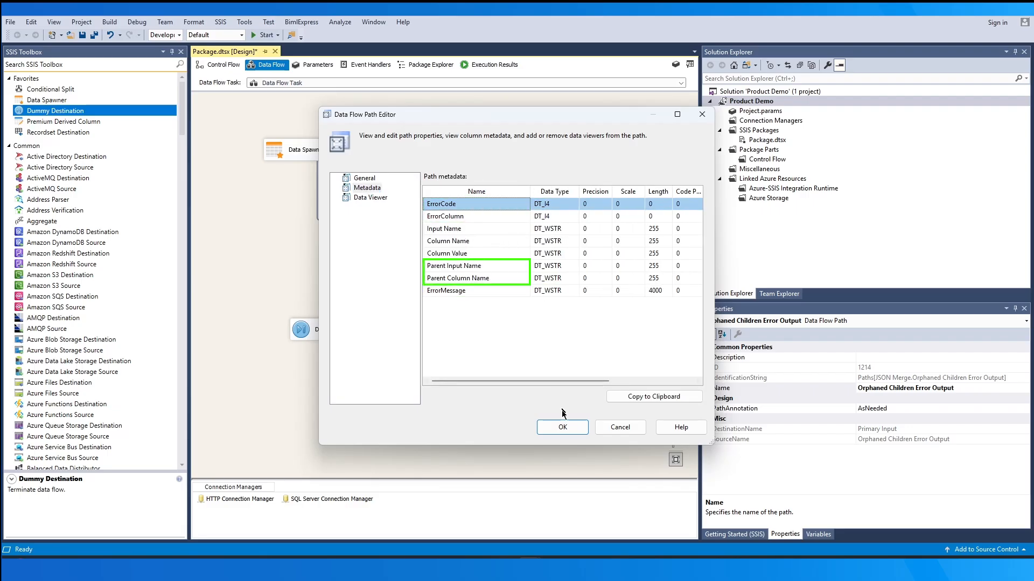
{"action": "left_click", "coordinate": [562, 427]}
{"action": "left_click", "coordinate": [564, 268]}
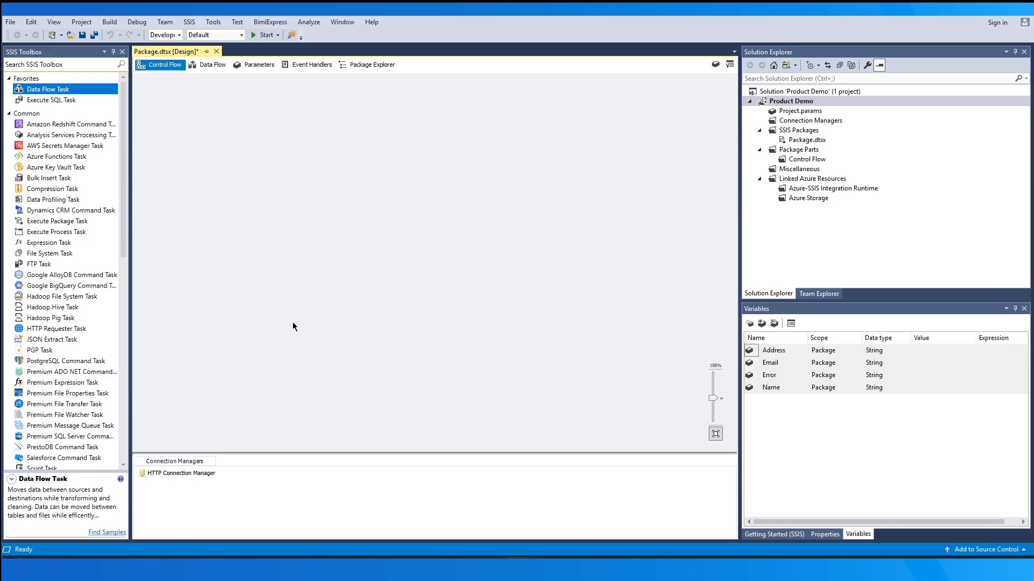
Add a JSON Extract Task to the control flow and open its configuration
{"action": "left_click", "coordinate": [101, 340]}
{"action": "left_click_drag", "start_coordinate": [101, 342], "coordinate": [357, 248]}
{"action": "double_click", "coordinate": [418, 253]}
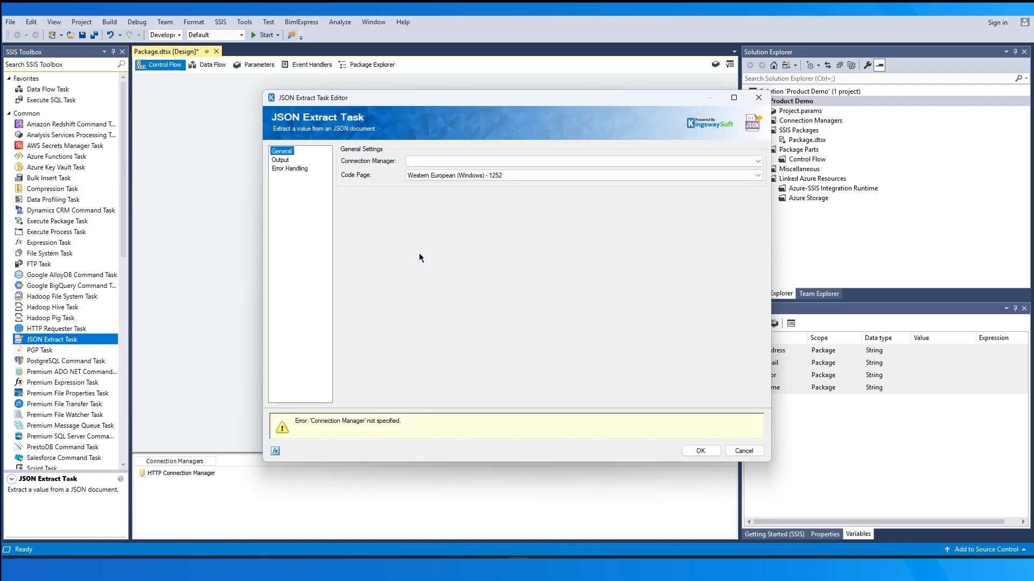
Try the Local File and File Content in Variable options as the task's connection manager
{"action": "left_click", "coordinate": [523, 161]}
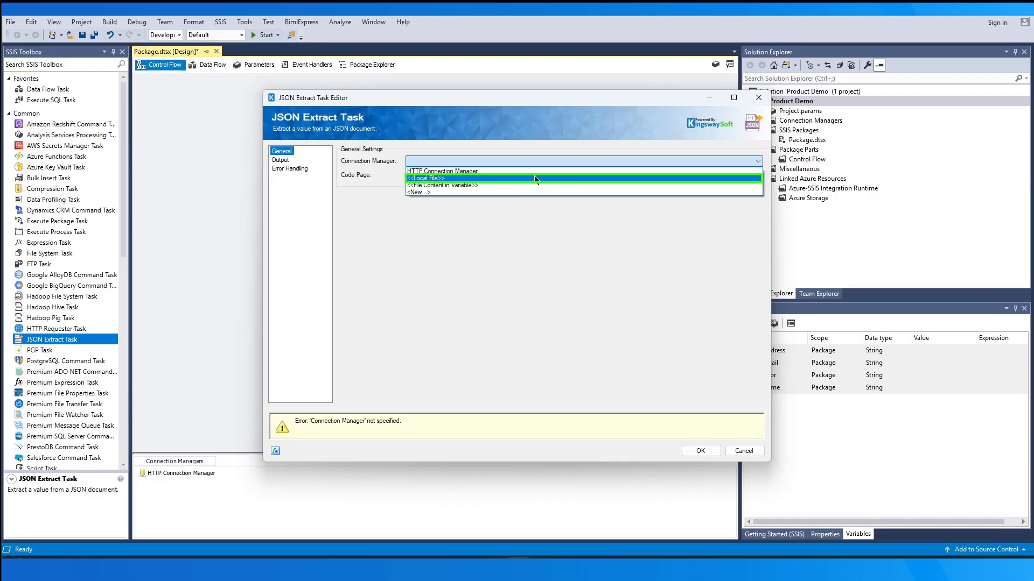
{"action": "left_click", "coordinate": [535, 178]}
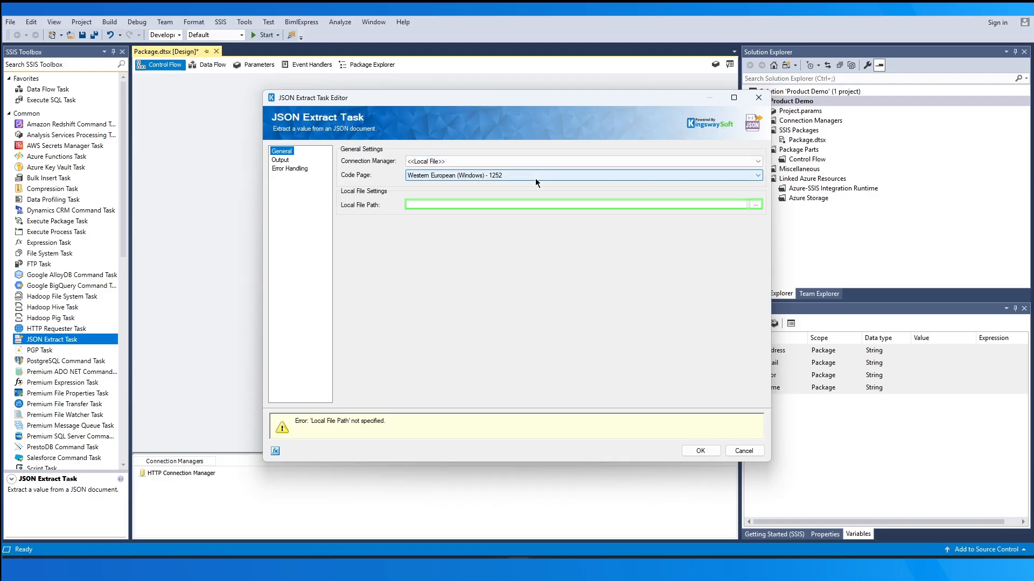
{"action": "left_click", "coordinate": [547, 163]}
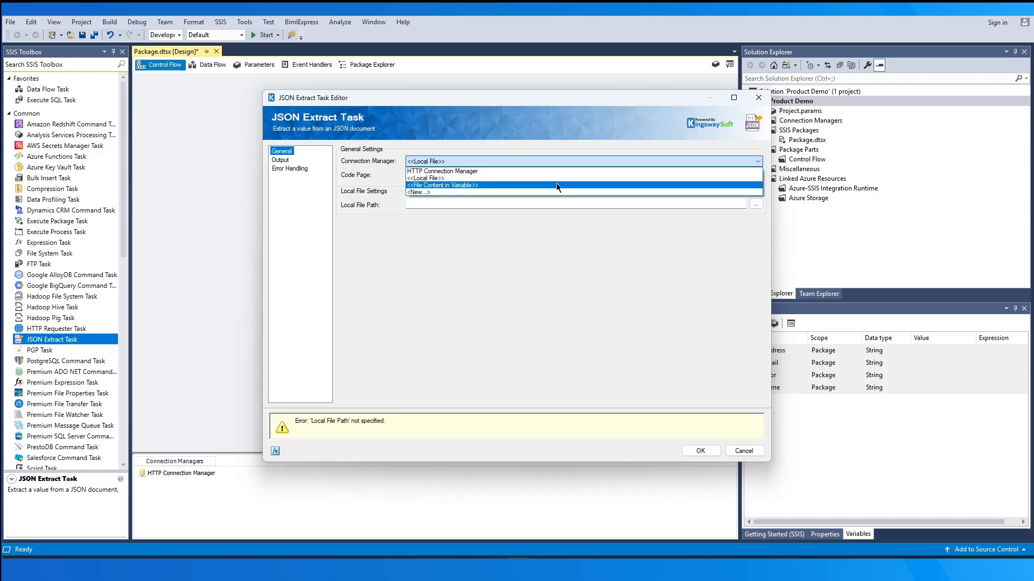
{"action": "left_click", "coordinate": [557, 185]}
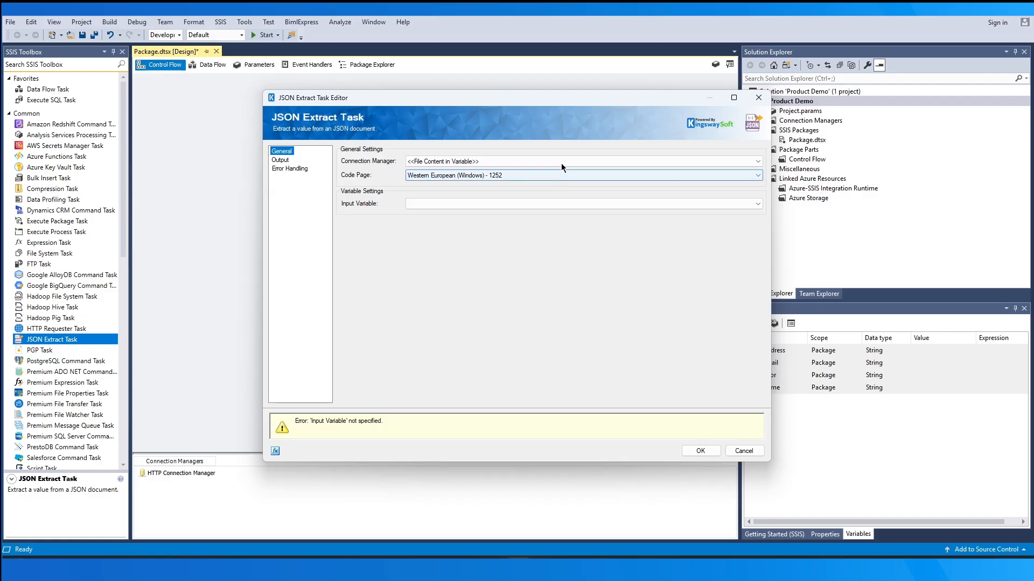
Set the task to use HTTP Connection Manager with the GET method and the relative path users
{"action": "left_click", "coordinate": [561, 162]}
{"action": "left_click", "coordinate": [563, 171]}
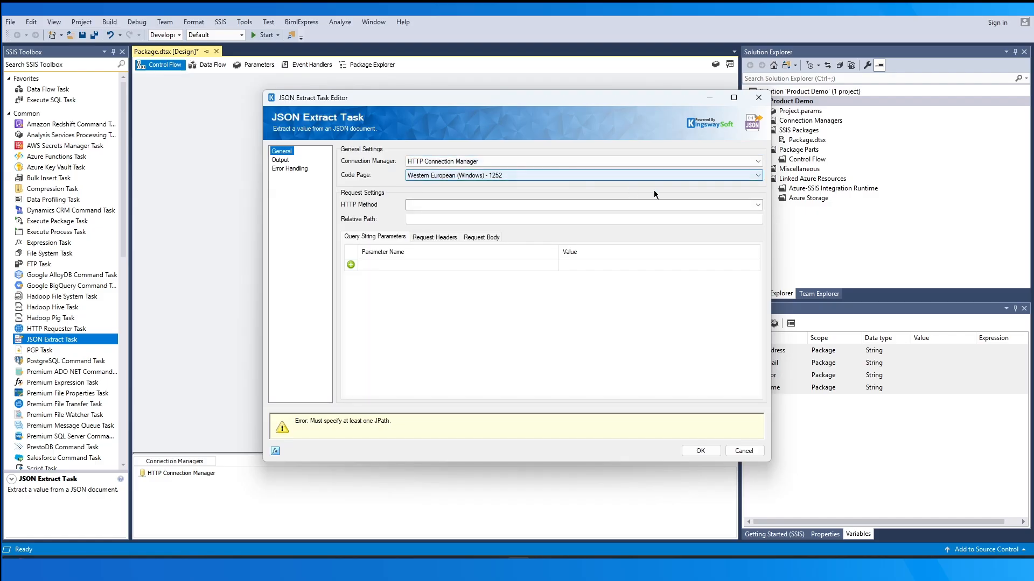
{"action": "left_click", "coordinate": [760, 206]}
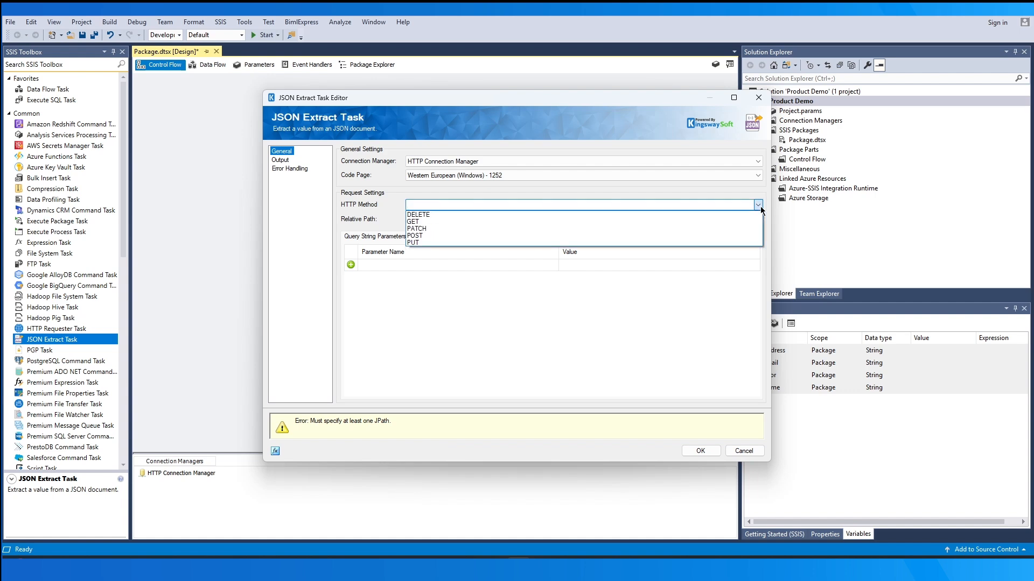
{"action": "left_click", "coordinate": [699, 222]}
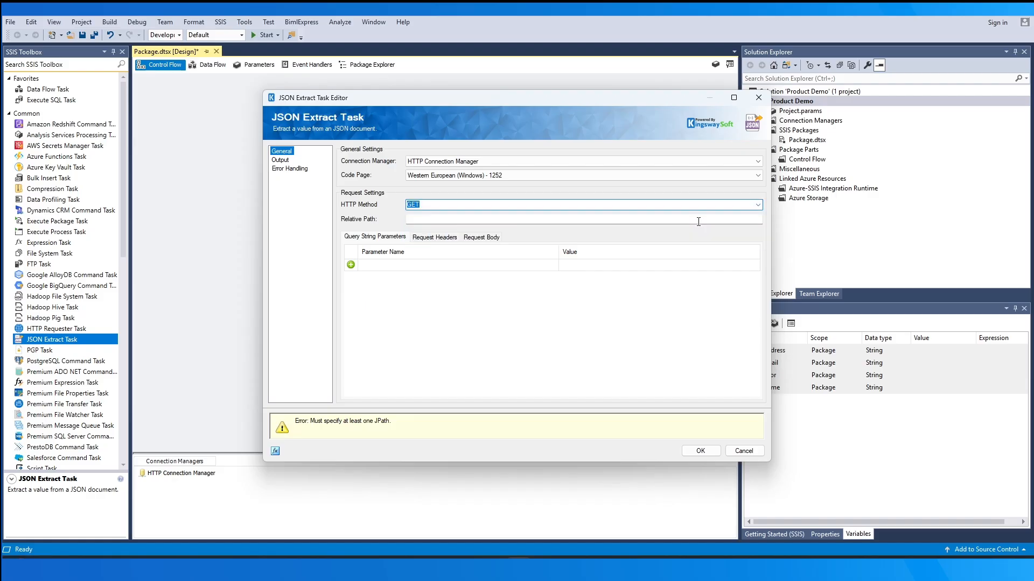
{"action": "left_click", "coordinate": [698, 222]}
{"action": "type", "text": "users"}
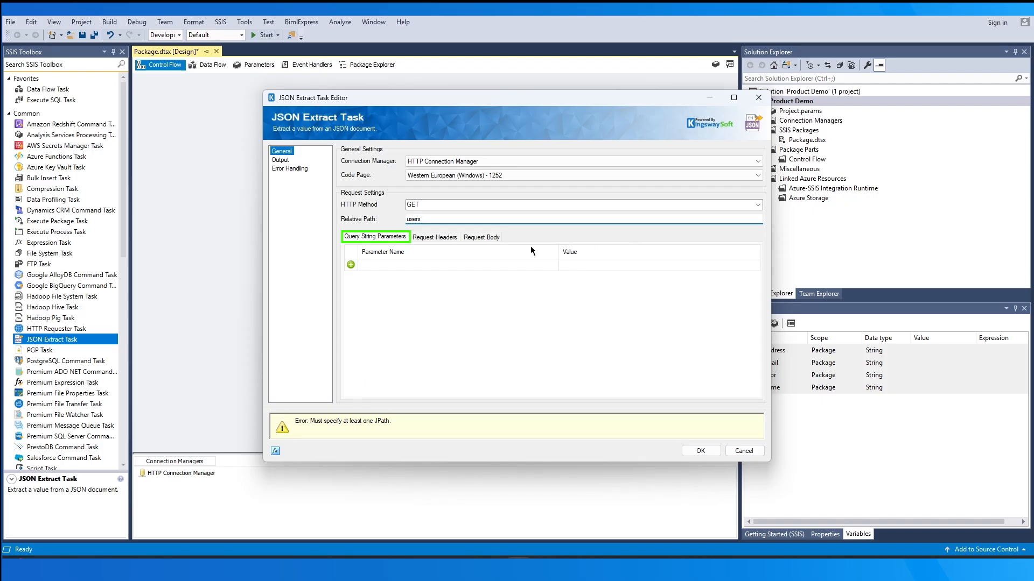
Add the query string parameters changedsince with value 2024-11-01 and limit with value 100
{"action": "left_click", "coordinate": [499, 265]}
{"action": "type", "text": "changedsince"}
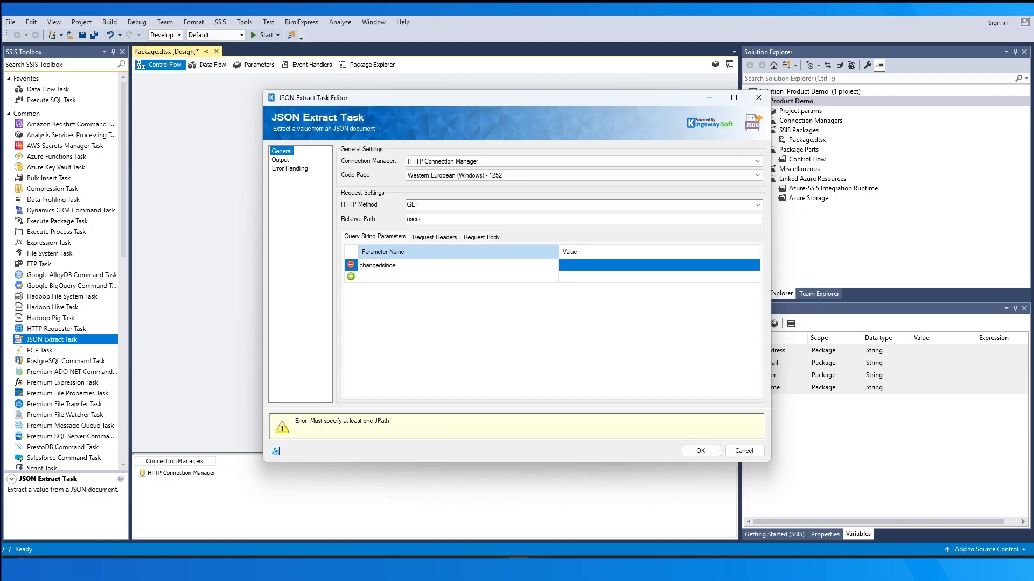
{"action": "key", "text": "Tab"}
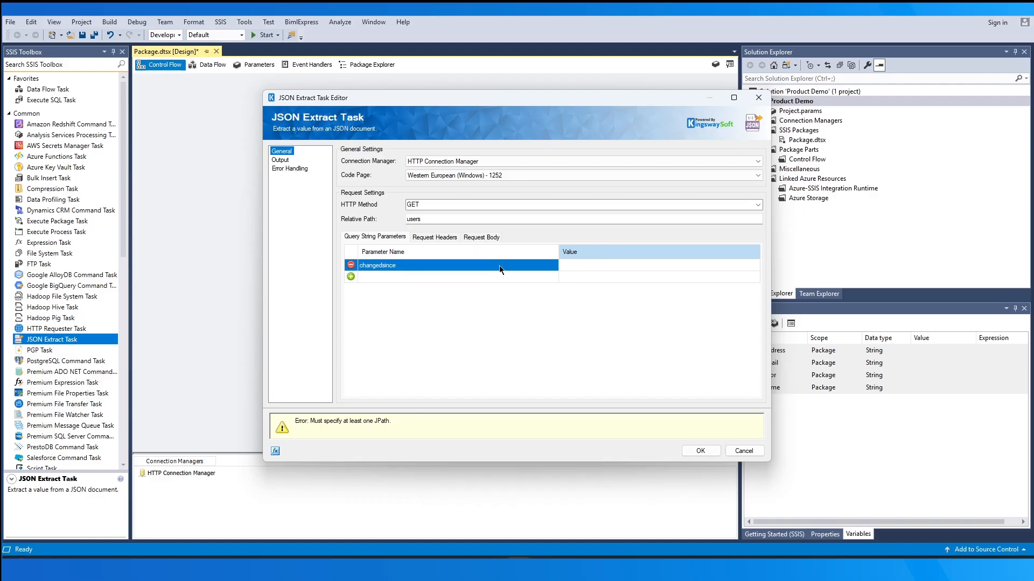
{"action": "type", "text": "2024-11-01"}
{"action": "left_click", "coordinate": [441, 277]}
{"action": "type", "text": "limit"}
{"action": "key", "text": "Tab"}
{"action": "type", "text": "100"}
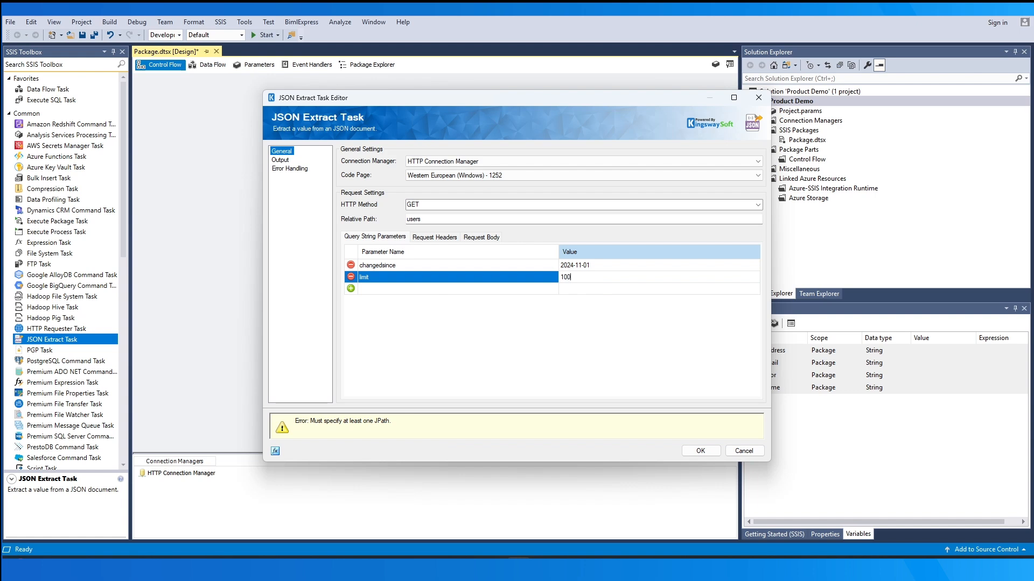
Review the request headers, request body and HTTP method options of the JSON Extract Task, discarding the blank header row and returning to the query string parameters
{"action": "left_click", "coordinate": [430, 238]}
{"action": "left_click", "coordinate": [450, 264]}
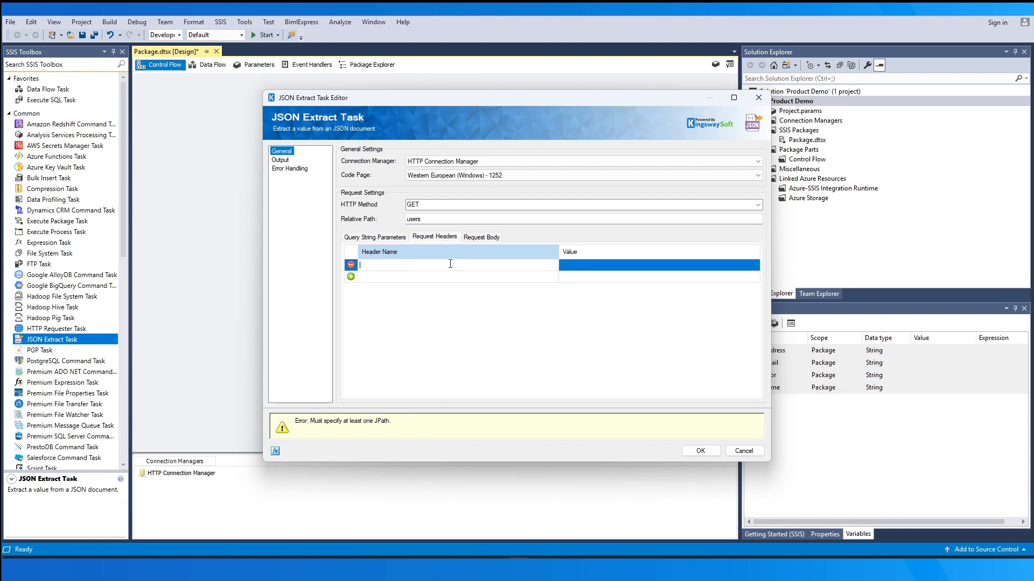
{"action": "left_click", "coordinate": [351, 264]}
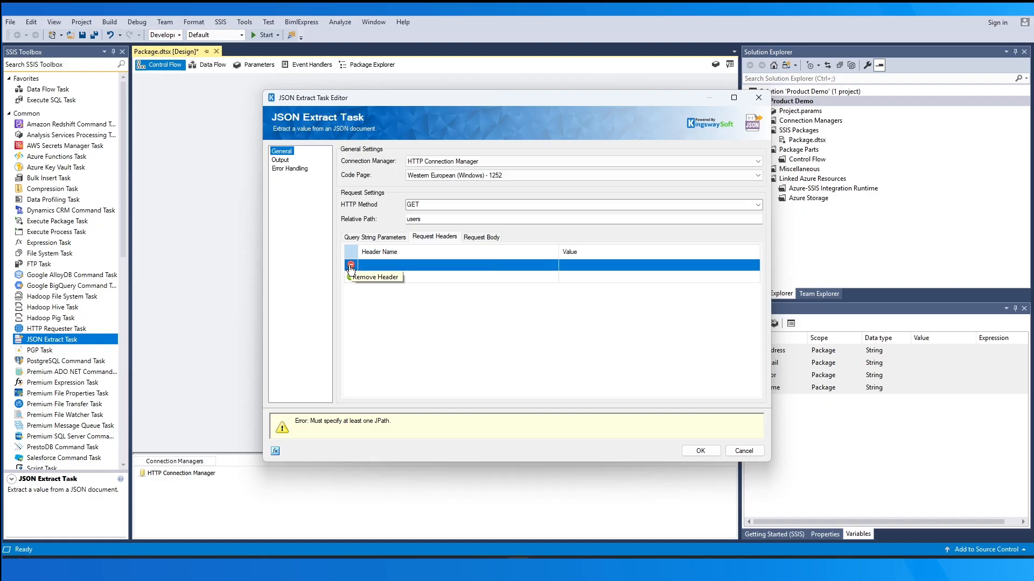
{"action": "left_click", "coordinate": [477, 239]}
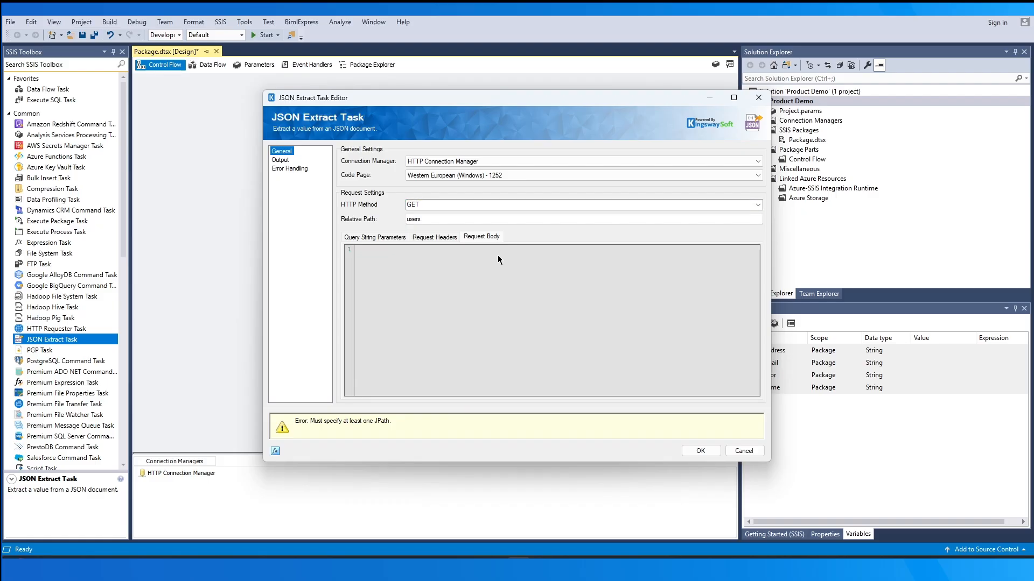
{"action": "left_click", "coordinate": [757, 205]}
{"action": "left_click", "coordinate": [687, 236]}
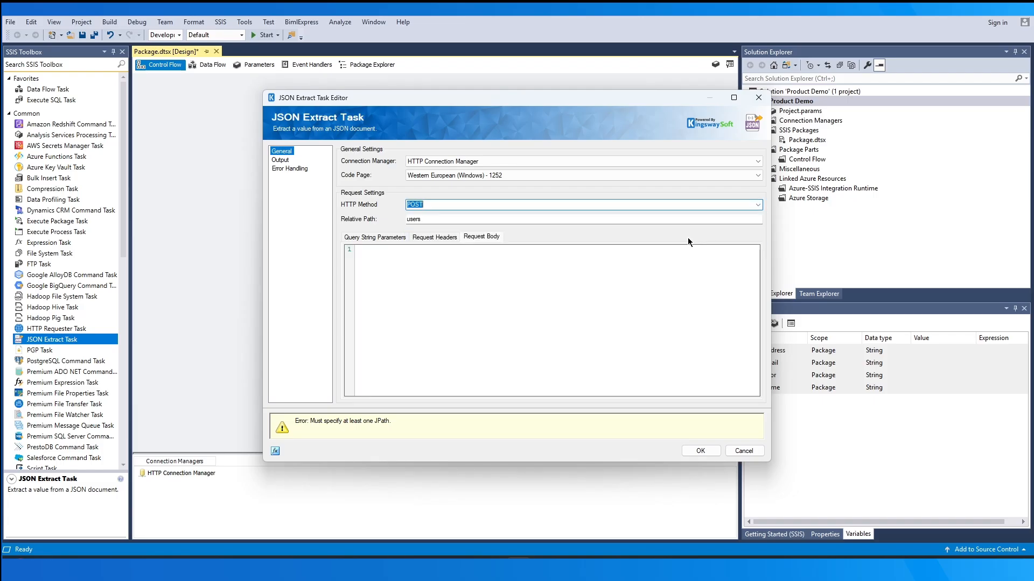
{"action": "left_click", "coordinate": [402, 237]}
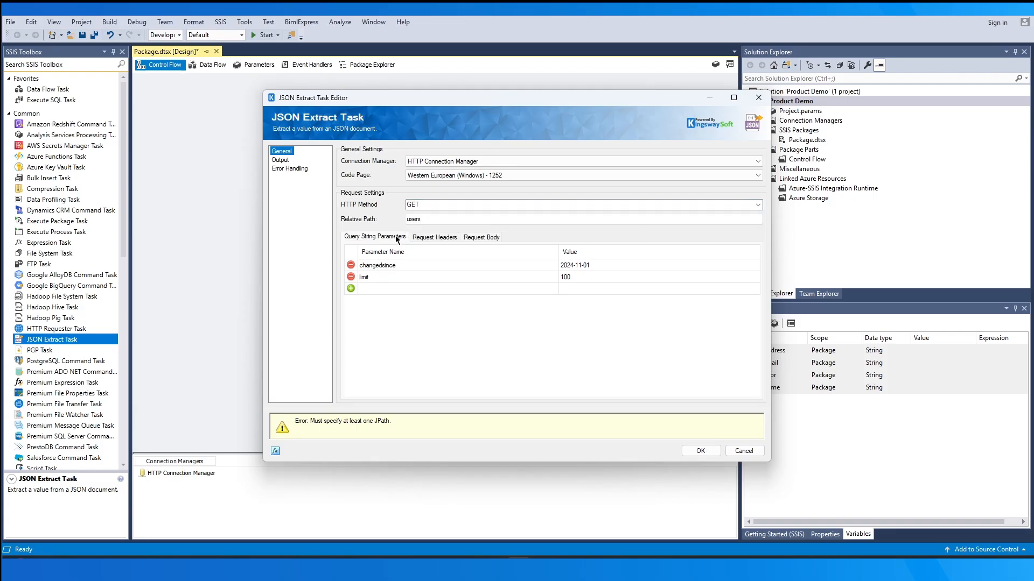
Inspect the property and expression fields in the task's Property Expressions Editor and close it without adding an expression
{"action": "left_click", "coordinate": [275, 451]}
{"action": "left_click", "coordinate": [502, 234]}
{"action": "mouse_move", "coordinate": [501, 252]}
{"action": "left_mouse_down"}
{"action": "mouse_move", "coordinate": [505, 294]}
{"action": "mouse_move", "coordinate": [505, 241]}
{"action": "left_mouse_up"}
{"action": "left_click", "coordinate": [579, 286]}
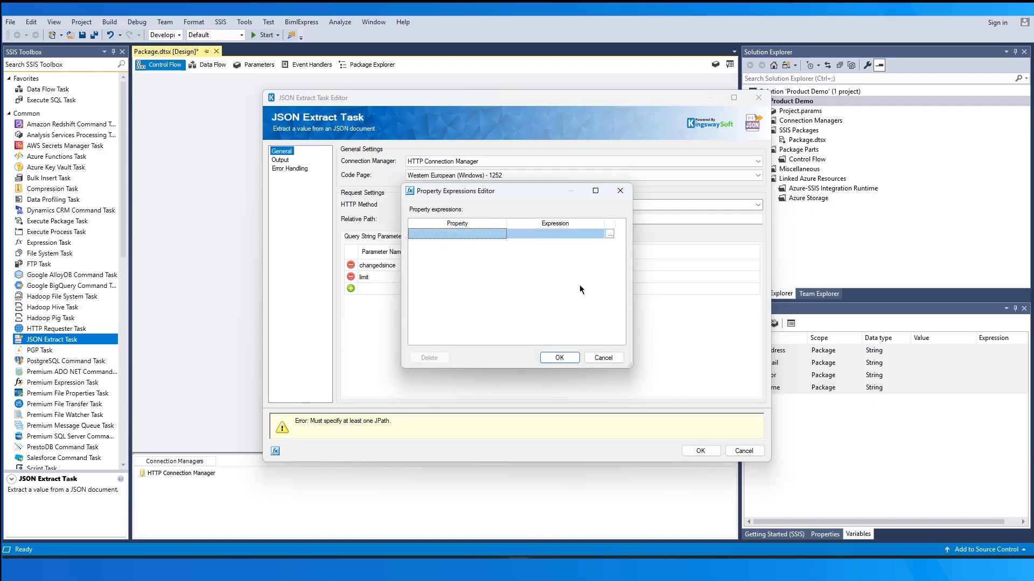
{"action": "left_click", "coordinate": [604, 357]}
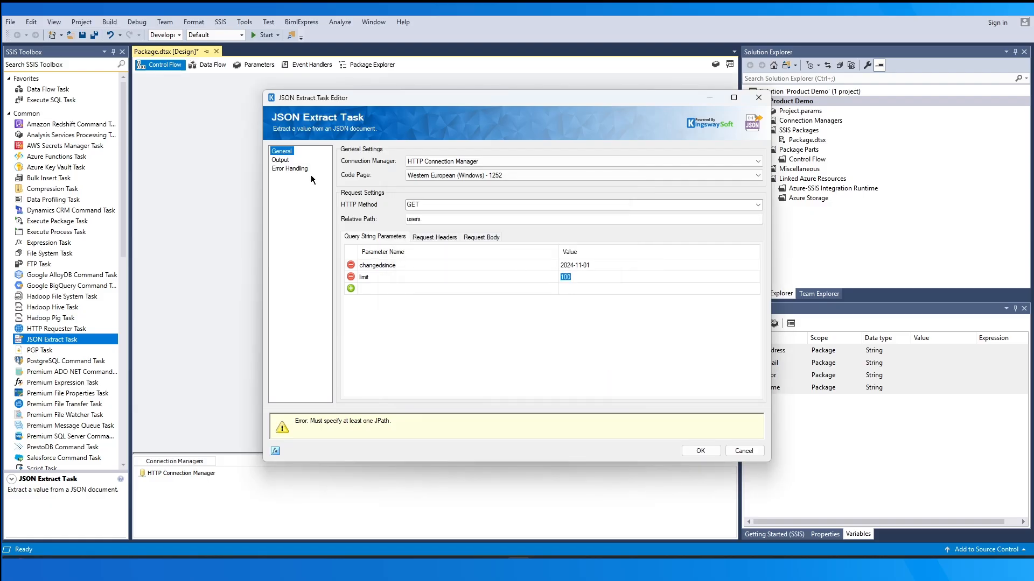
Add an output with the JPath location.address and map it to the variable User::Address
{"action": "left_click", "coordinate": [280, 160]}
{"action": "left_click", "coordinate": [377, 181]}
{"action": "type", "text": "location"}
{"action": "key", "text": "Tab"}
{"action": "type", "text": ".address"}
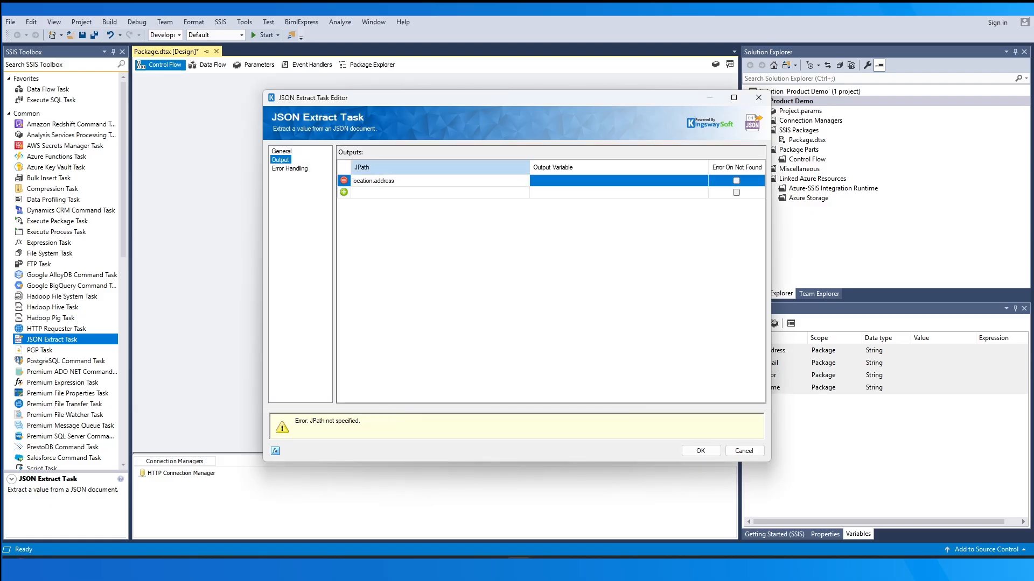
{"action": "left_click", "coordinate": [553, 185]}
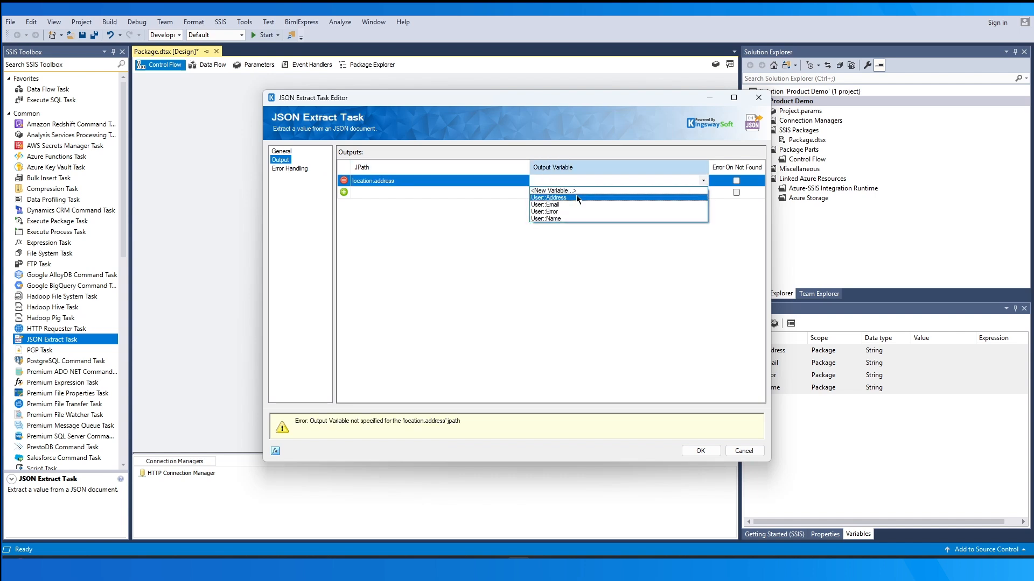
{"action": "left_click", "coordinate": [576, 197]}
Add a second output with the JPath details.name and map it to the variable User::Name
{"action": "left_click", "coordinate": [496, 189]}
{"action": "type", "text": "d"}
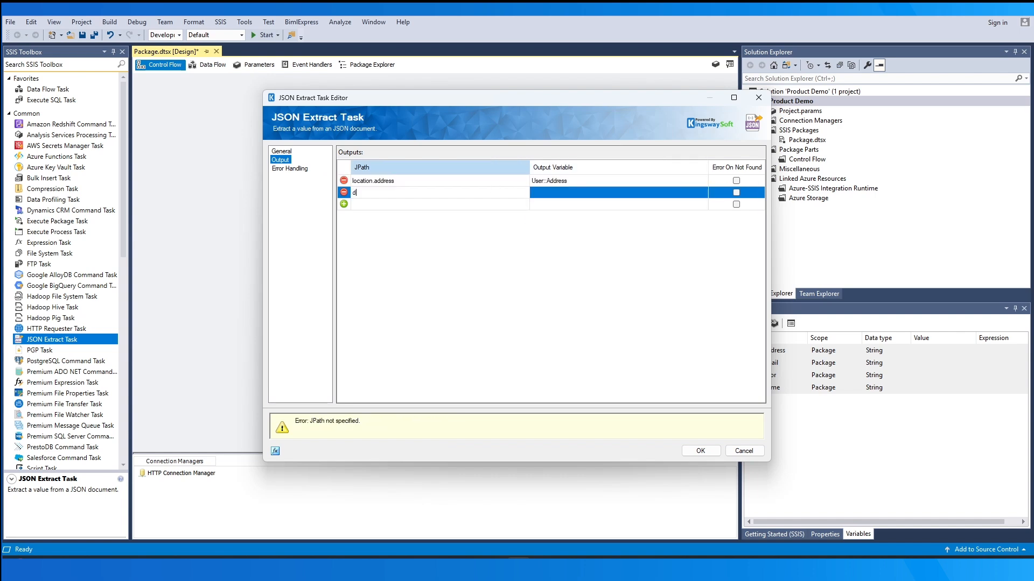
{"action": "type", "text": "etails.name"}
{"action": "left_click", "coordinate": [544, 195]}
{"action": "left_click", "coordinate": [555, 230]}
Add a third output with the JPath details.email, cancel creating a new variable, and map it to the existing User::Email
{"action": "left_click", "coordinate": [468, 205]}
{"action": "type", "text": "details.email"}
{"action": "left_click", "coordinate": [570, 202]}
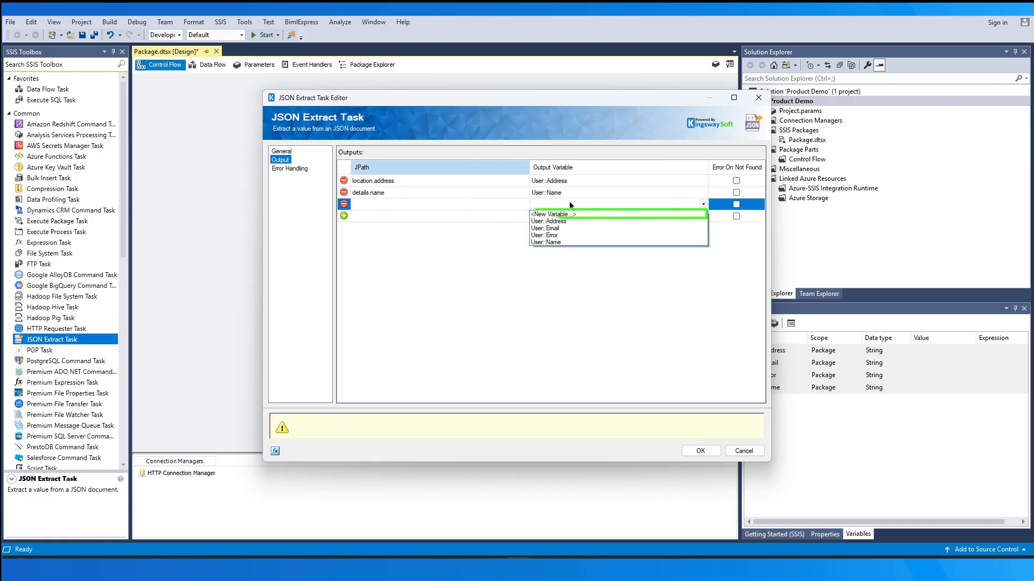
{"action": "left_click", "coordinate": [583, 212]}
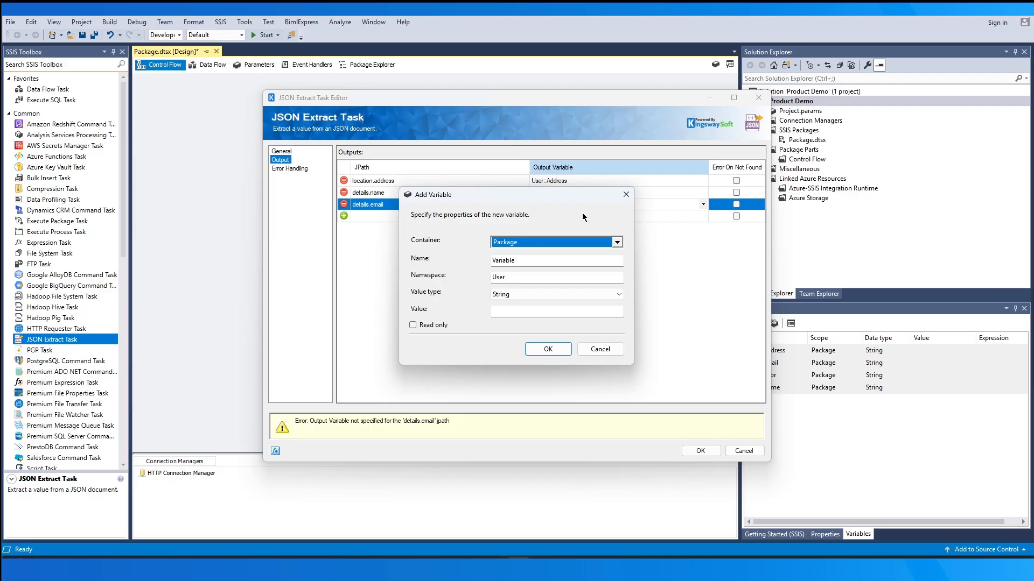
{"action": "left_click", "coordinate": [623, 195]}
{"action": "left_click", "coordinate": [624, 204]}
{"action": "left_click", "coordinate": [605, 228]}
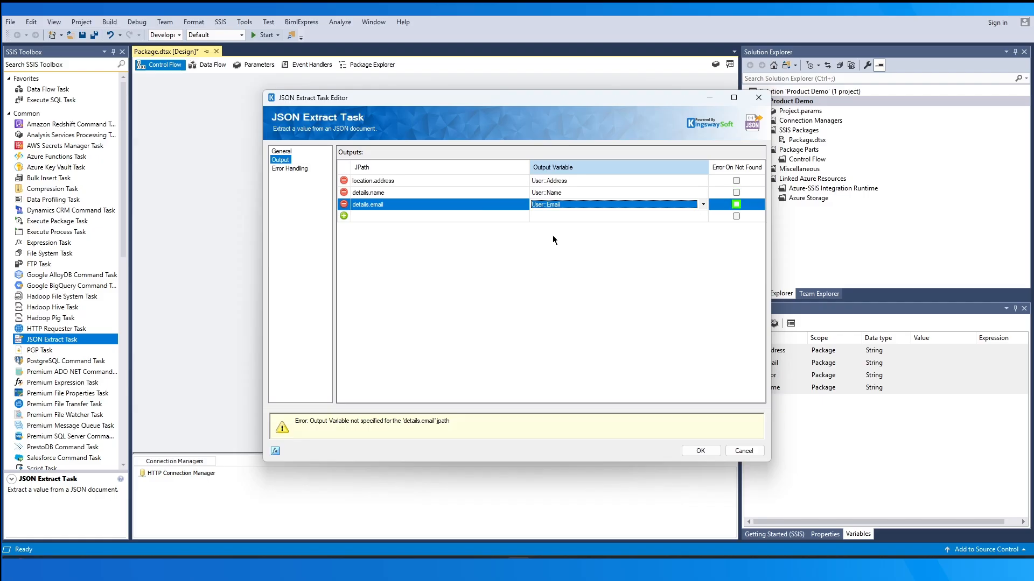
Set the task's error handling to write errors to the variable User::Error
{"action": "left_click", "coordinate": [302, 168]}
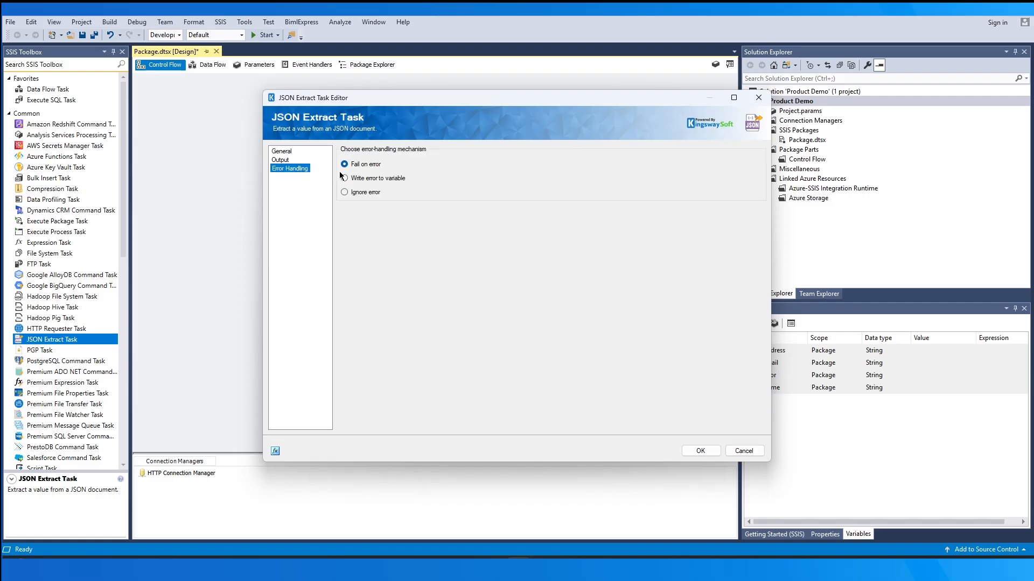
{"action": "left_click", "coordinate": [380, 179]}
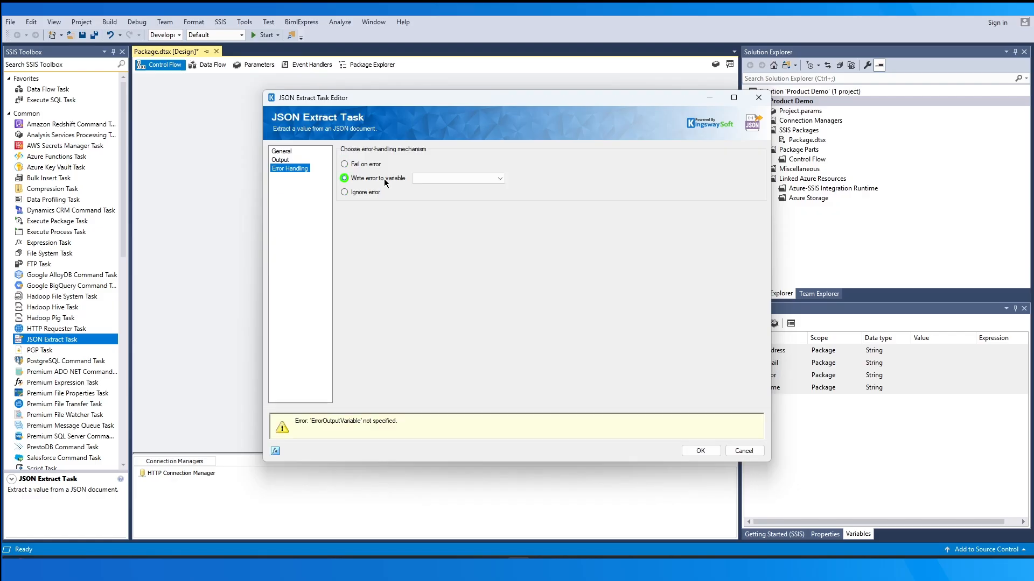
{"action": "left_click", "coordinate": [490, 179]}
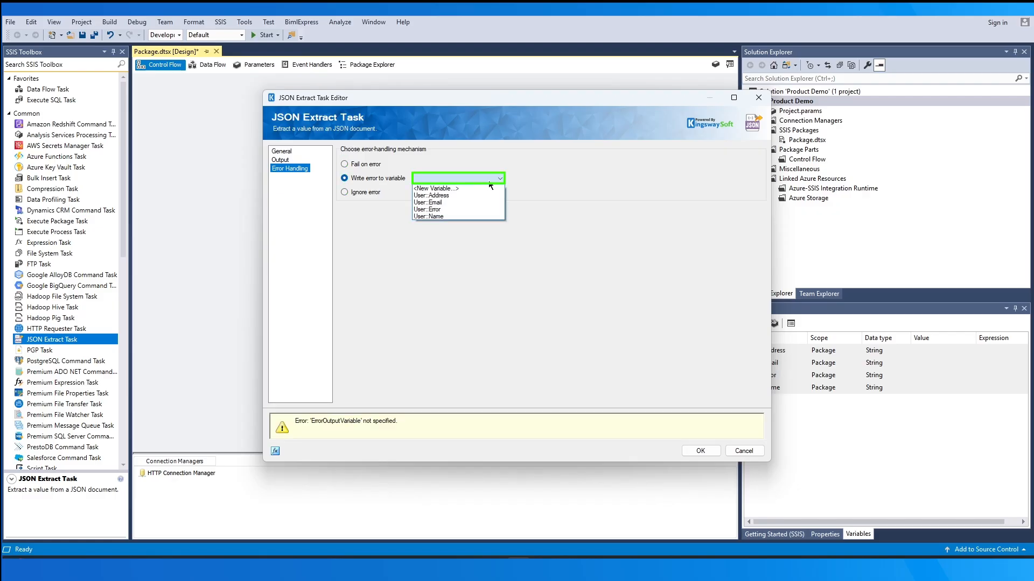
{"action": "left_click", "coordinate": [498, 210]}
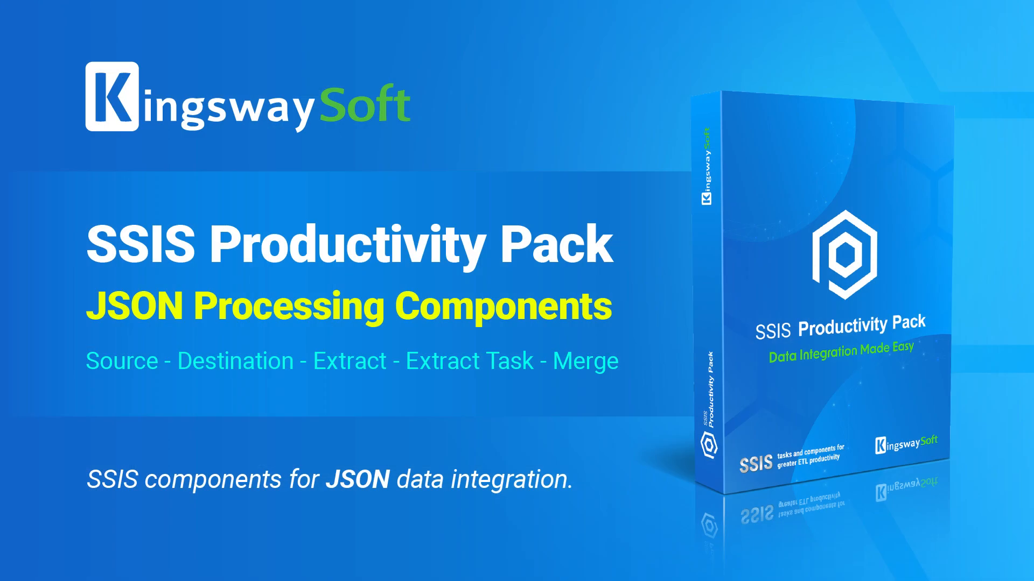